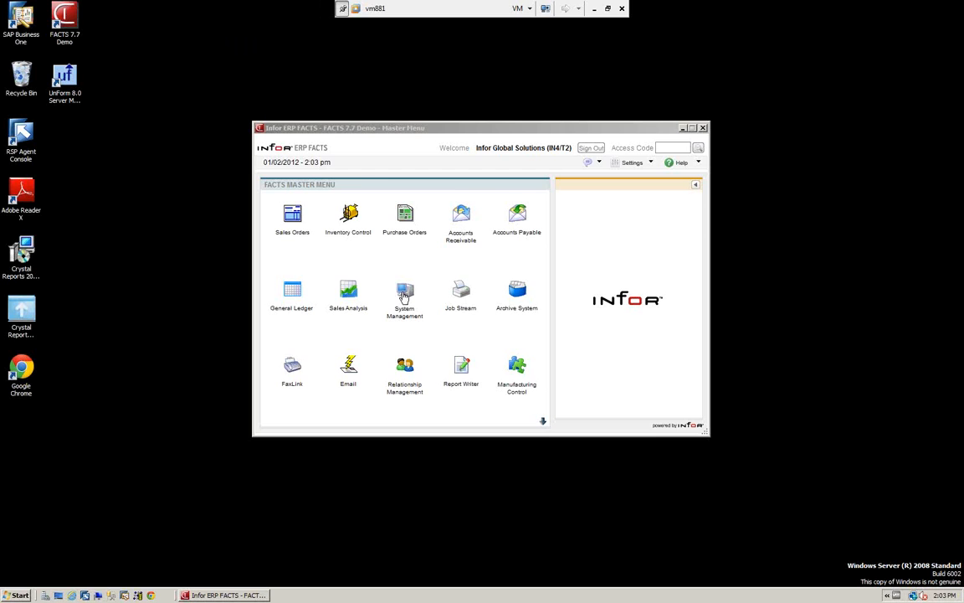
# Open Bank F/M in the Banking System of System Management and load bank 01, First National Bank of Atlanta
pyautogui.click(404, 294)
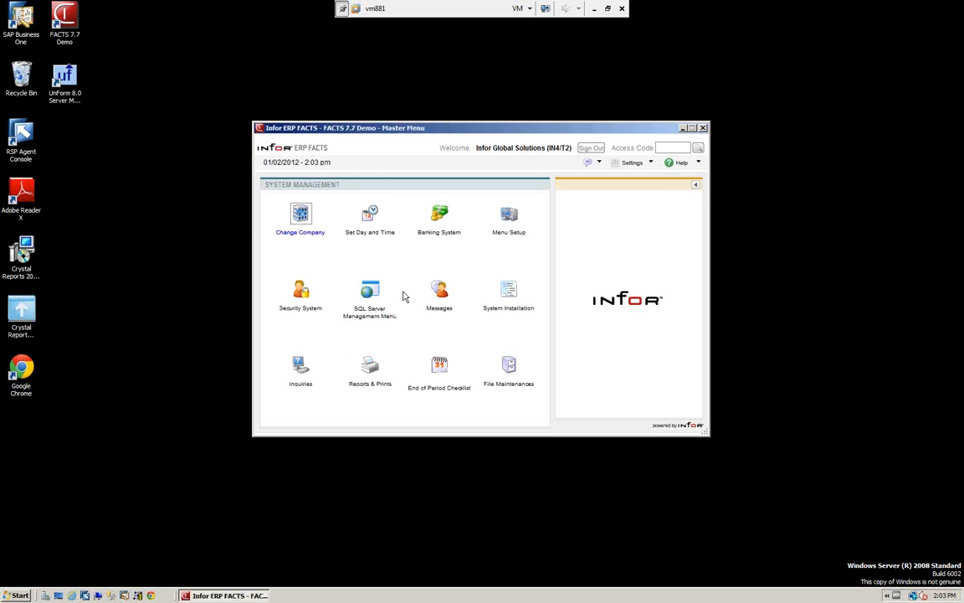
pyautogui.click(439, 217)
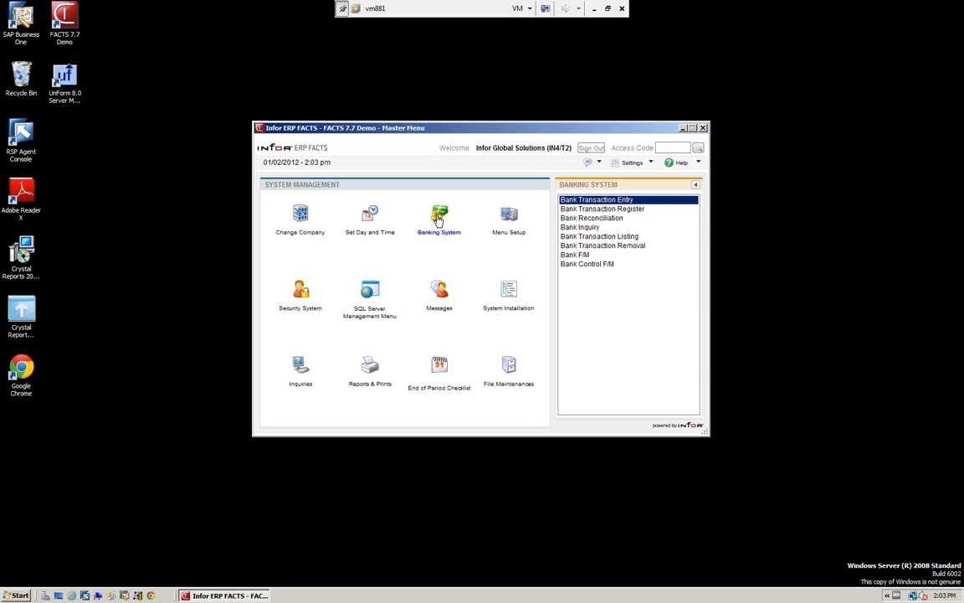
pyautogui.click(567, 258)
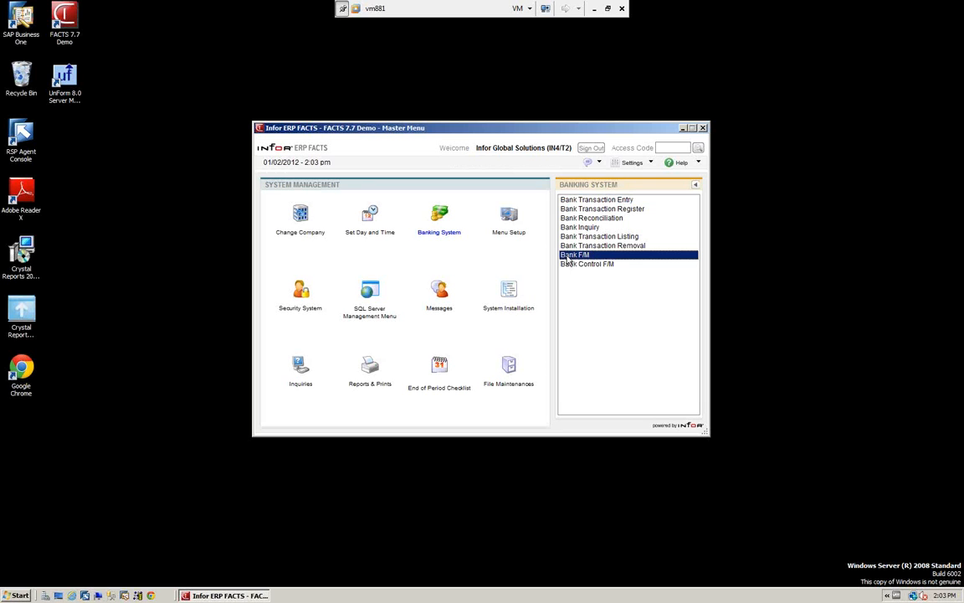
pyautogui.doubleClick(567, 258)
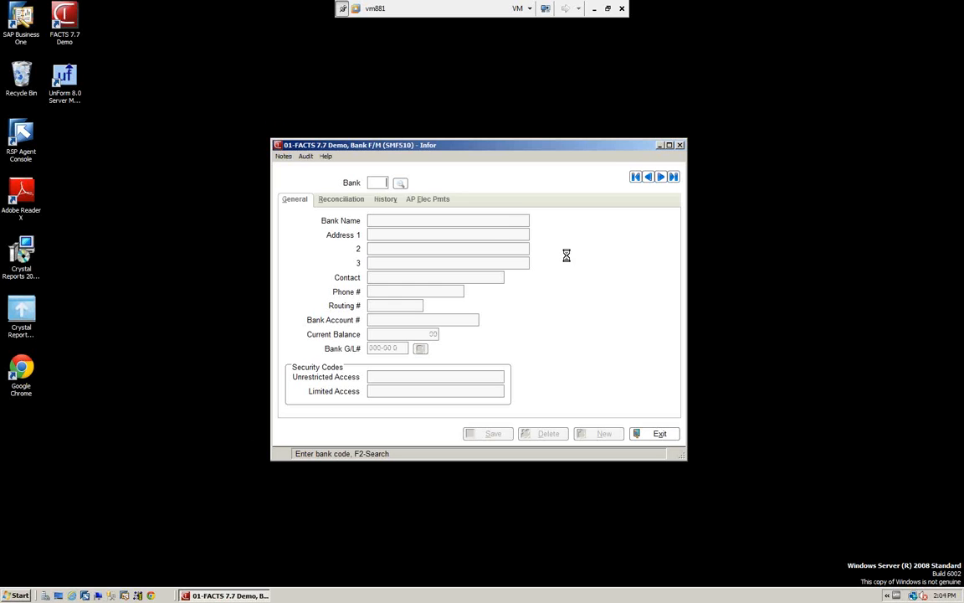
pyautogui.click(400, 183)
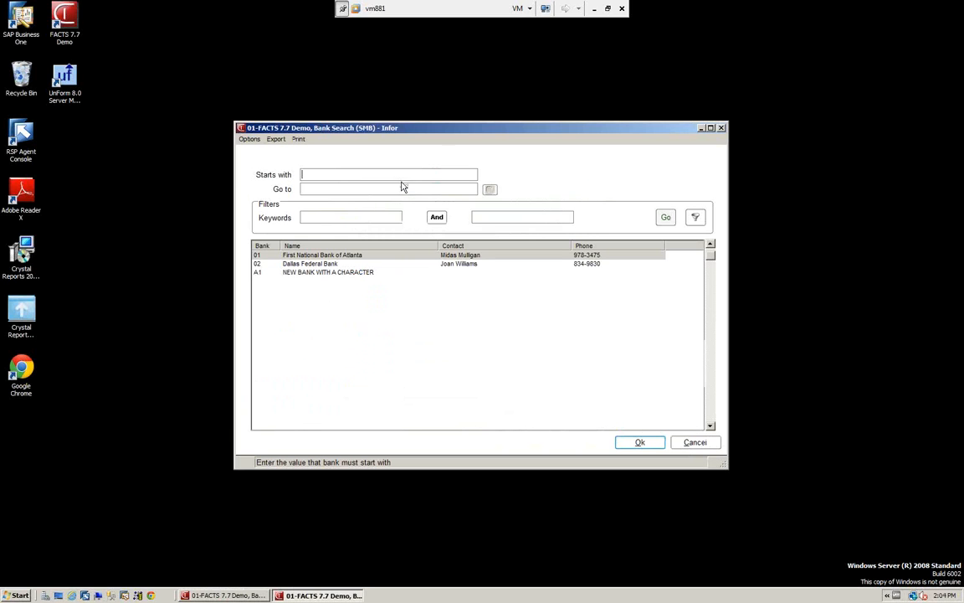
pyautogui.doubleClick(287, 256)
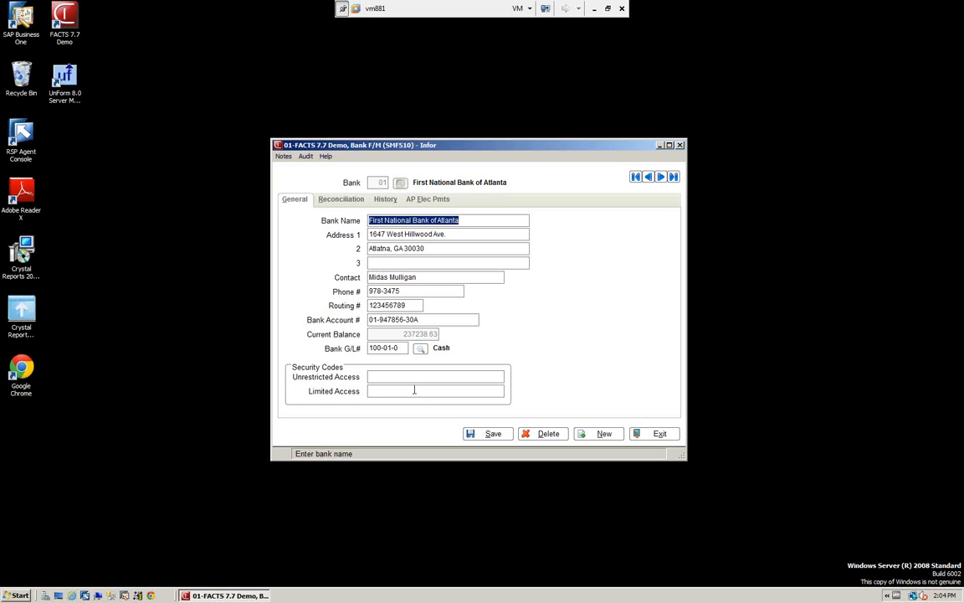
# Review the bank's reconciliation, history and AP electronic payment settings, and exit the bank record
pyautogui.click(339, 200)
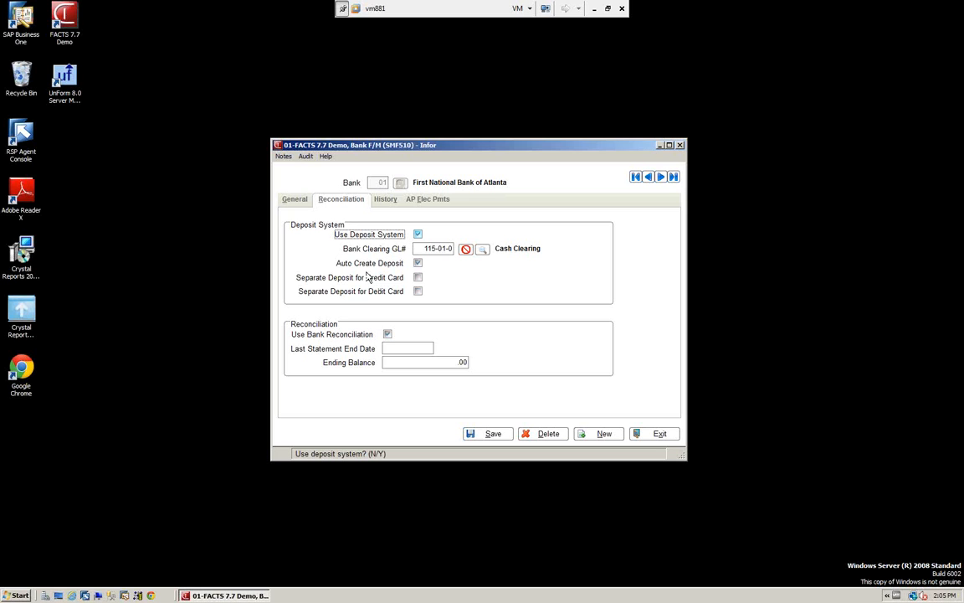
pyautogui.click(387, 335)
pyautogui.click(387, 200)
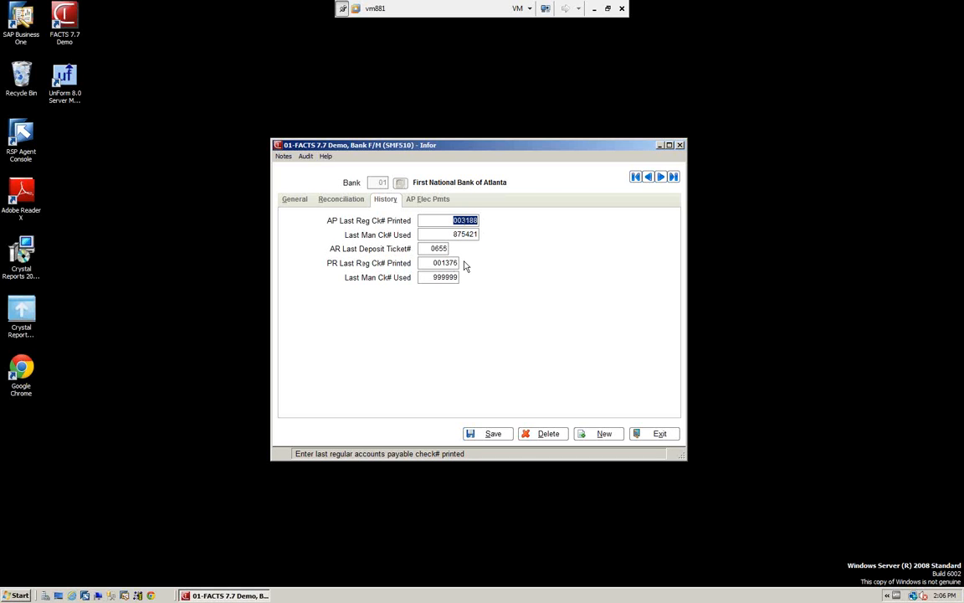
pyautogui.click(425, 203)
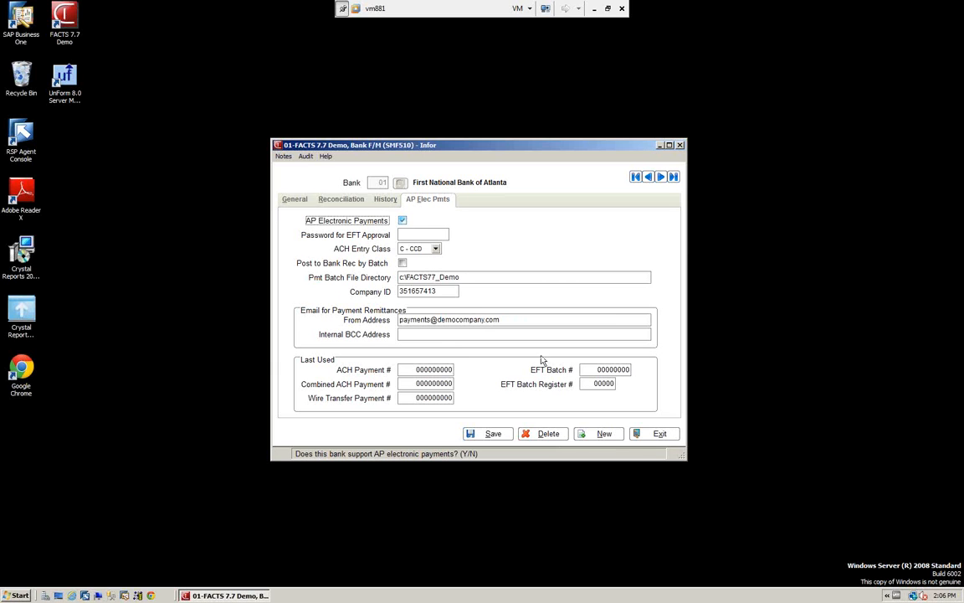
pyautogui.click(641, 437)
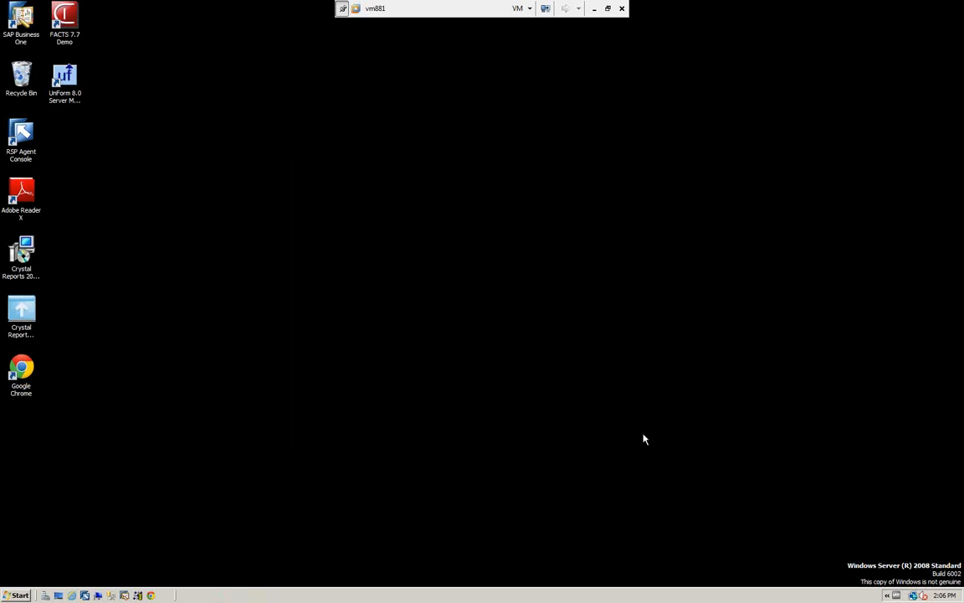
# Open Bank Control F/M, review the GL Distribution choices while keeping 2 - Print & Post, and exit
pyautogui.click(570, 265)
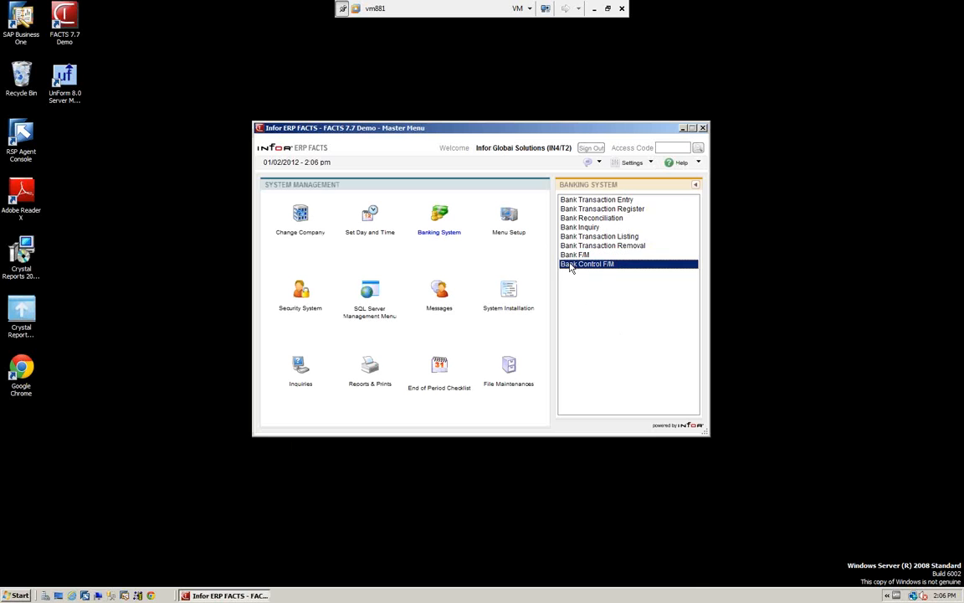
pyautogui.doubleClick(570, 266)
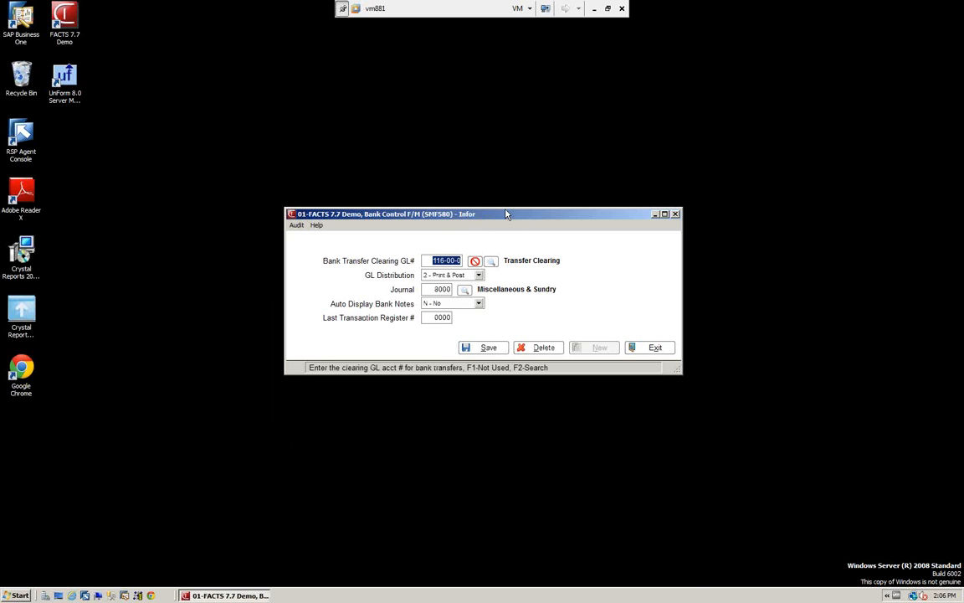
pyautogui.moveTo(506, 215); pyautogui.dragTo(502, 192)
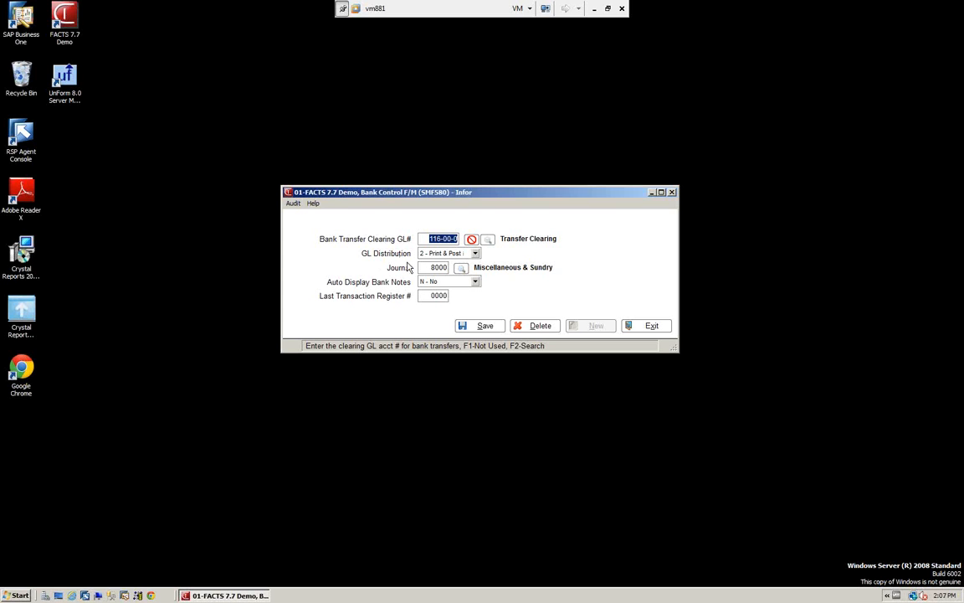
pyautogui.click(477, 254)
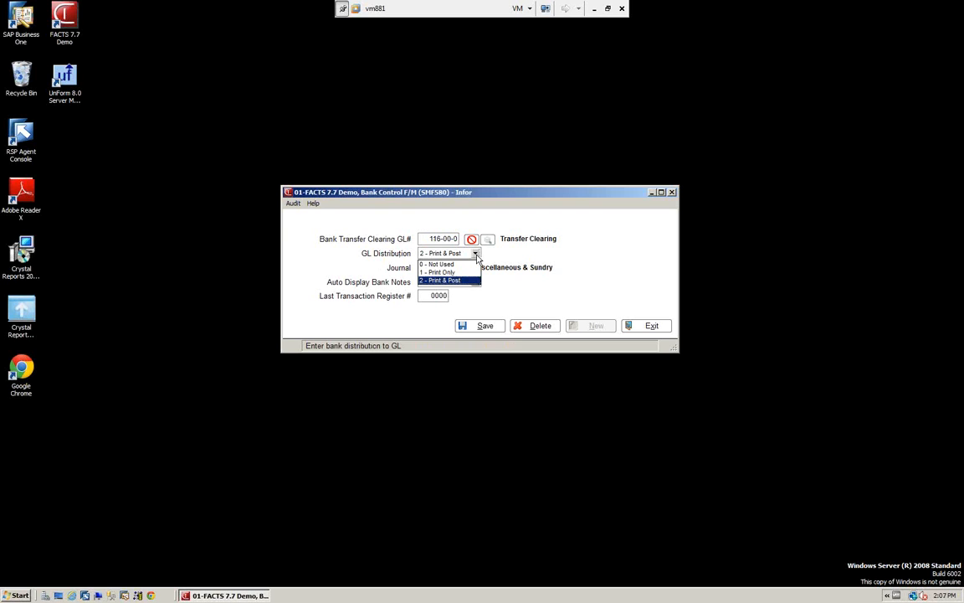
pyautogui.click(499, 282)
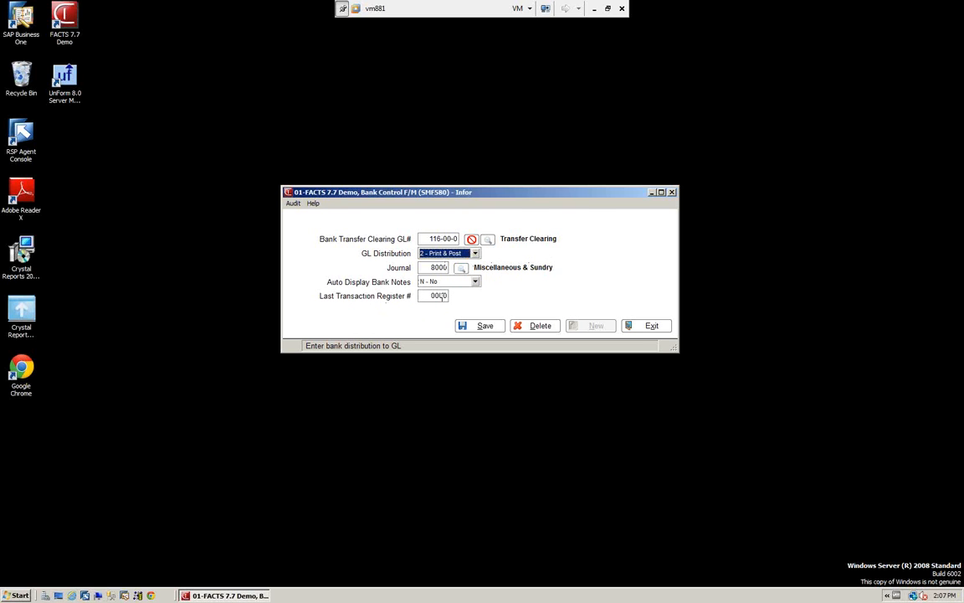
pyautogui.click(651, 328)
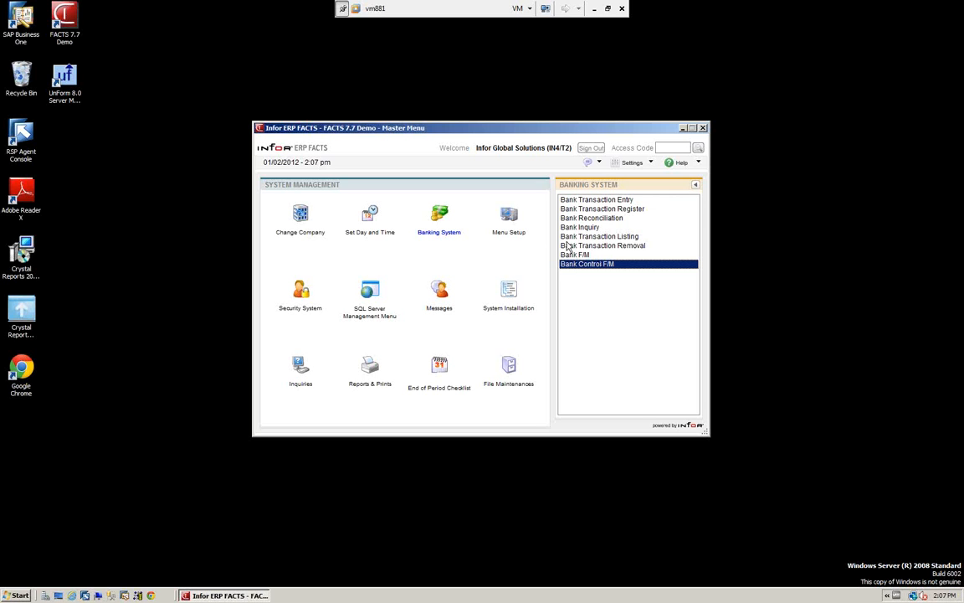
# Open Bank Transaction Entry and choose bank 01, First National Bank of Atlanta
pyautogui.click(570, 200)
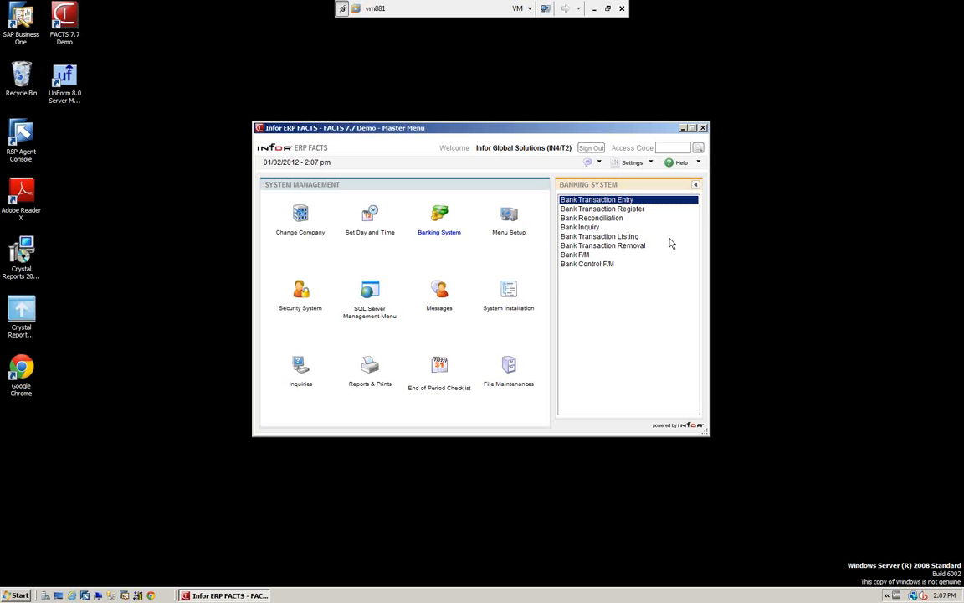
pyautogui.press('Return')
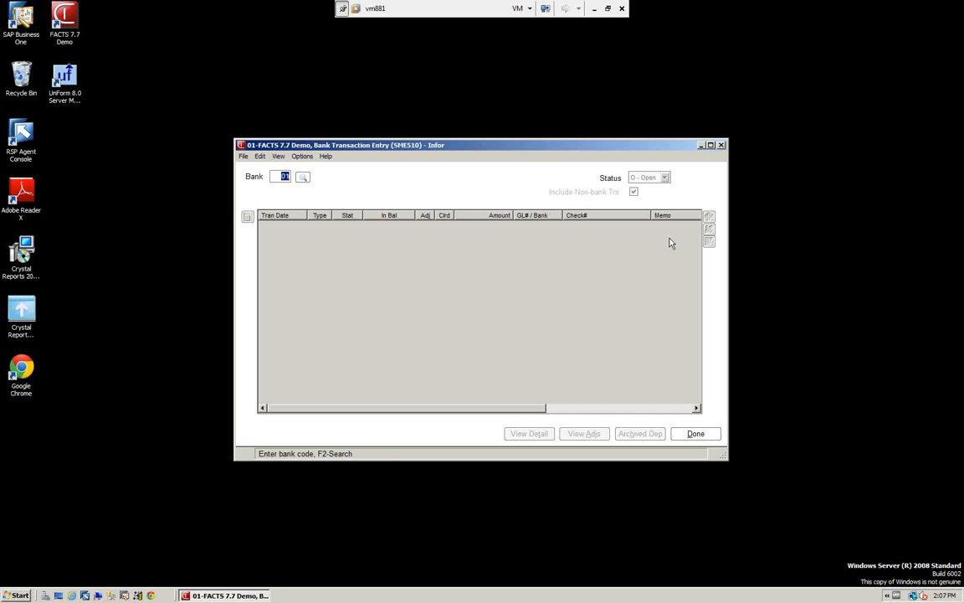
pyautogui.click(303, 178)
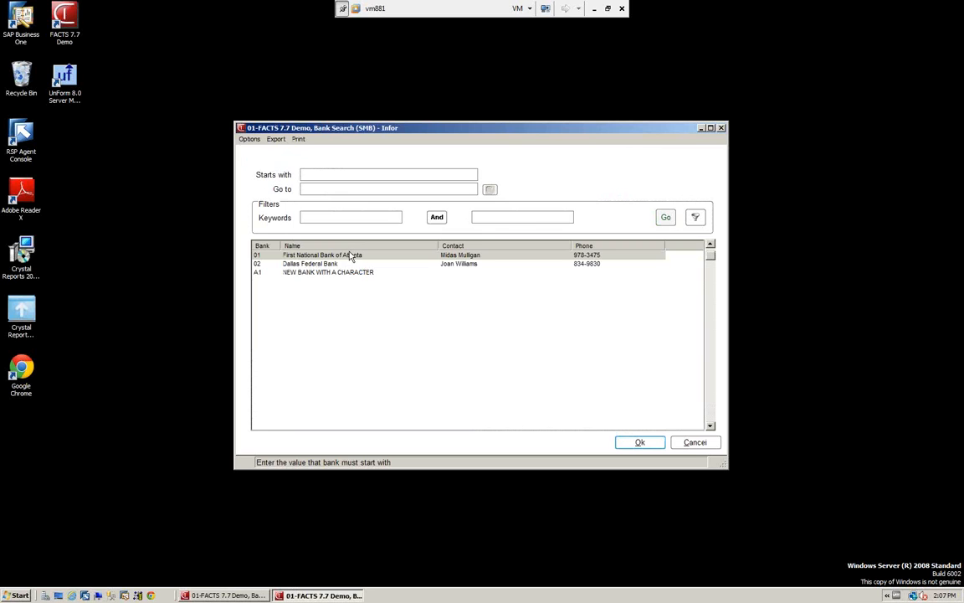
pyautogui.doubleClick(342, 255)
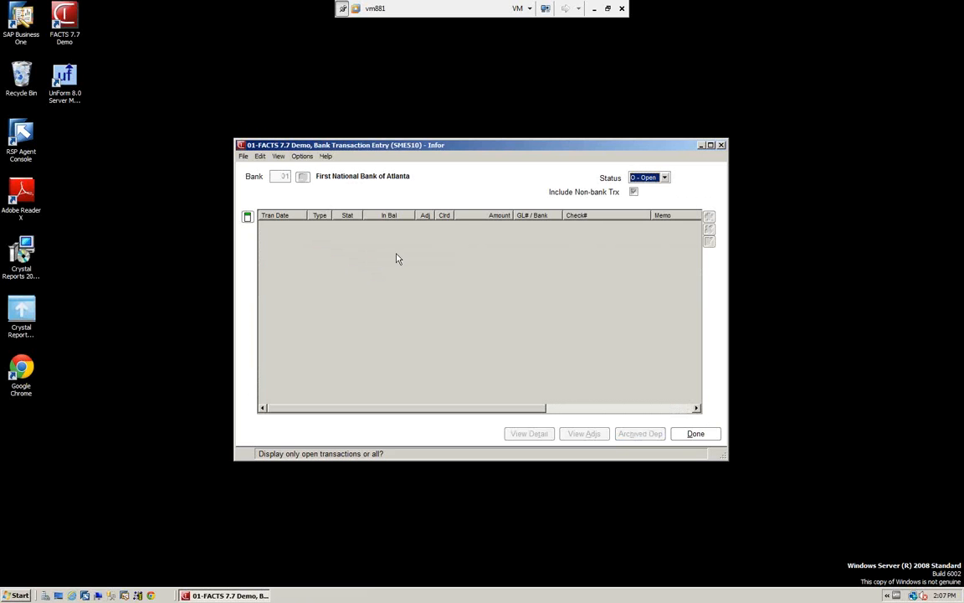
# List the bank's transactions with status O - Open, including non-bank transactions
pyautogui.click(664, 177)
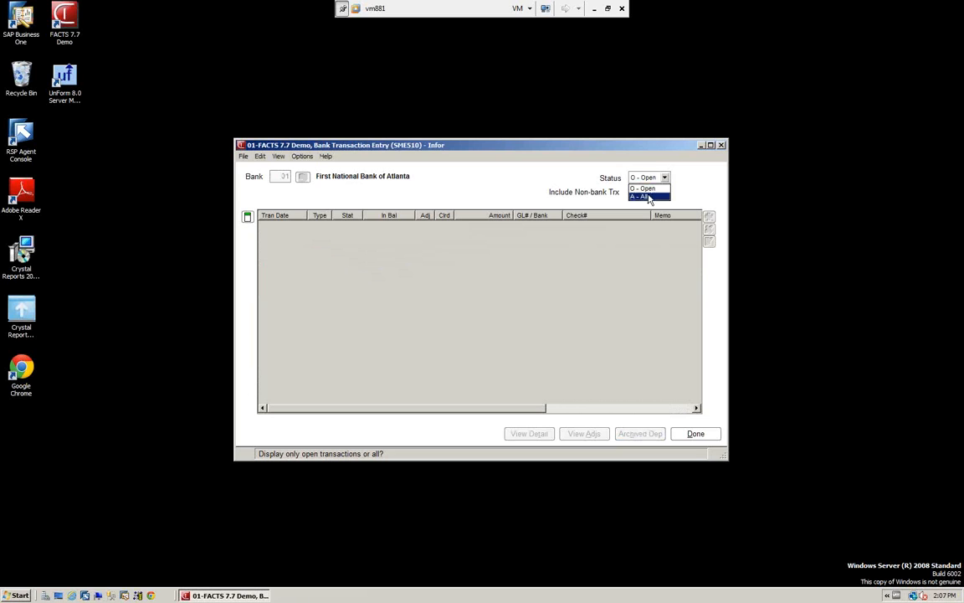
pyautogui.click(652, 187)
pyautogui.press('Return')
pyautogui.press('Return')
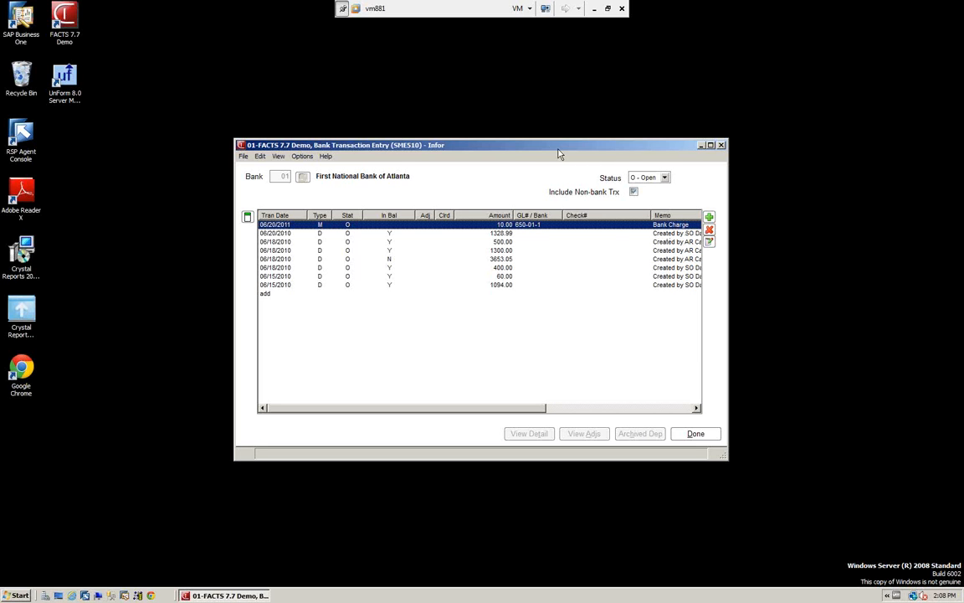
pyautogui.moveTo(546, 148); pyautogui.dragTo(548, 135)
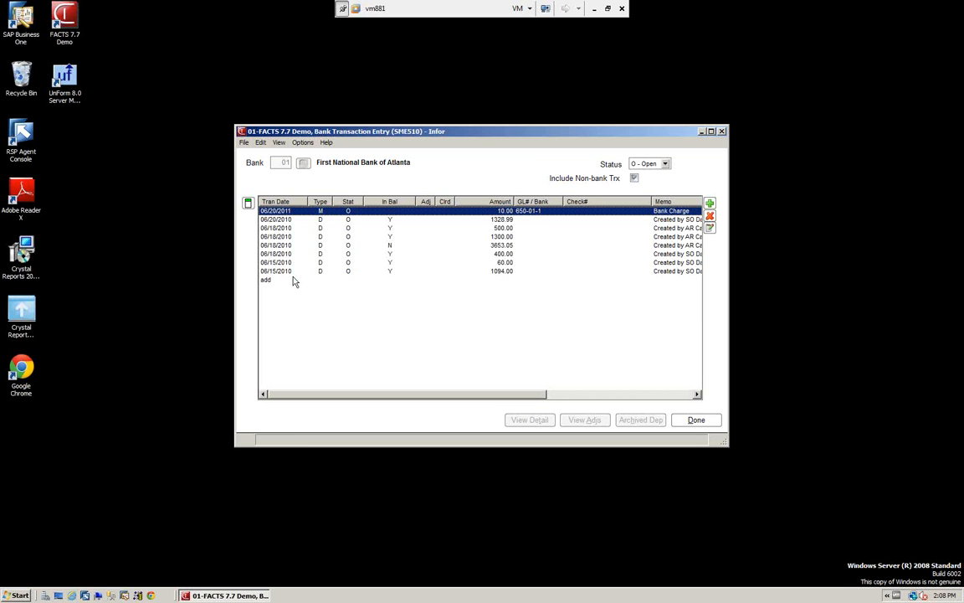
# Add a new transaction of type D - Deposit and date it 06/30/2012
pyautogui.click(711, 205)
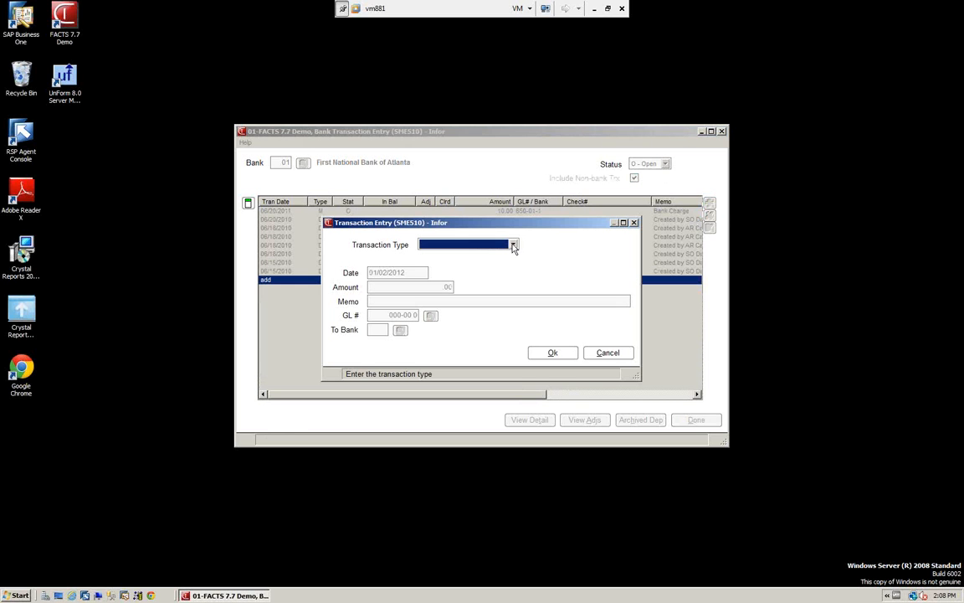
pyautogui.click(513, 244)
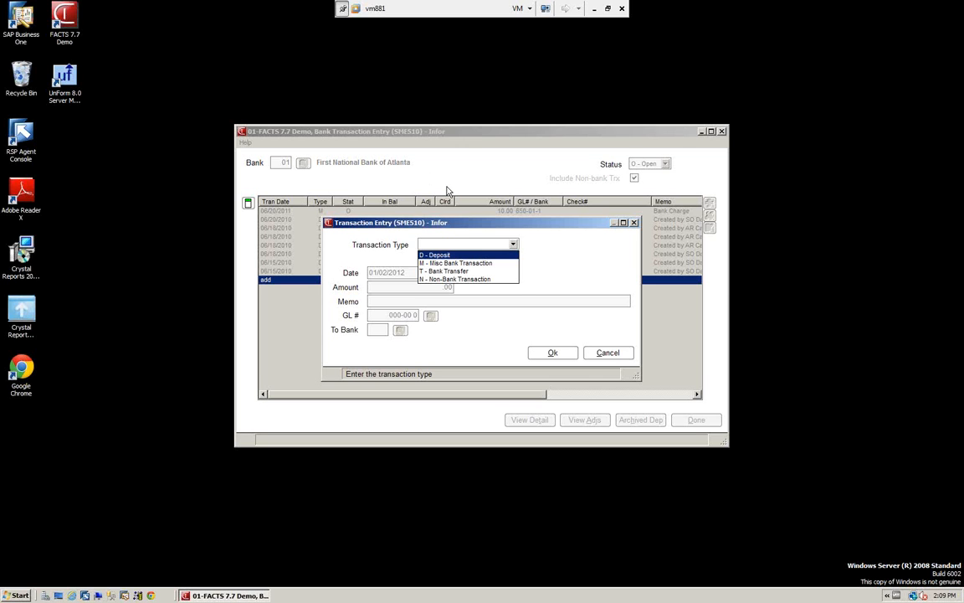
pyautogui.click(434, 259)
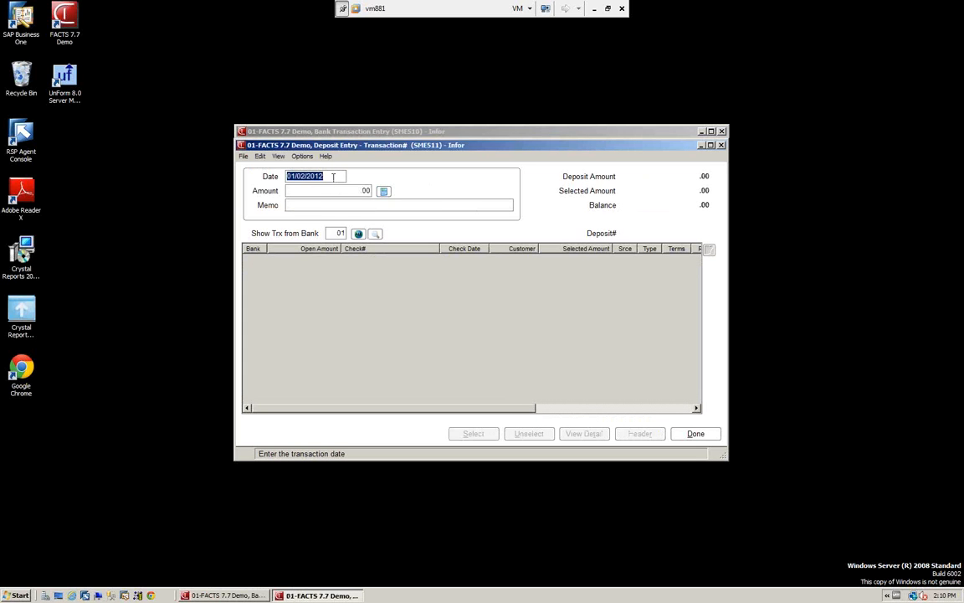
pyautogui.write('063012')
pyautogui.press('Tab')
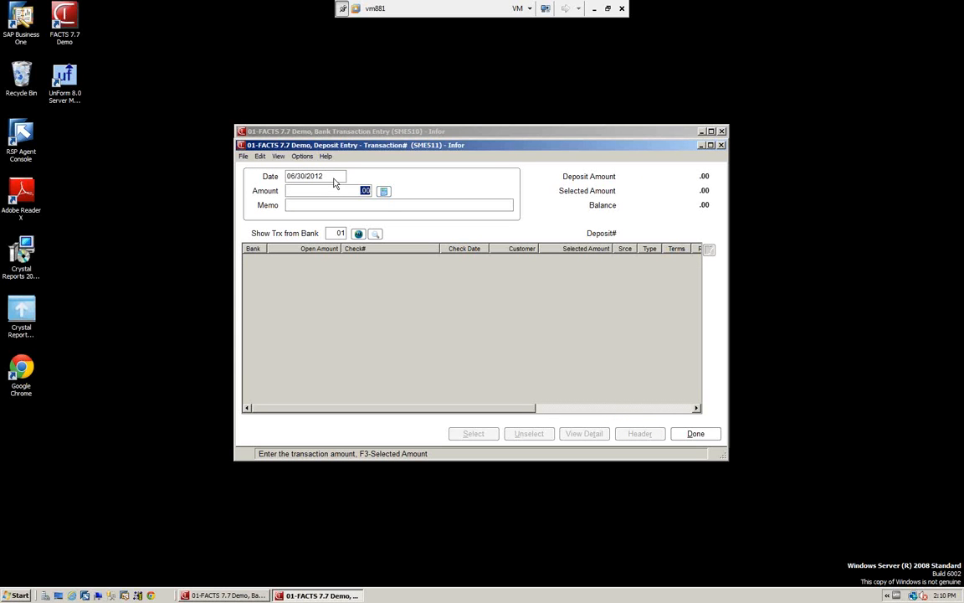
# Base the deposit amount on the selected items, leave the memo blank and list the transactions from bank 01
pyautogui.click(382, 192)
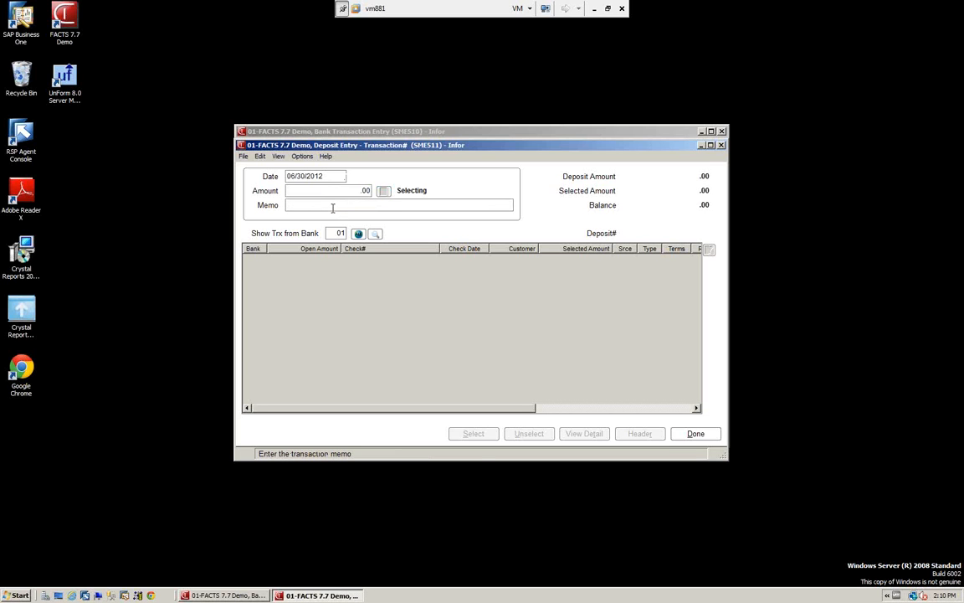
pyautogui.press('Tab')
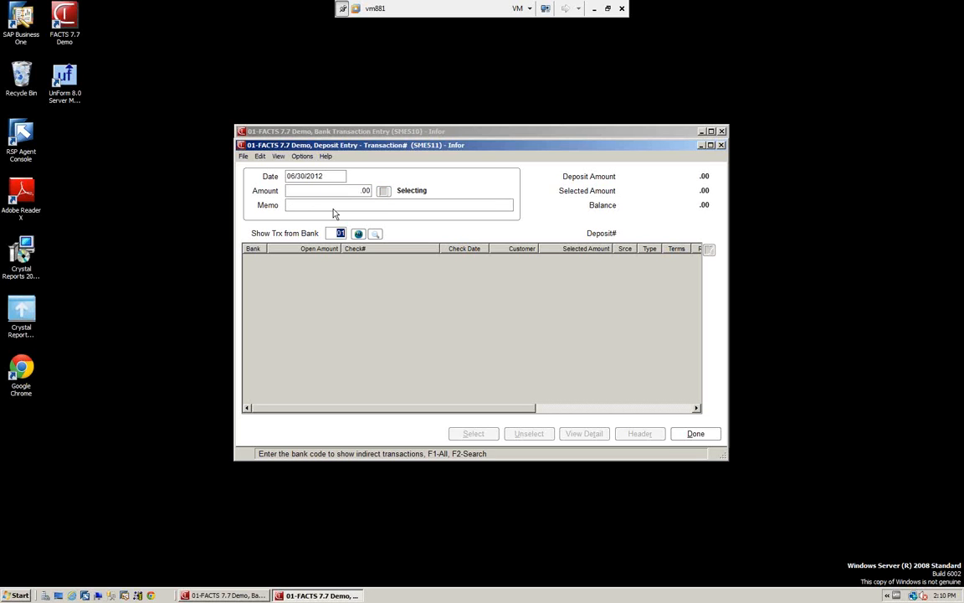
pyautogui.press('Return')
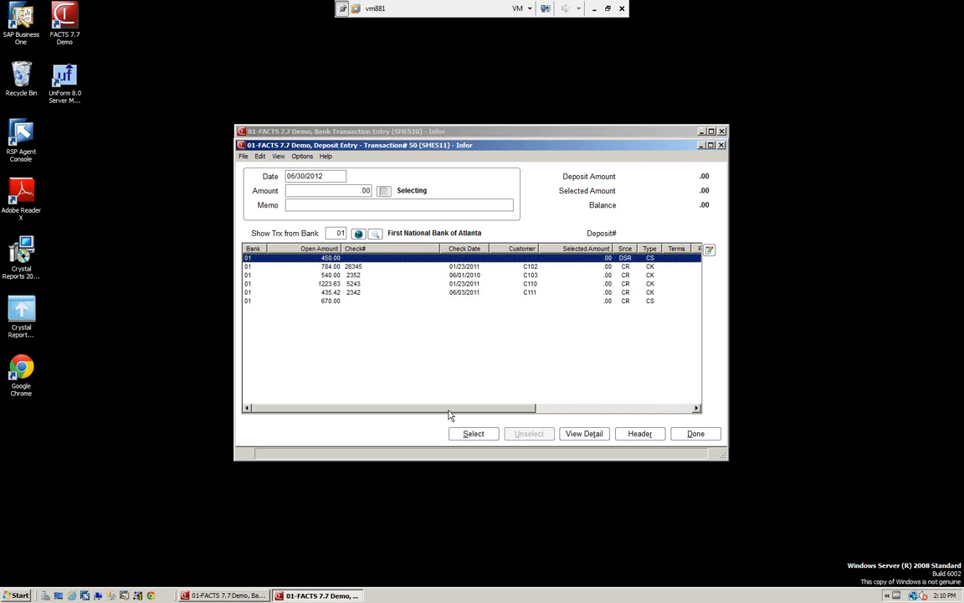
# Select the 450.00 cash transaction and the 784.00 and 540.00 checks for the deposit, and finish the deposit entry
pyautogui.click(473, 435)
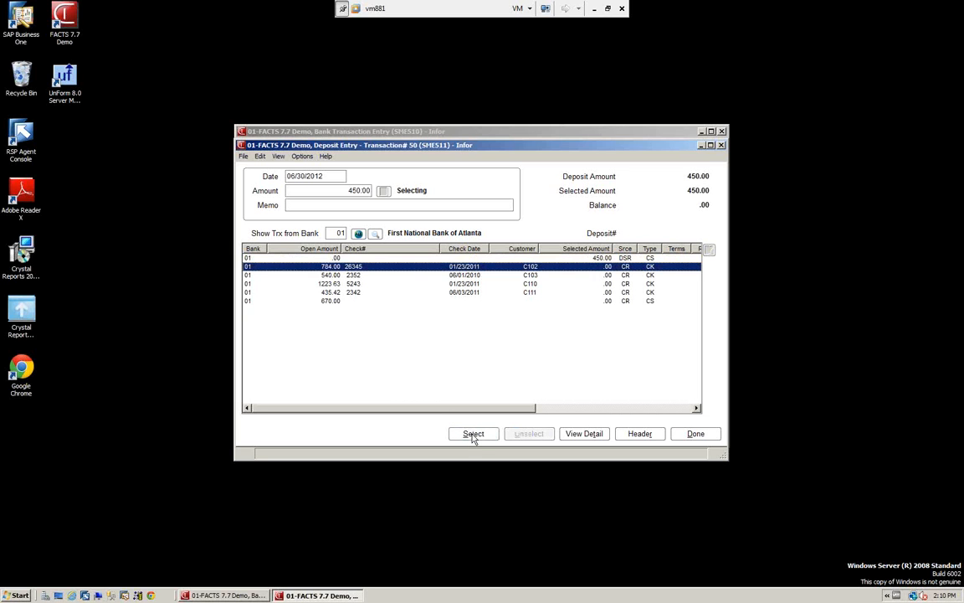
pyautogui.click(472, 434)
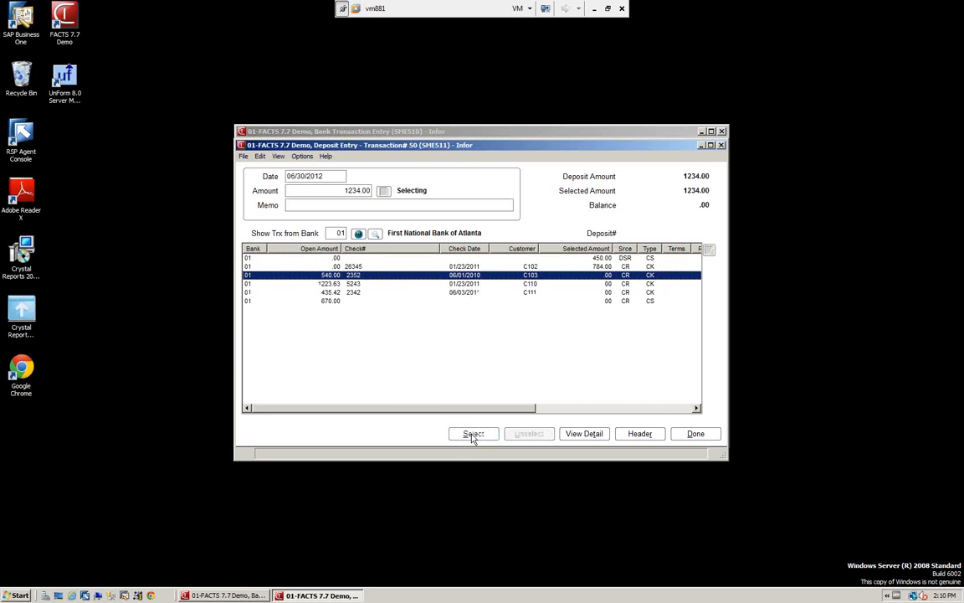
pyautogui.click(472, 434)
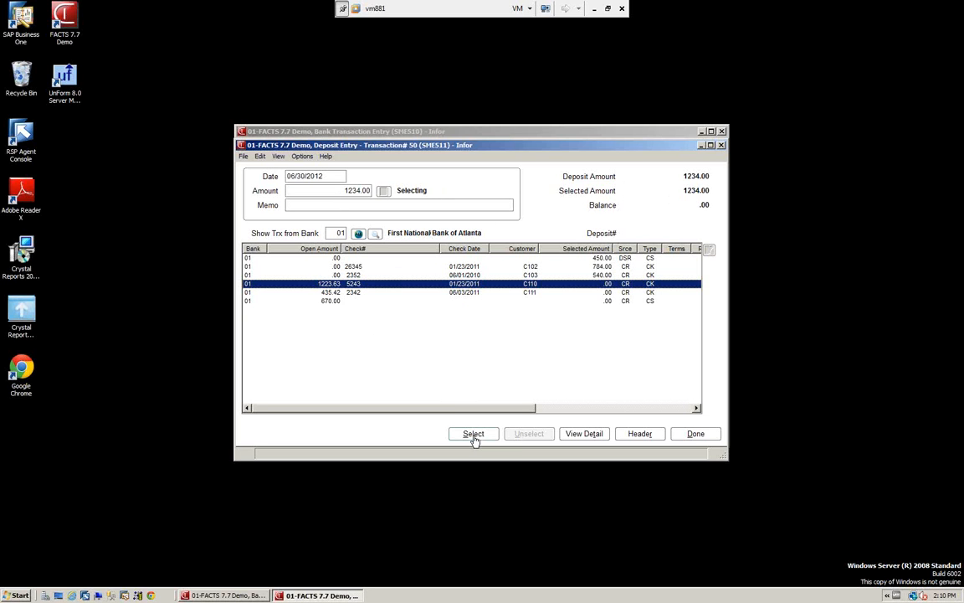
pyautogui.click(695, 434)
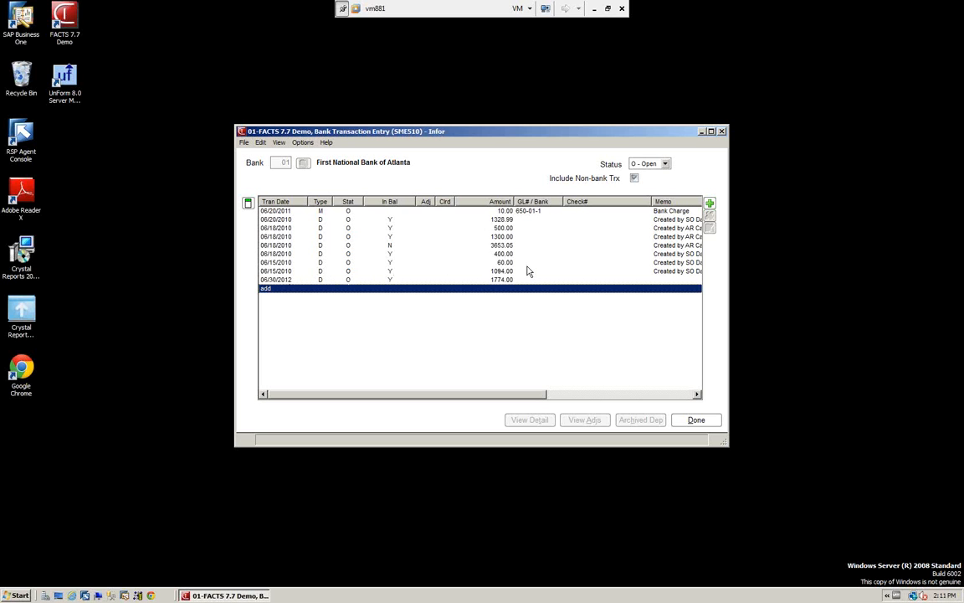
# Add an M - Misc Bank Transaction dated 06/30/2012 for 25.00 with the memo "Bank Charge"
pyautogui.click(709, 203)
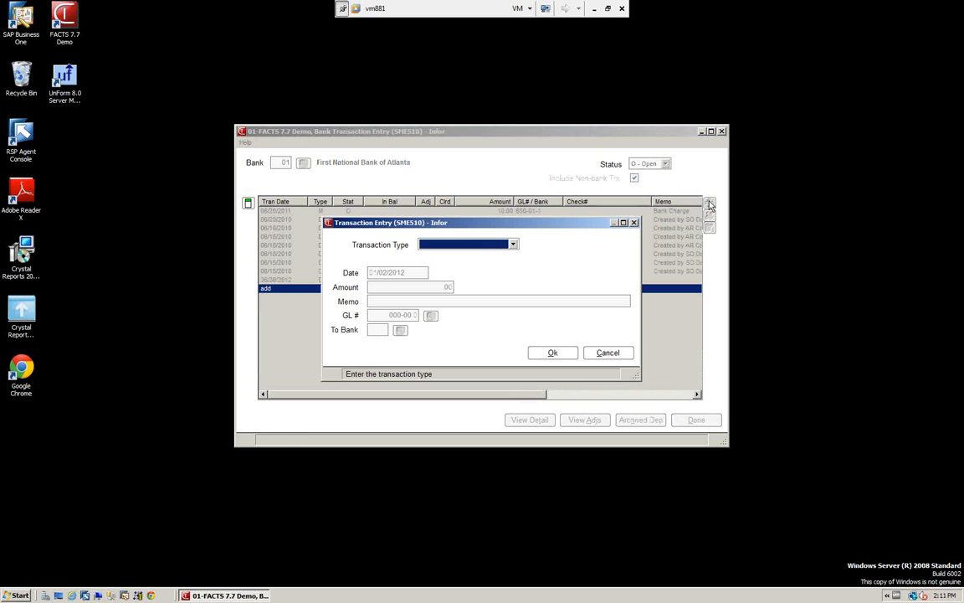
pyautogui.click(514, 245)
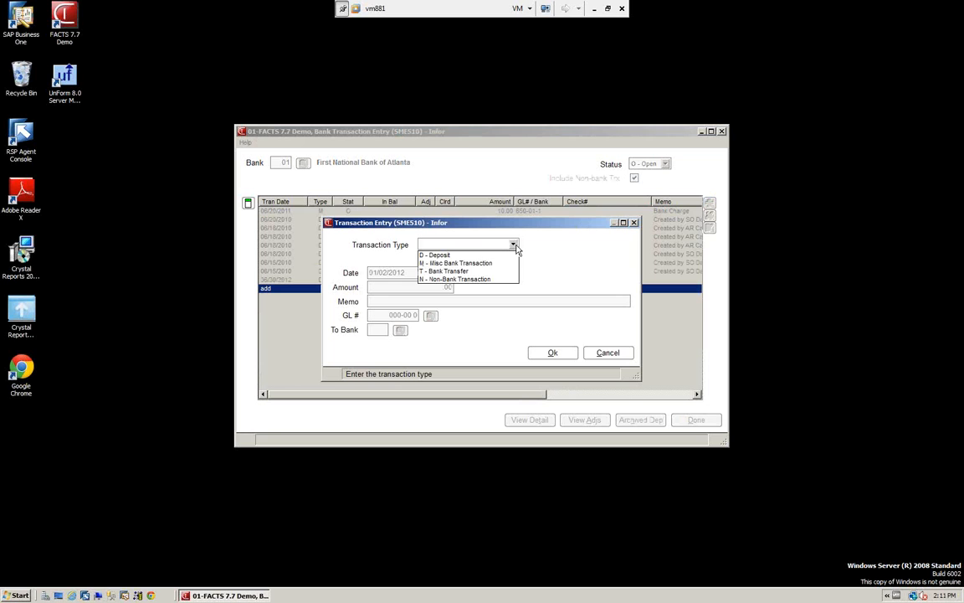
pyautogui.click(449, 265)
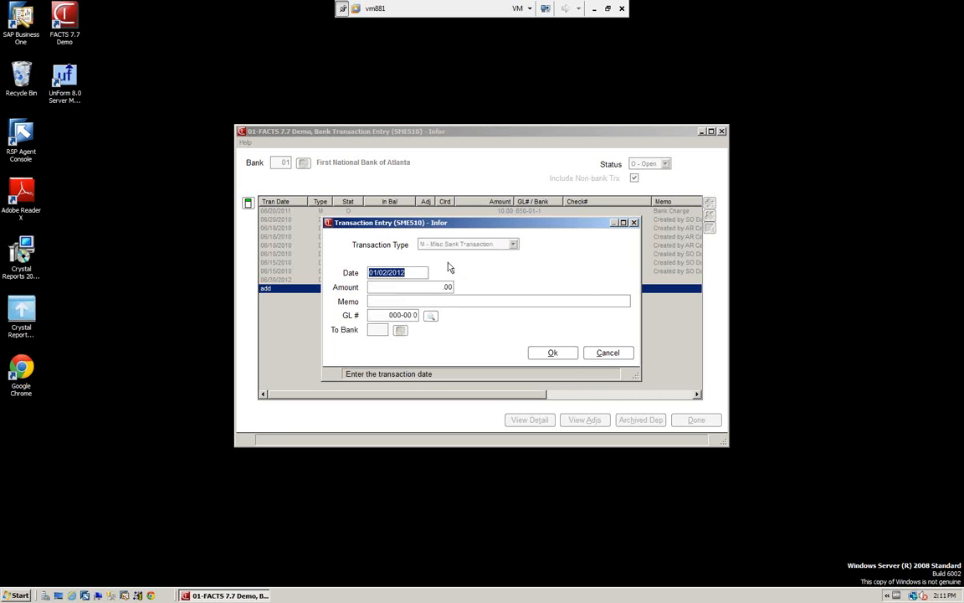
pyautogui.write('0630')
pyautogui.press('Tab')
pyautogui.write('25')
pyautogui.press('Tab')
pyautogui.write('Bank')
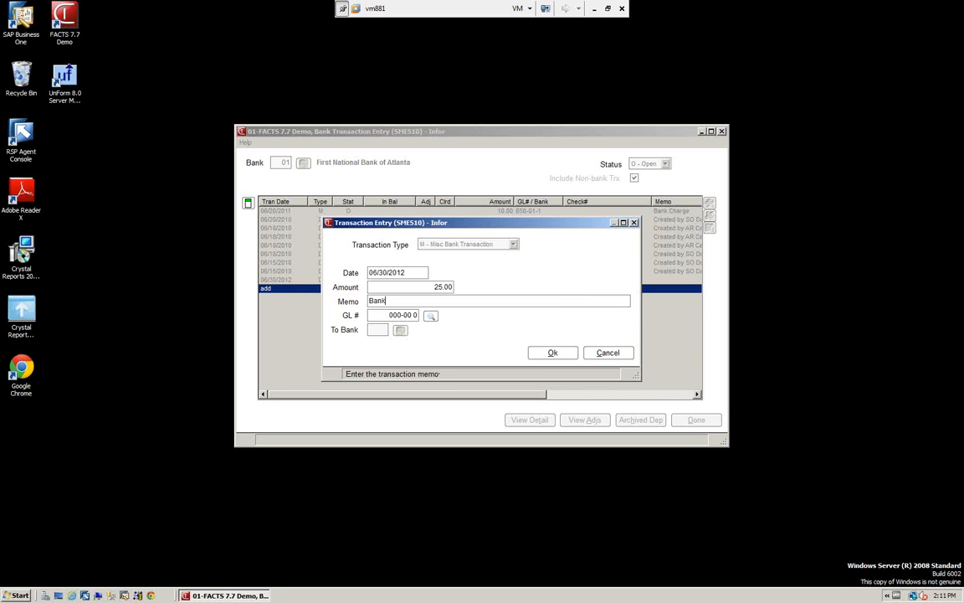
pyautogui.write(' Charge')
pyautogui.press('Tab')
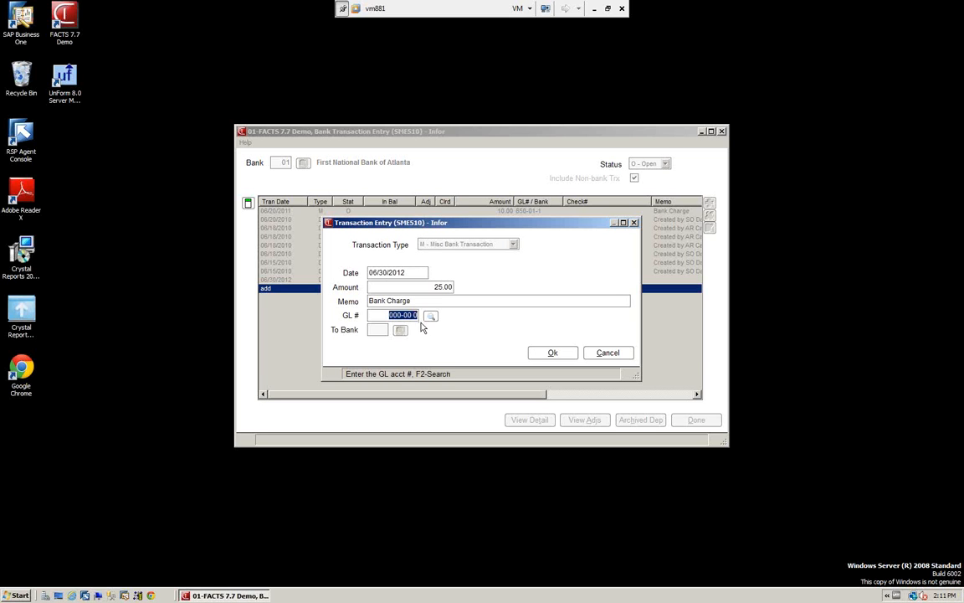
# Look up the Bank Charges GL account 650-01-1 for the bank charge and save the transaction
pyautogui.click(430, 316)
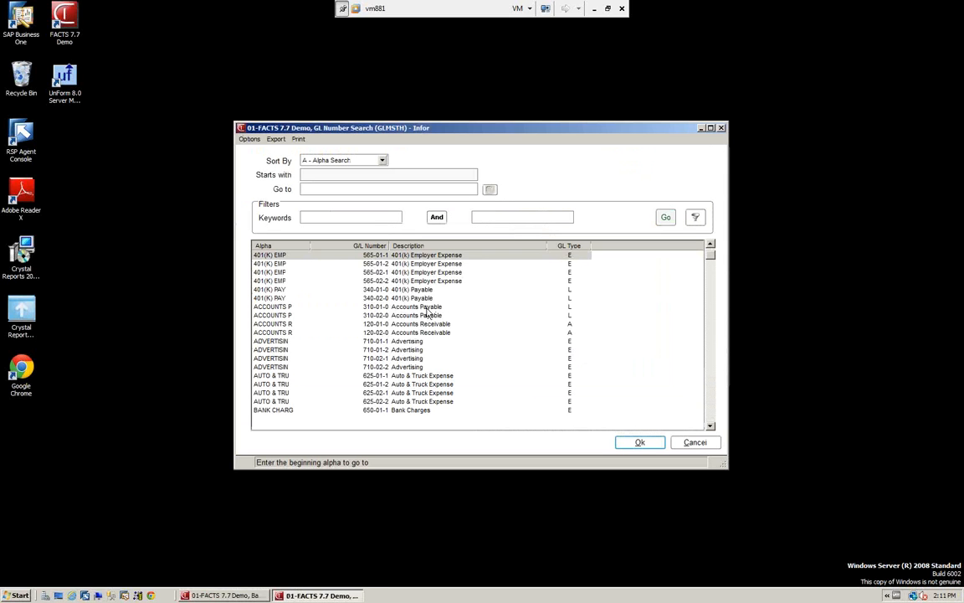
pyautogui.click(409, 412)
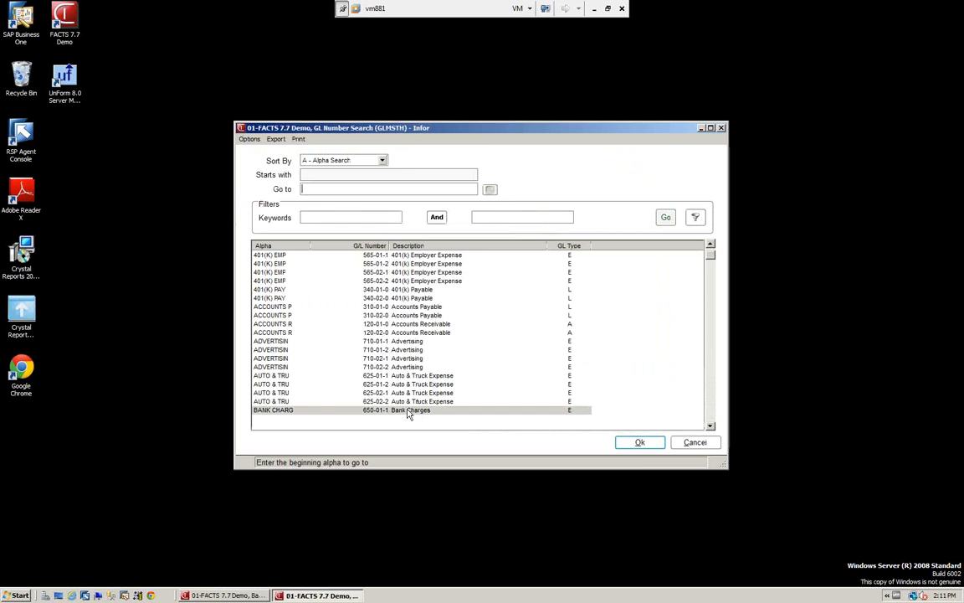
pyautogui.click(639, 443)
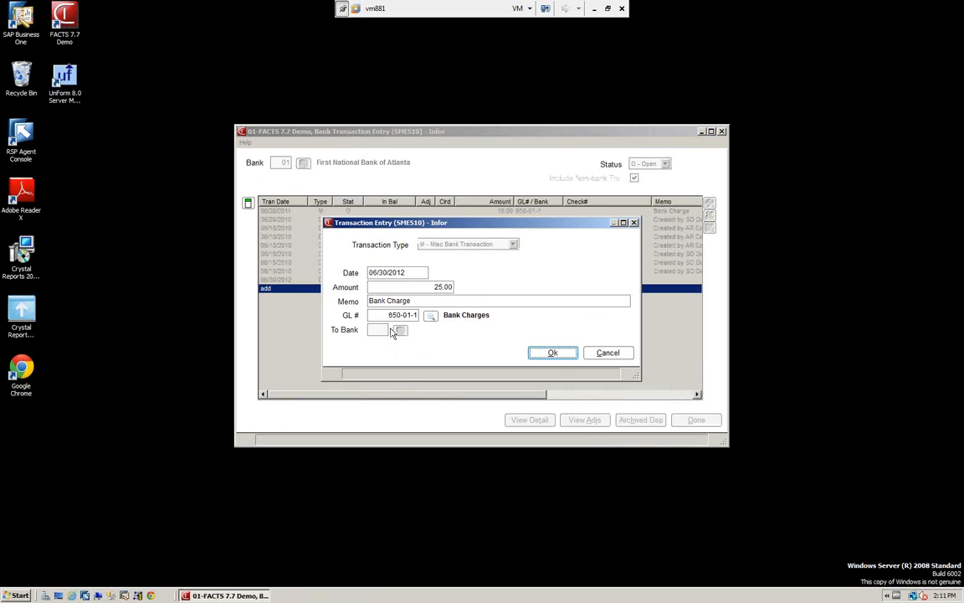
pyautogui.click(554, 355)
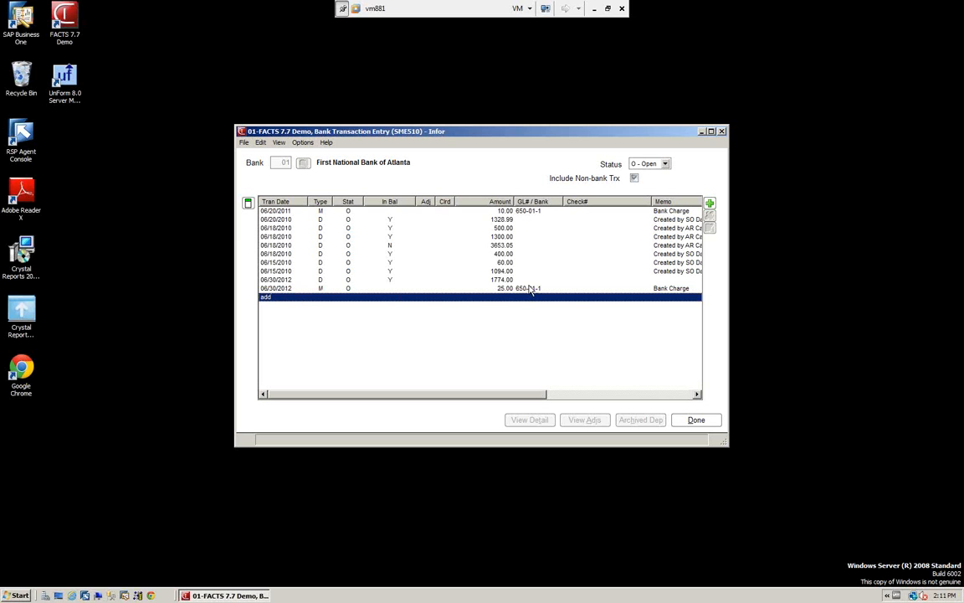
# Open a new N - Non-Bank Transaction to view its entry fields, and leave it without entering anything
pyautogui.click(709, 203)
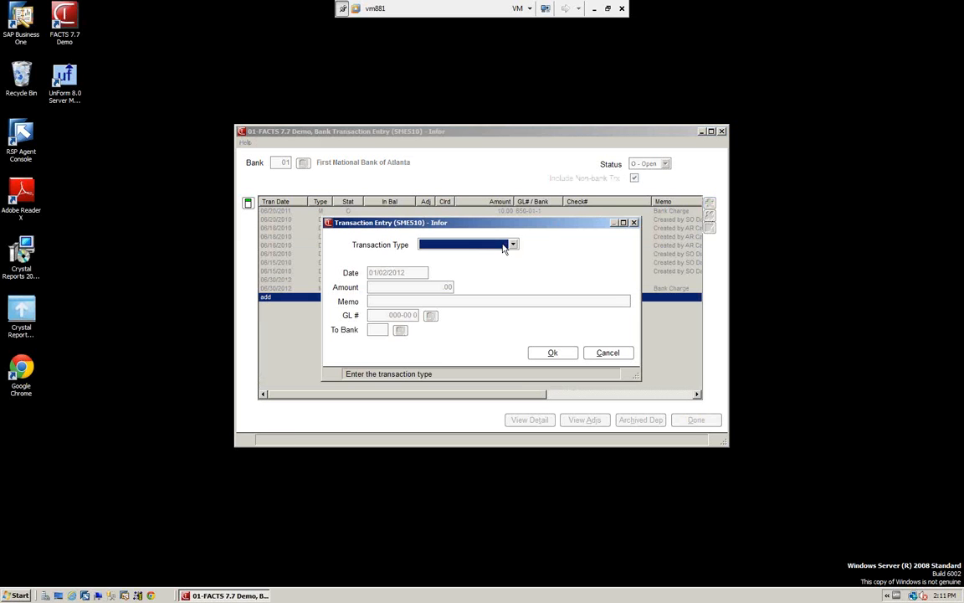
pyautogui.click(513, 244)
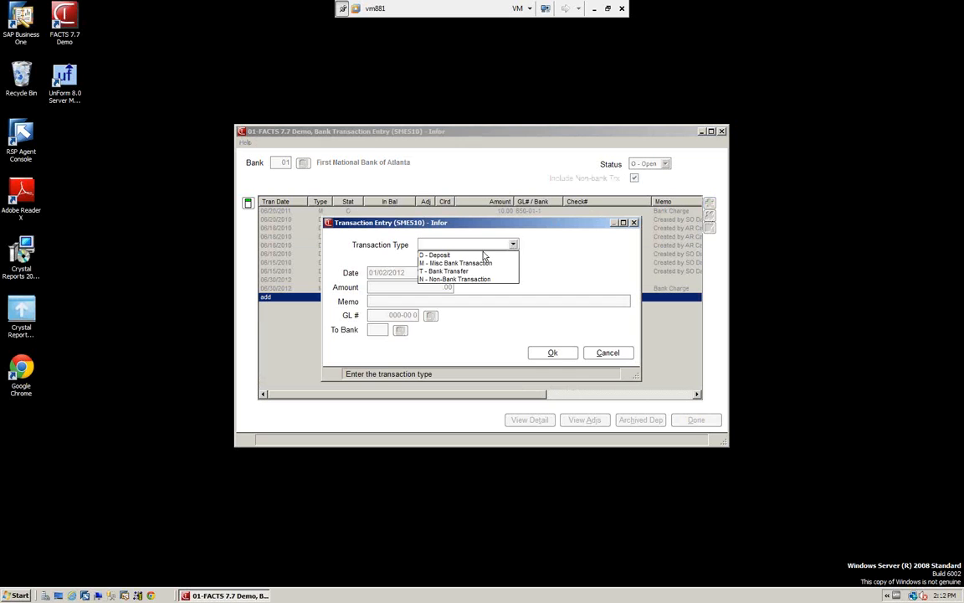
pyautogui.click(454, 279)
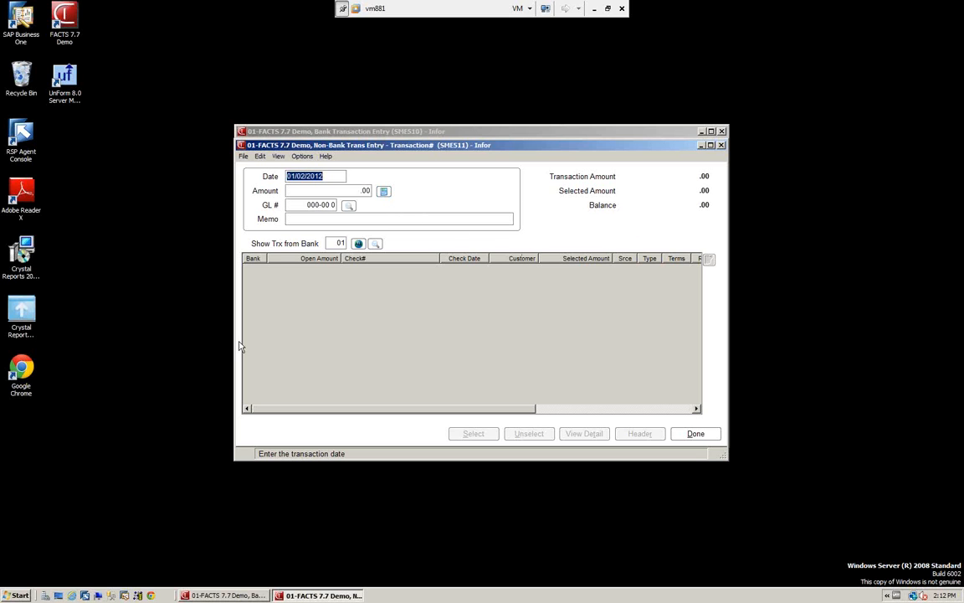
pyautogui.click(691, 434)
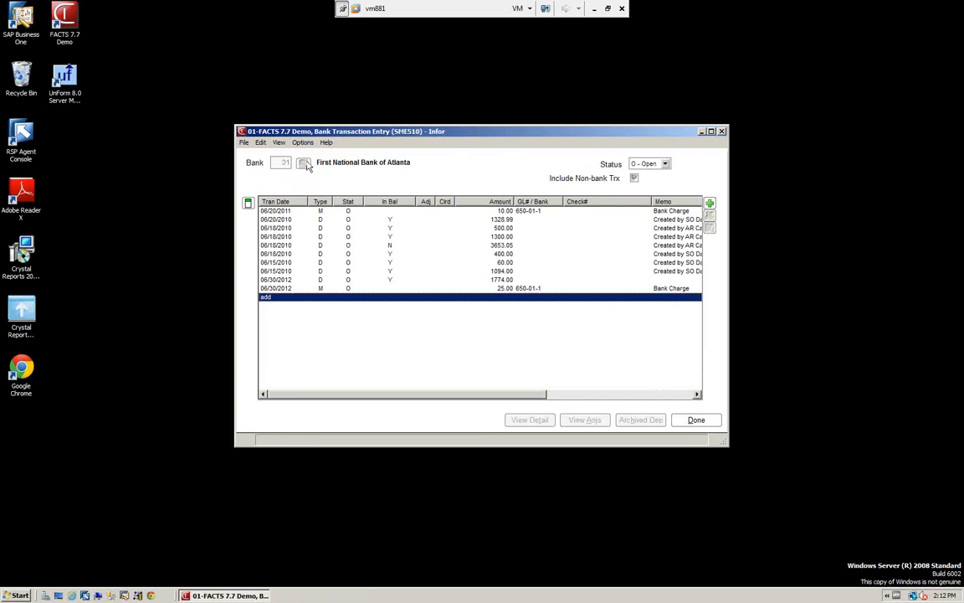
# Add a T - Bank Transfer dated 06/30/2012 for 500.00 with the memo "Transfer Funds"
pyautogui.click(709, 204)
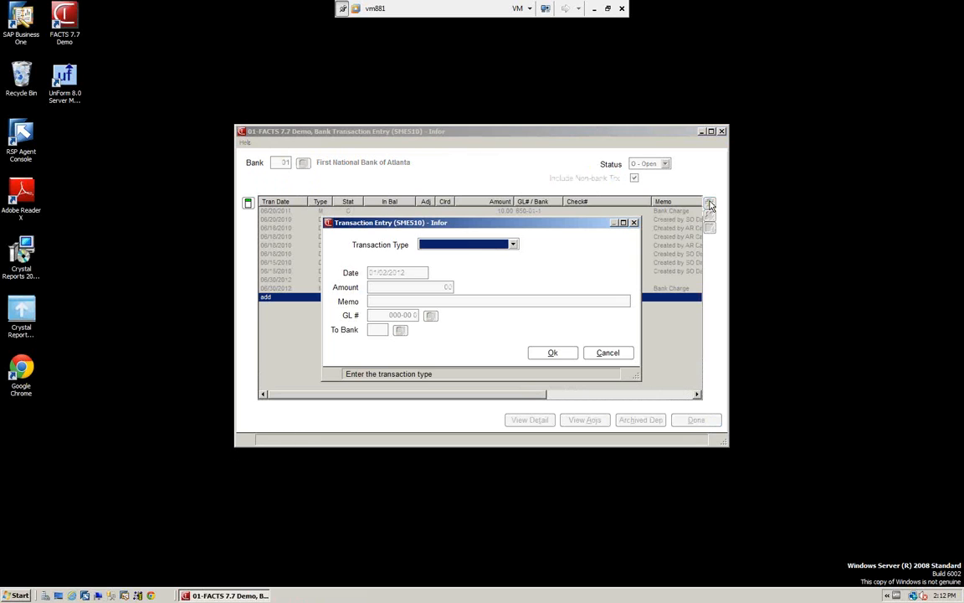
pyautogui.click(513, 245)
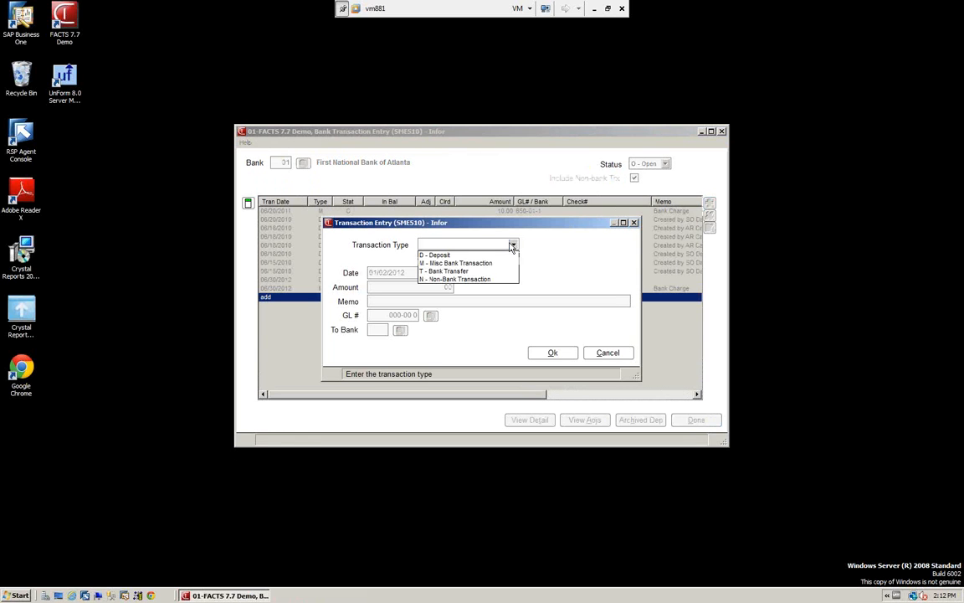
pyautogui.click(442, 273)
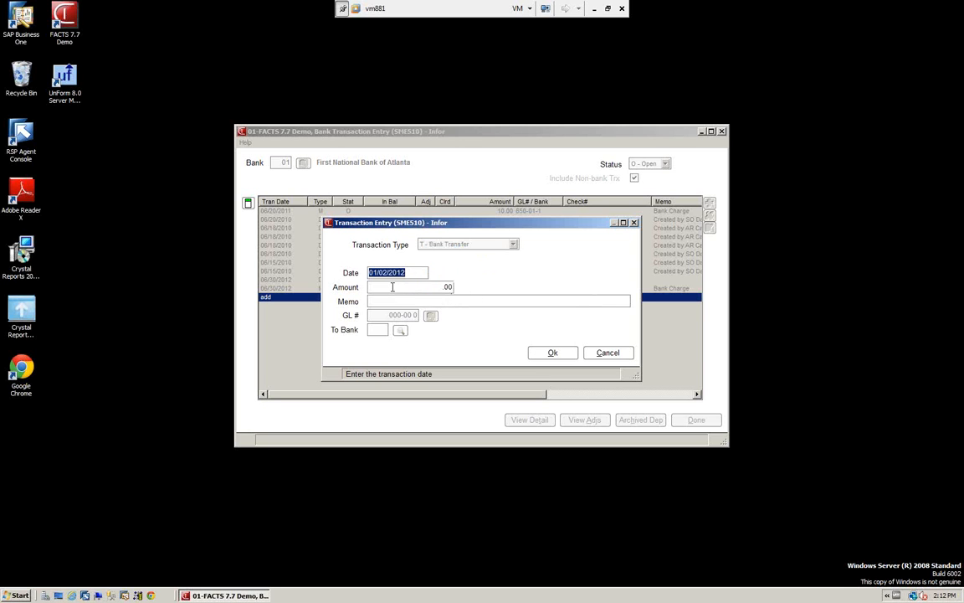
pyautogui.write('06/30/20')
pyautogui.write('12')
pyautogui.press('Return')
pyautogui.write('500')
pyautogui.press('Return')
pyautogui.write('Transfer Funds')
pyautogui.press('Return')
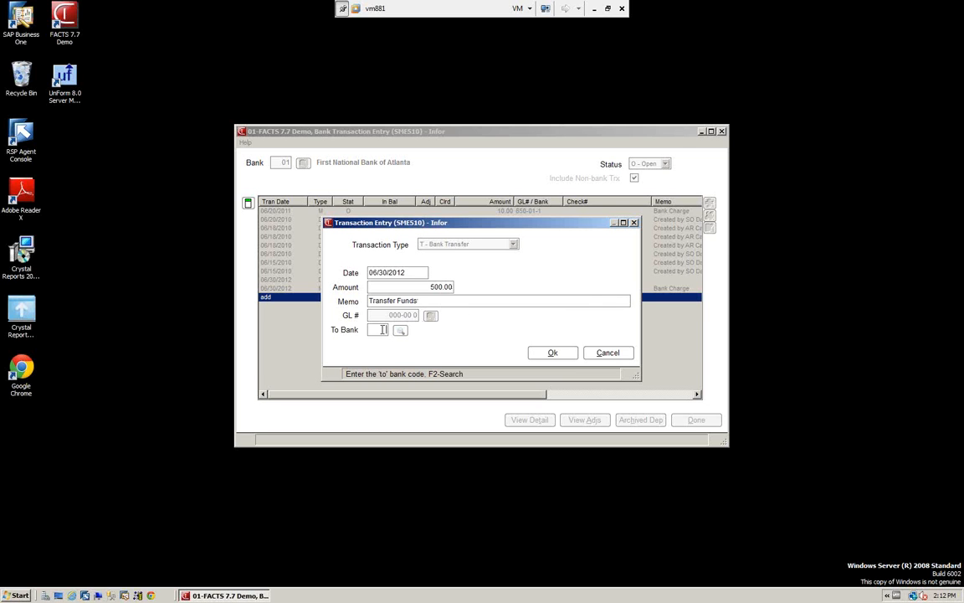
# Look up Dallas Federal Bank (02) as the bank receiving the transfer and save the transaction
pyautogui.click(399, 332)
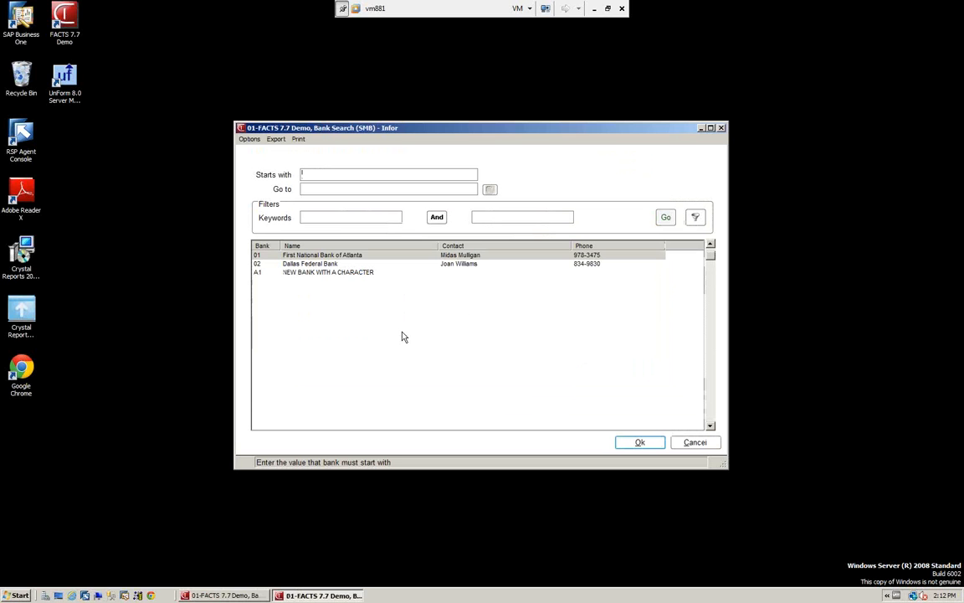
pyautogui.click(325, 264)
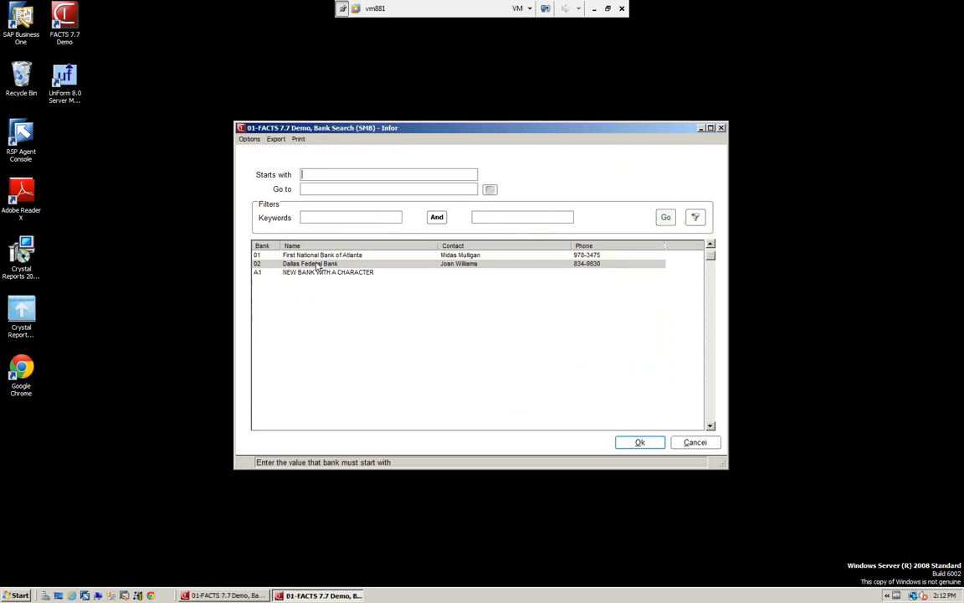
pyautogui.click(638, 443)
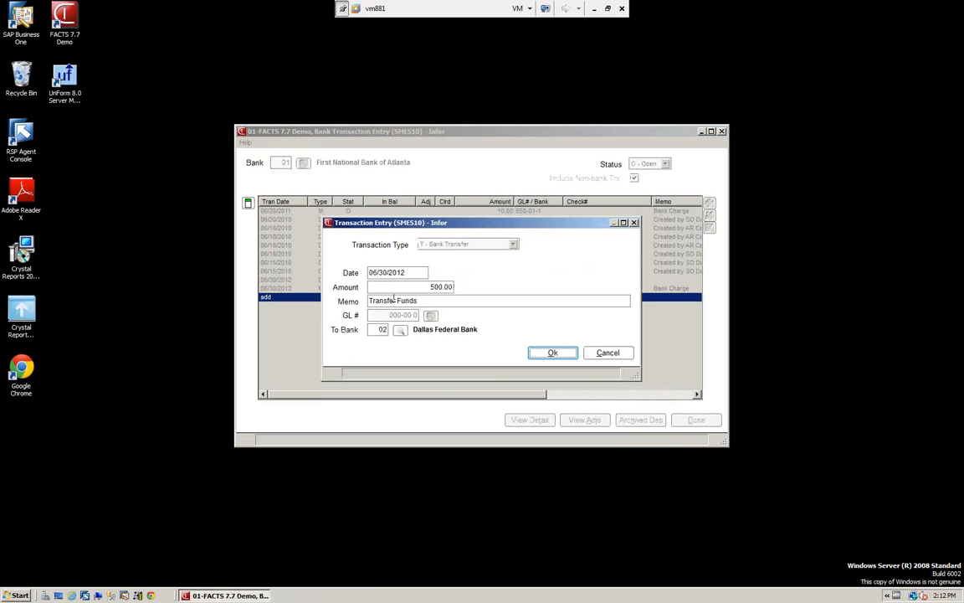
pyautogui.click(553, 356)
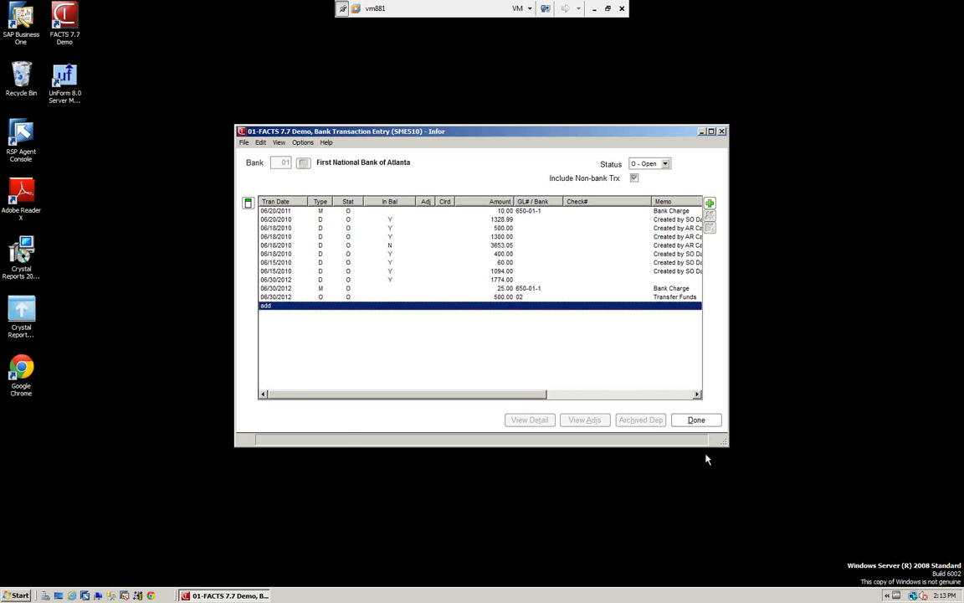
# Finish the bank transaction entry and open the Bank Transaction Register for bank 01, including non-bank transactions
pyautogui.click(694, 420)
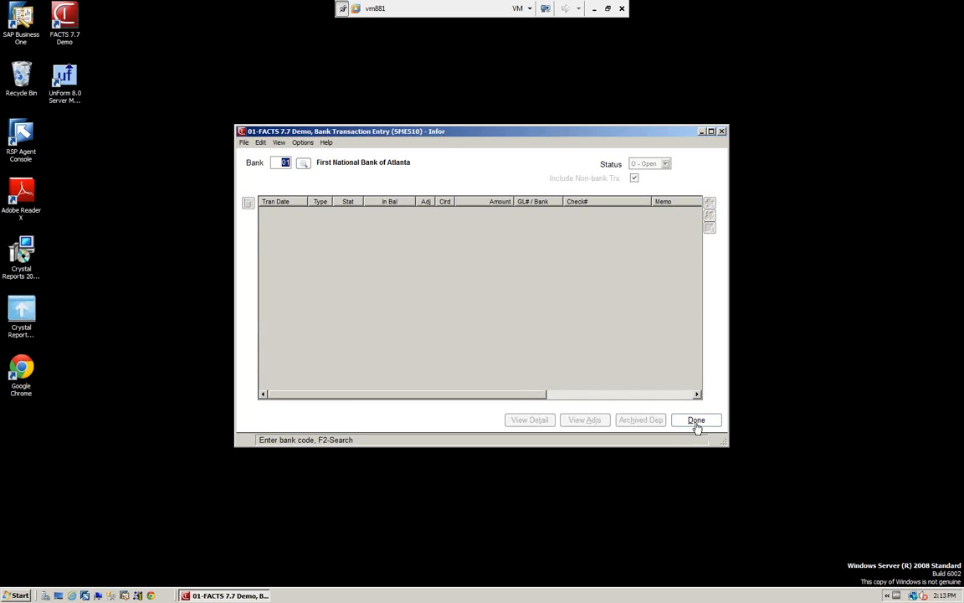
pyautogui.click(694, 422)
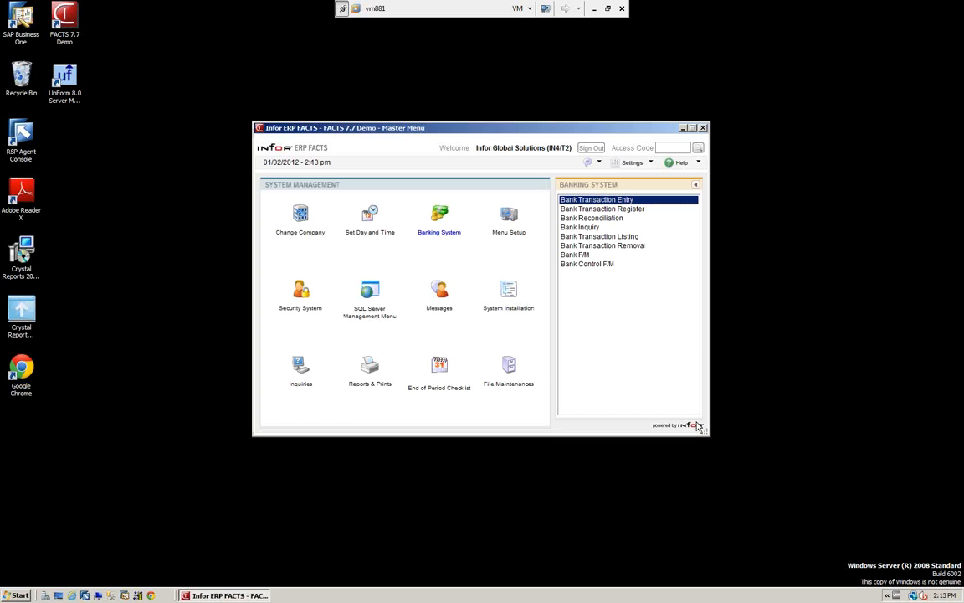
pyautogui.click(586, 209)
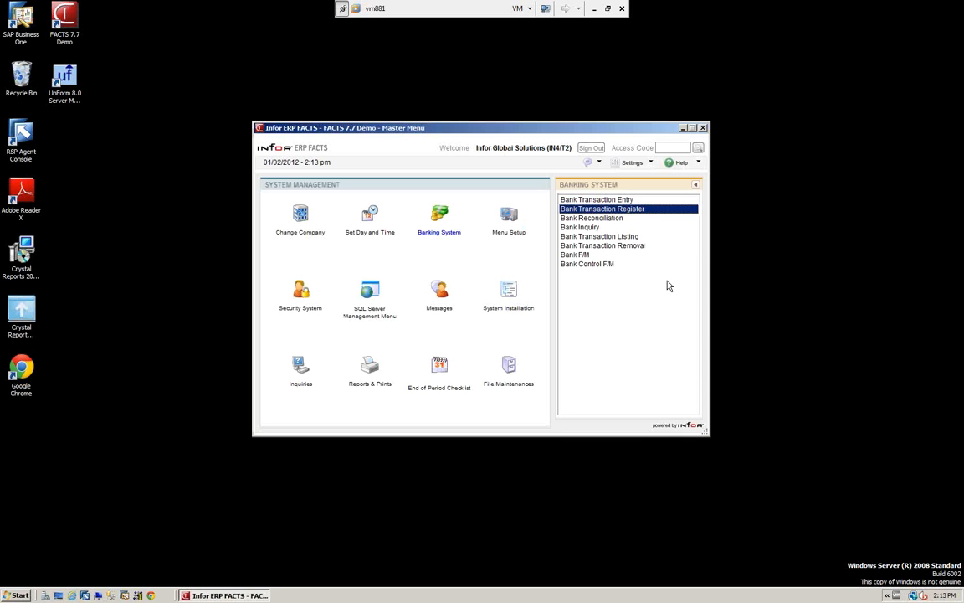
pyautogui.press('Return')
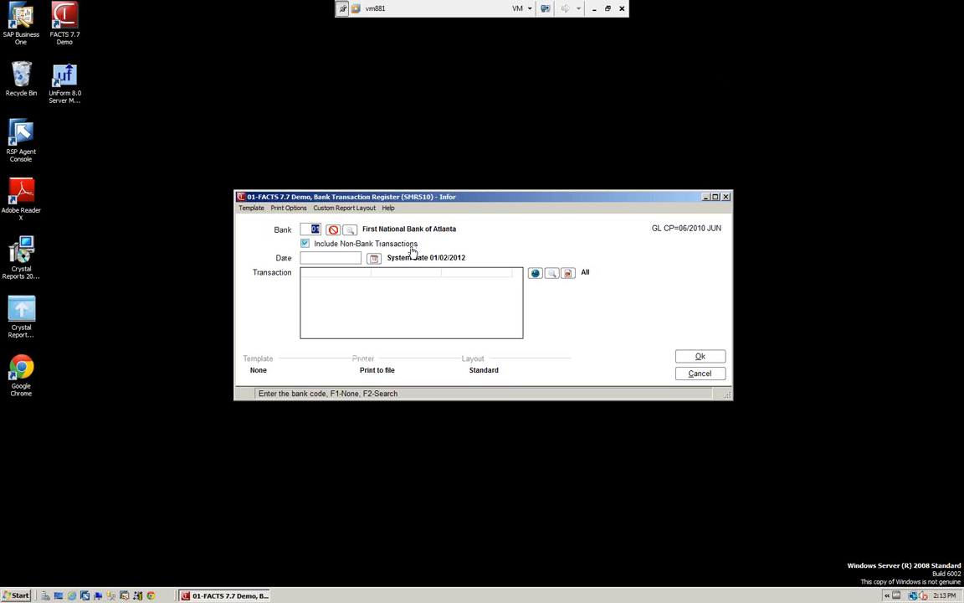
pyautogui.press('Return')
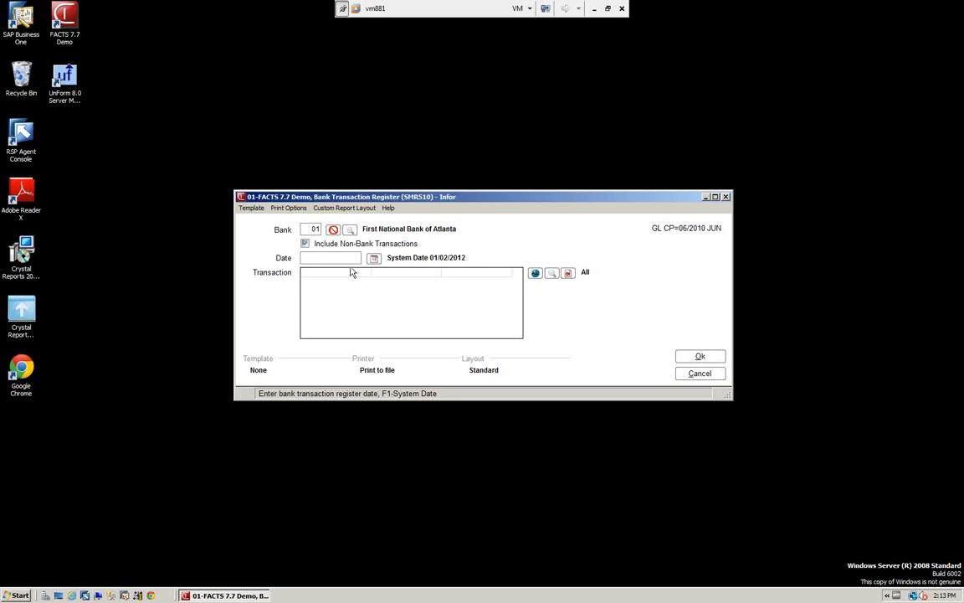
# Set the register date to 06/30/2010 and include all transactions
pyautogui.write('063010')
pyautogui.press('Return')
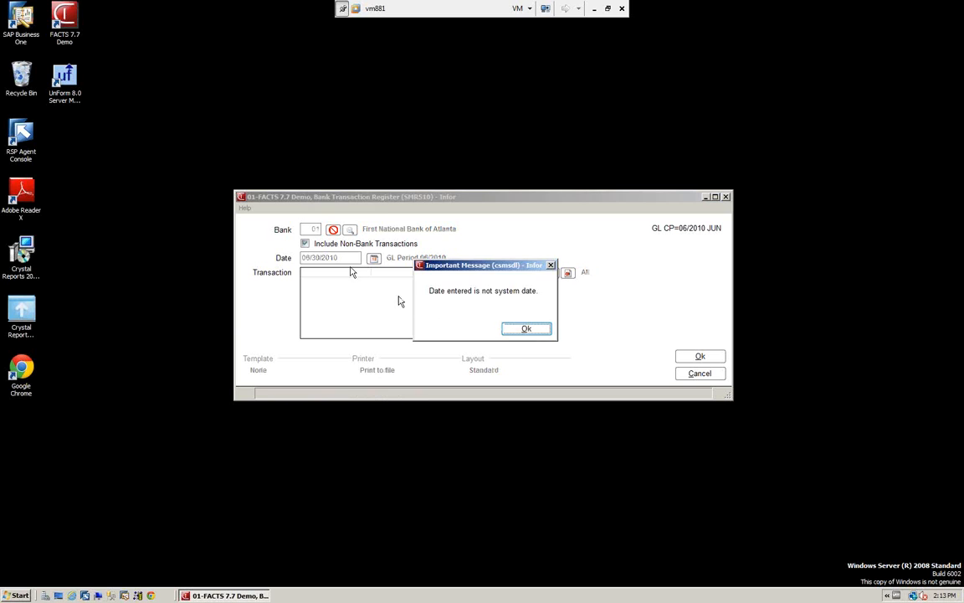
pyautogui.click(527, 328)
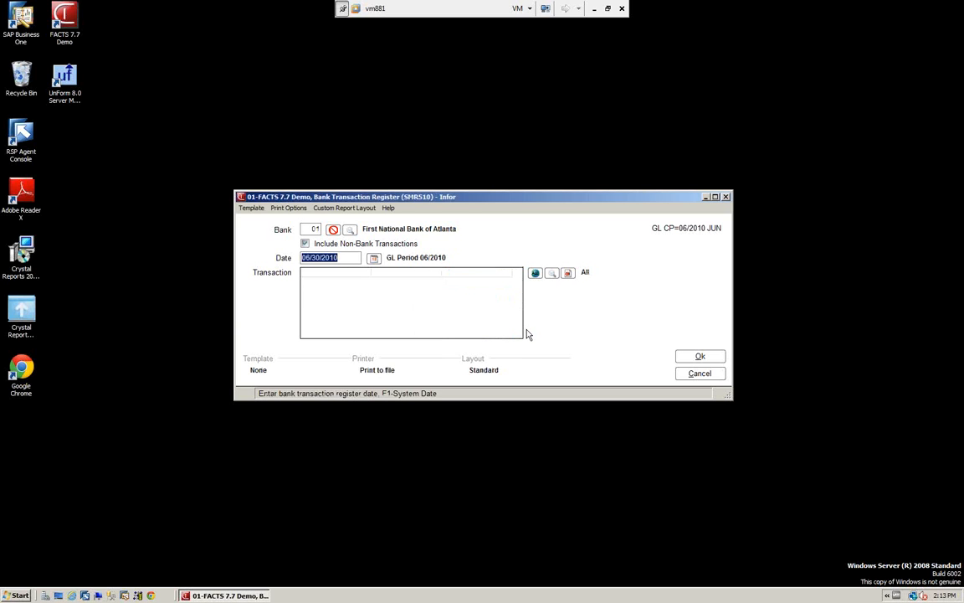
pyautogui.click(535, 274)
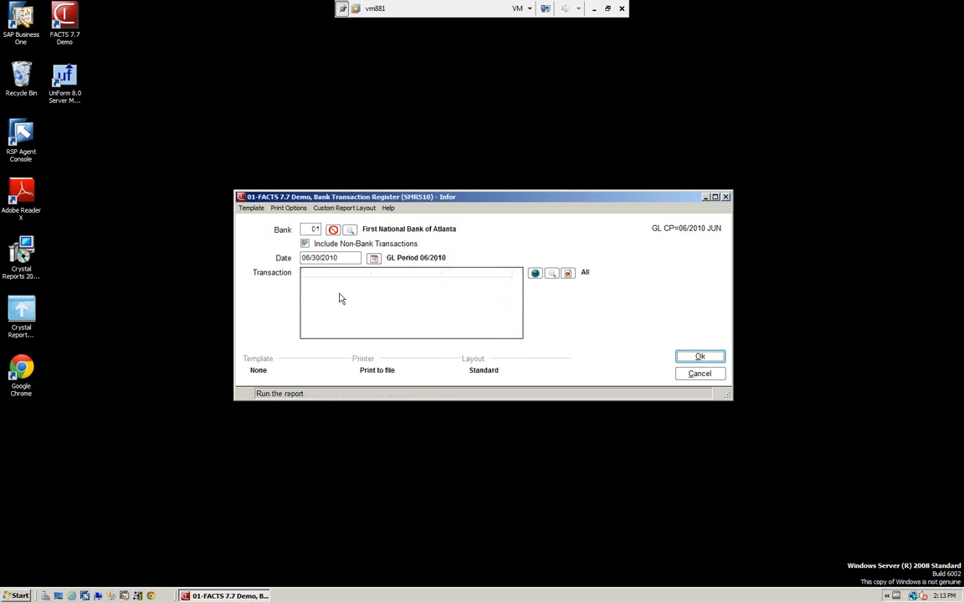
pyautogui.click(535, 278)
pyautogui.click(568, 277)
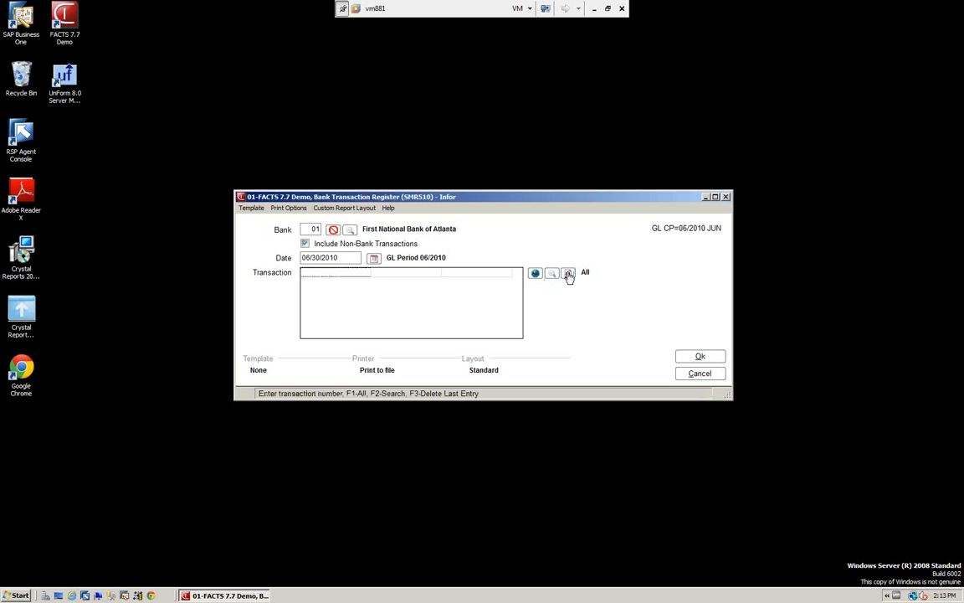
# Try to run the Bank Transaction Register with its date set to 06/30/2012
pyautogui.click(347, 257)
pyautogui.write('06/3')
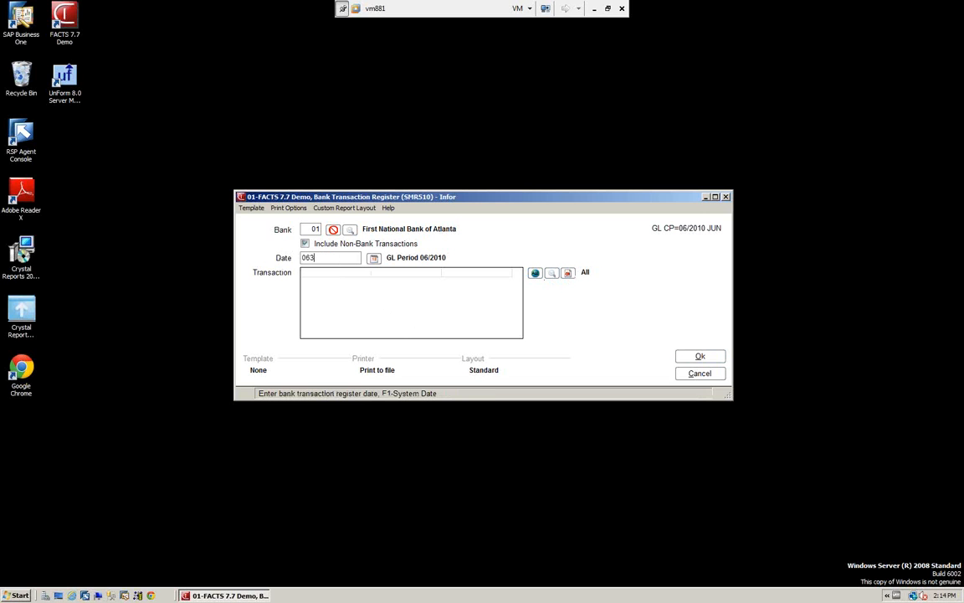
pyautogui.write('0/2012')
pyautogui.press('Tab')
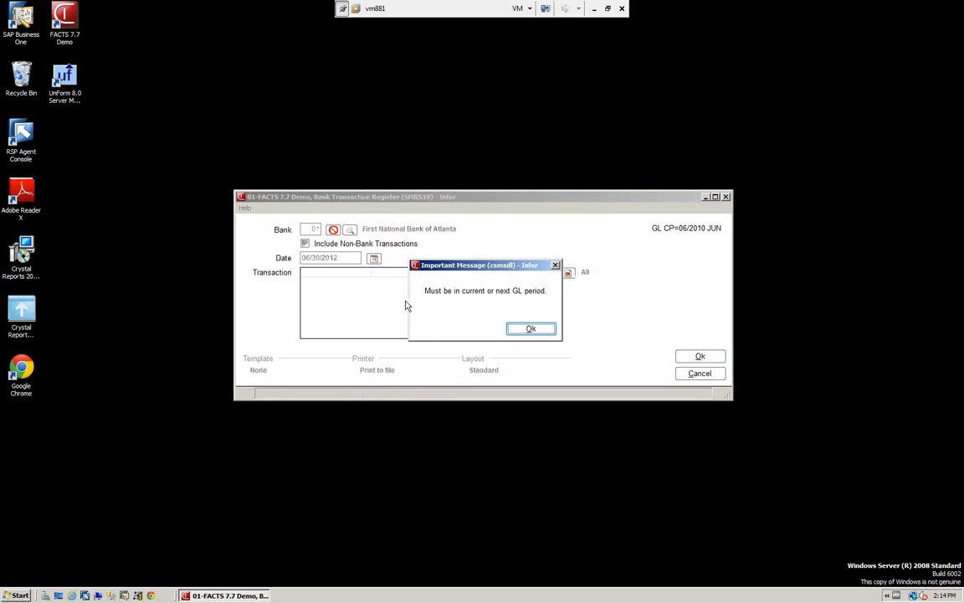
pyautogui.click(530, 328)
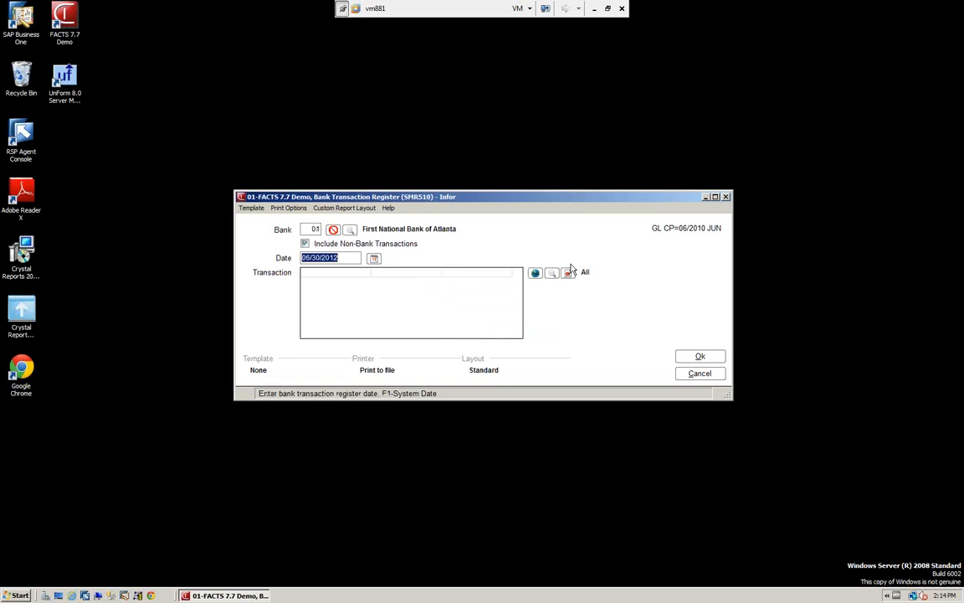
pyautogui.click(697, 358)
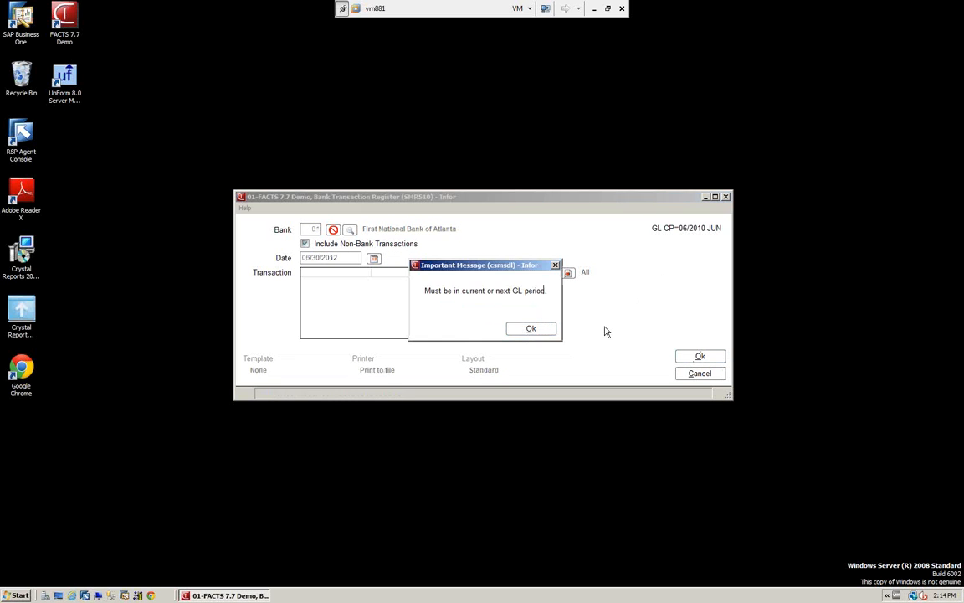
pyautogui.click(527, 328)
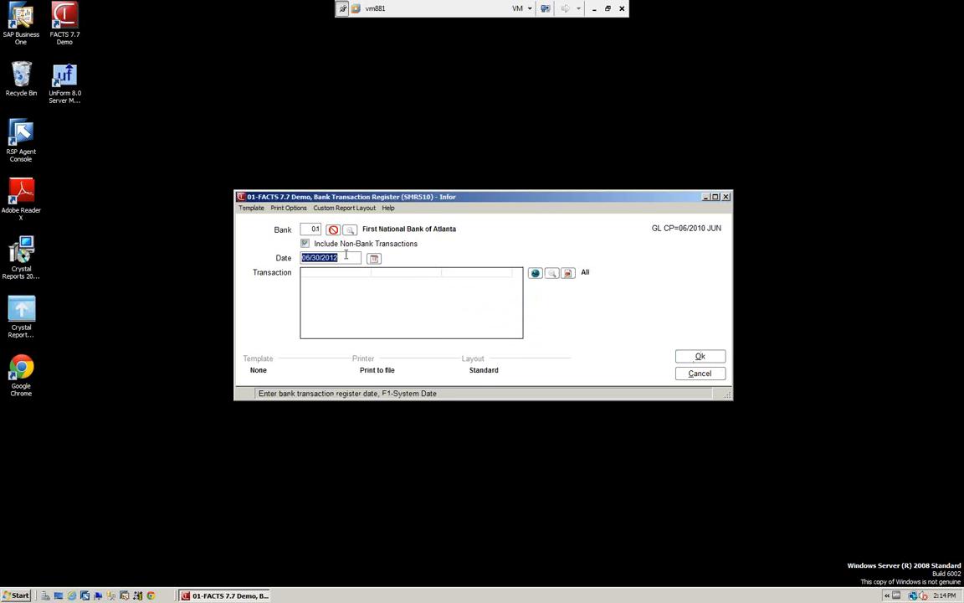
# Set the register date to 06/30/2010, run the Bank Transaction Register and close the report after reviewing it
pyautogui.write('0630')
pyautogui.press('Tab')
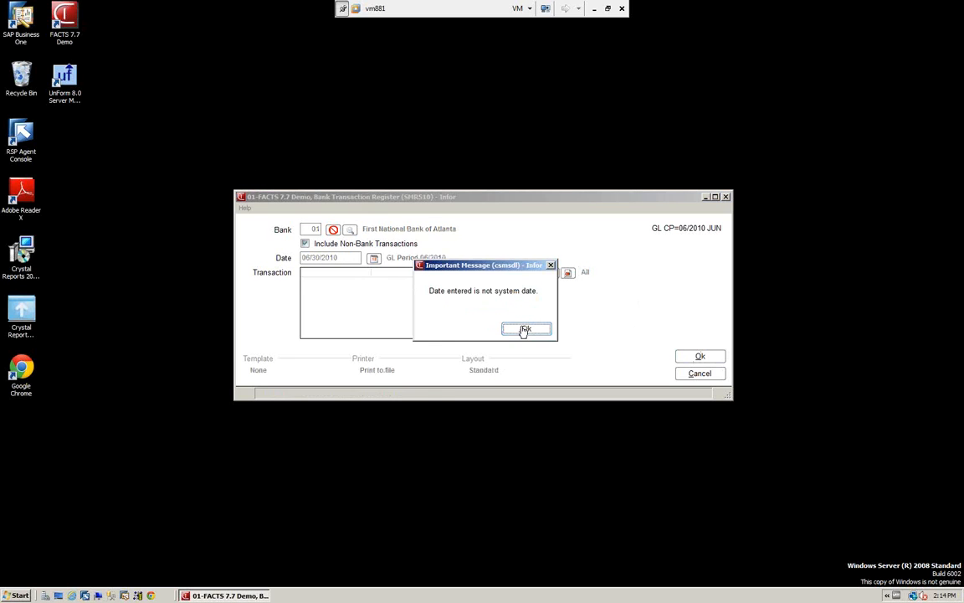
pyautogui.click(525, 330)
pyautogui.click(700, 357)
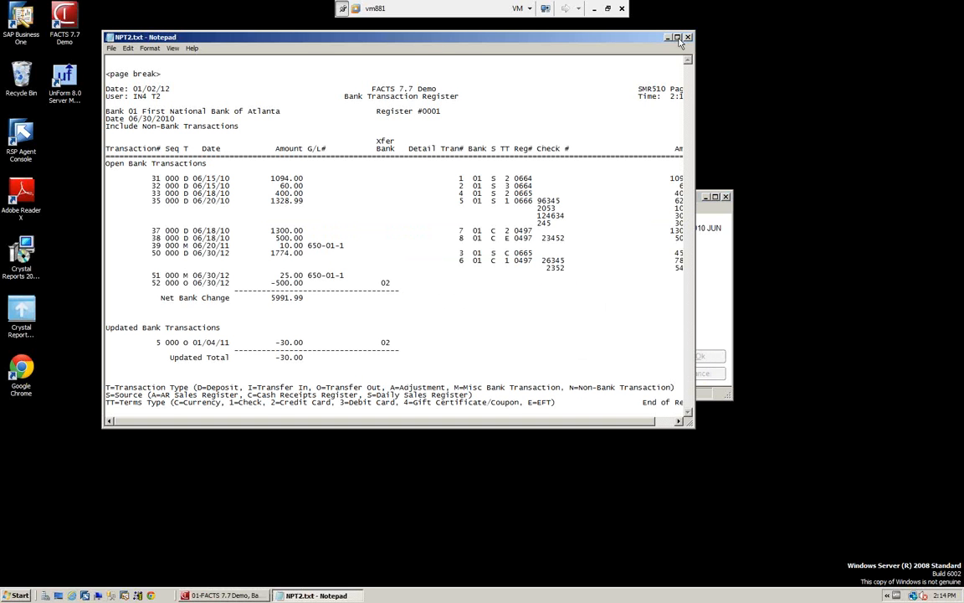
pyautogui.click(677, 38)
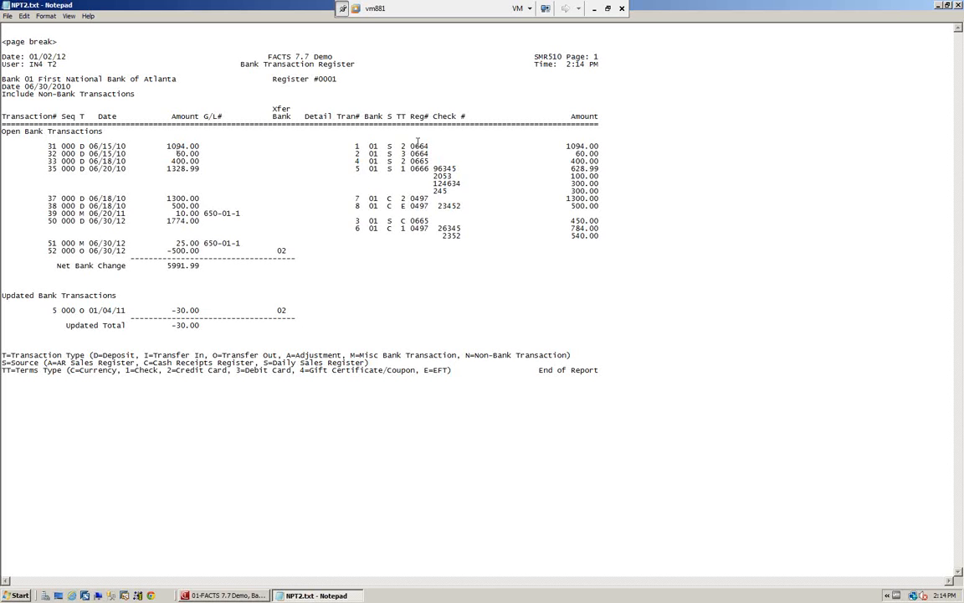
pyautogui.click(959, 6)
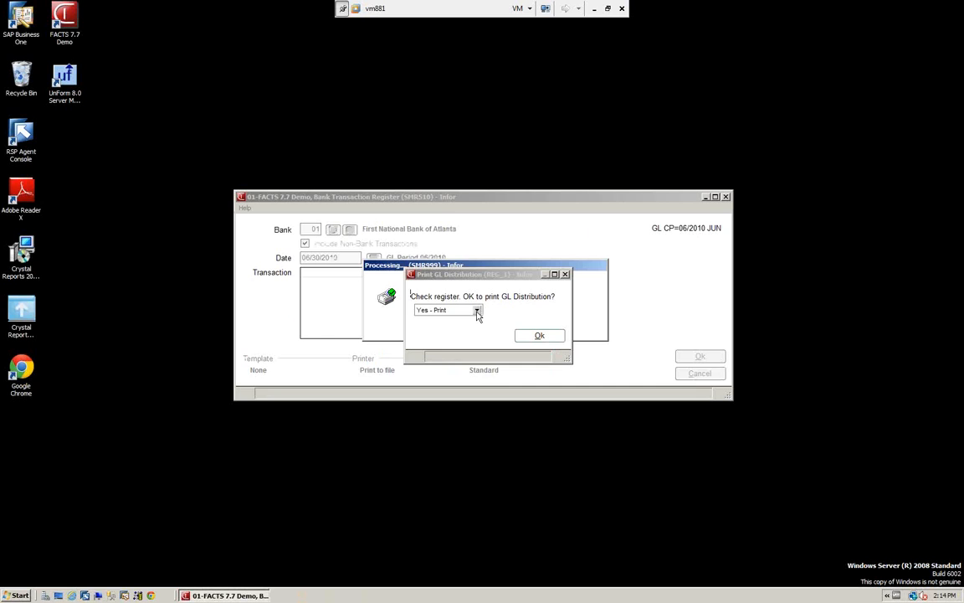
# Print the register's GL distribution, and update the register to post it to the general ledger
pyautogui.click(527, 337)
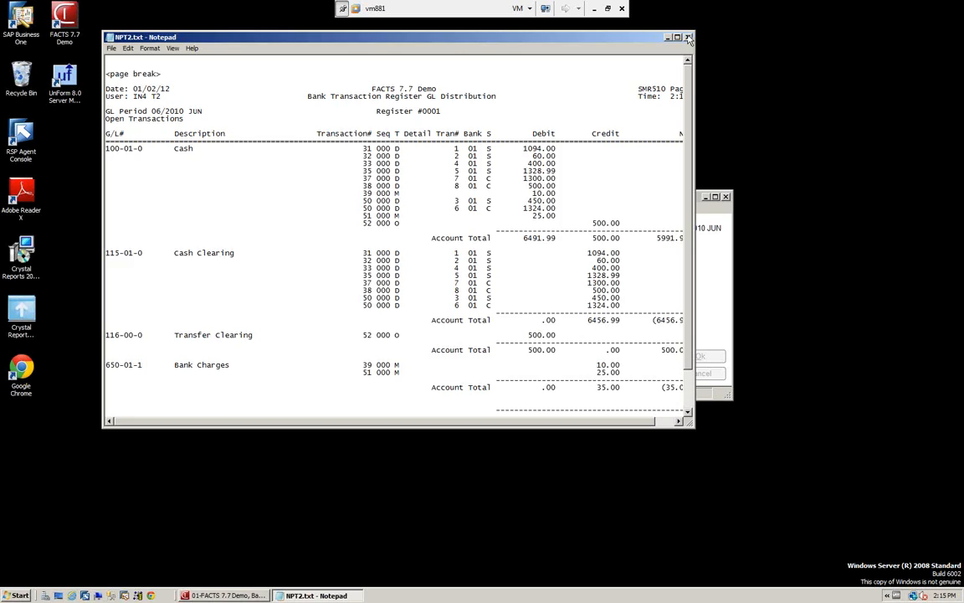
pyautogui.click(688, 37)
pyautogui.click(482, 310)
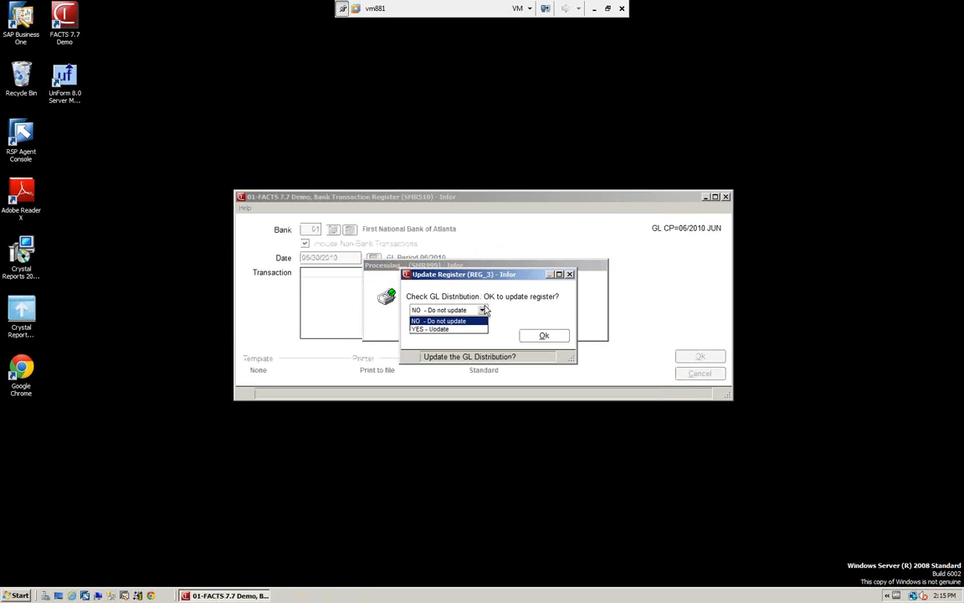
pyautogui.click(428, 329)
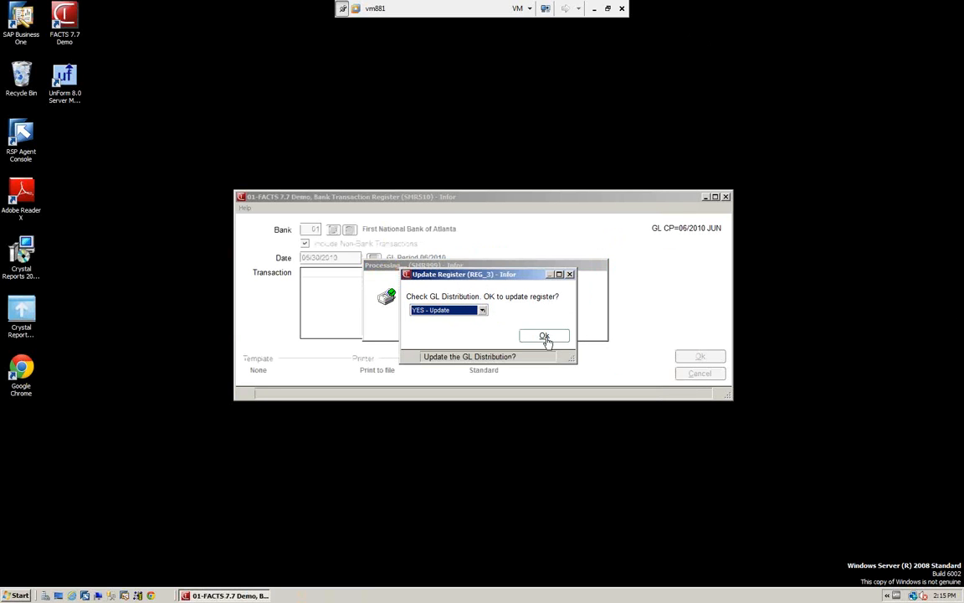
pyautogui.click(545, 337)
pyautogui.click(497, 338)
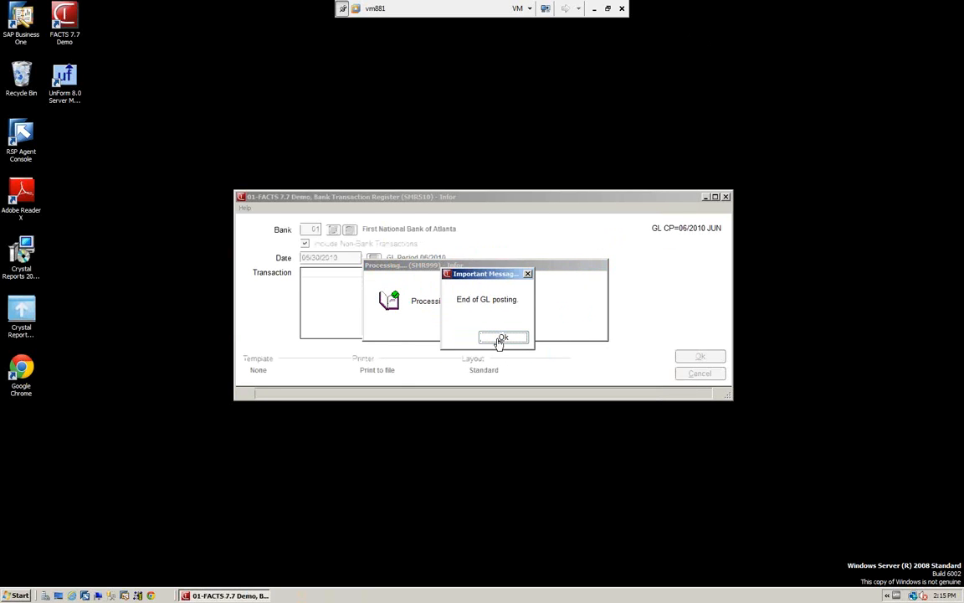
pyautogui.click(500, 338)
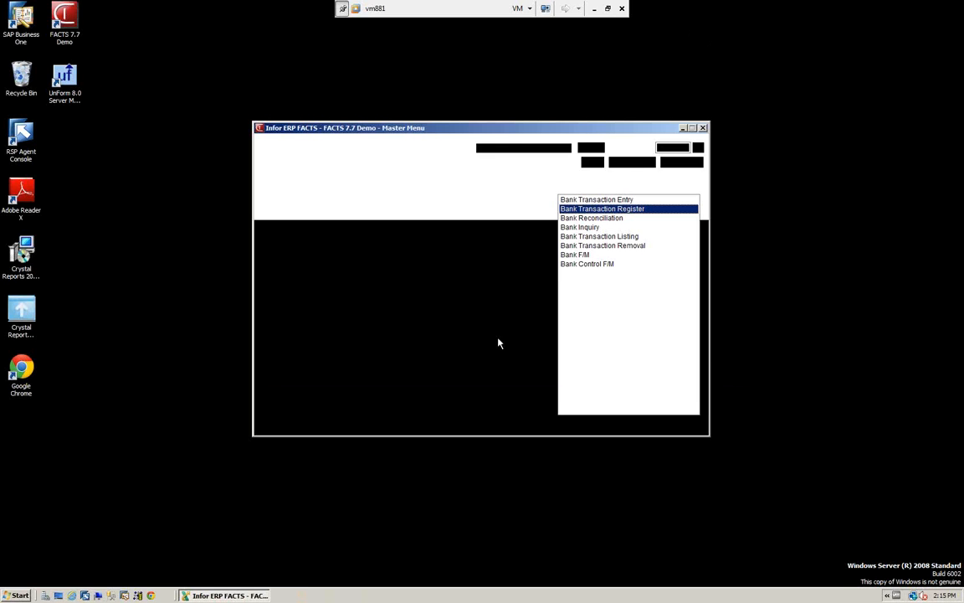
# Reopen Bank Transaction Entry for bank 01 and list its transactions of all statuses
pyautogui.click(584, 201)
pyautogui.doubleClick(583, 201)
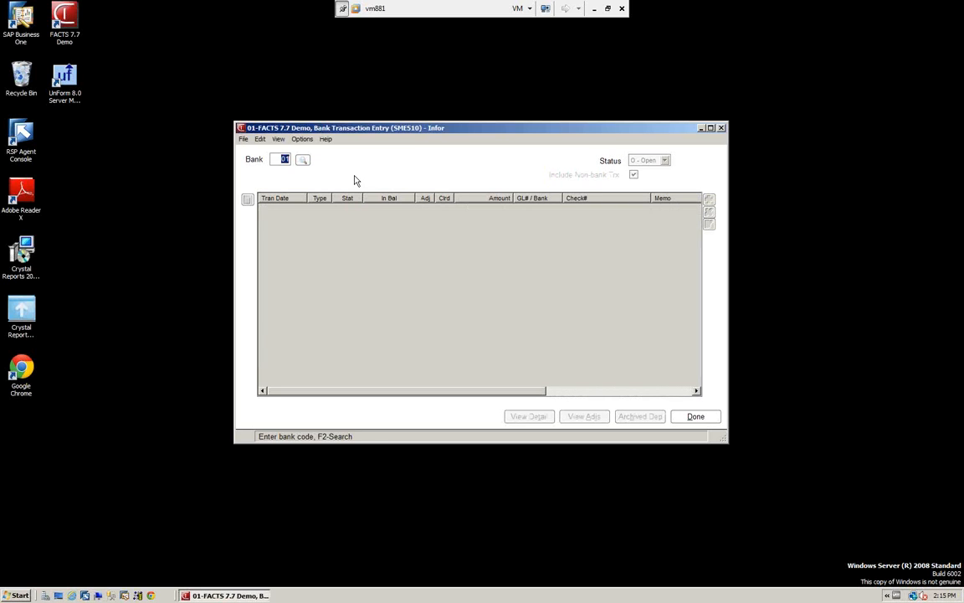
pyautogui.press('Return')
pyautogui.press('Return')
pyautogui.press('Return')
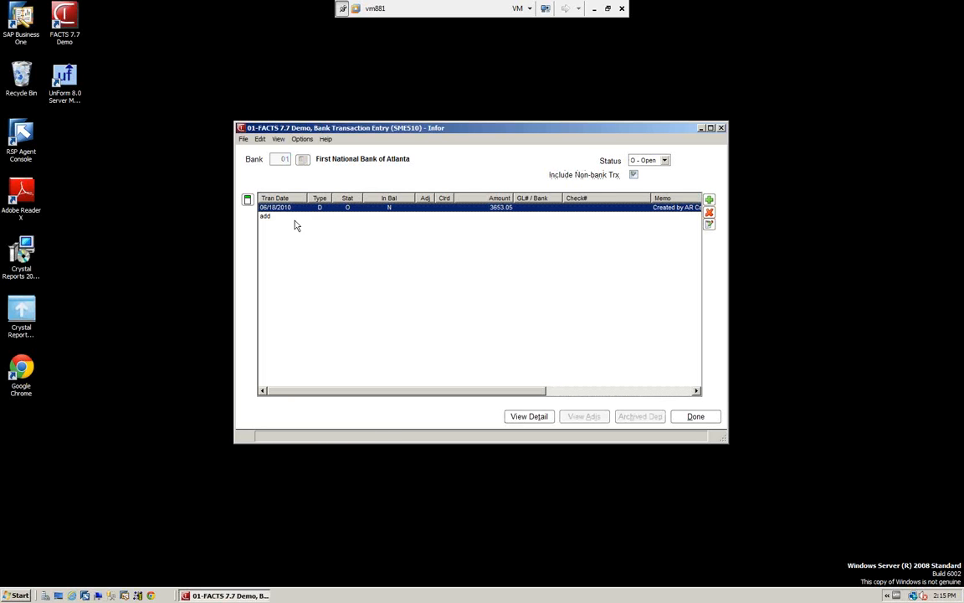
pyautogui.click(665, 160)
pyautogui.click(646, 180)
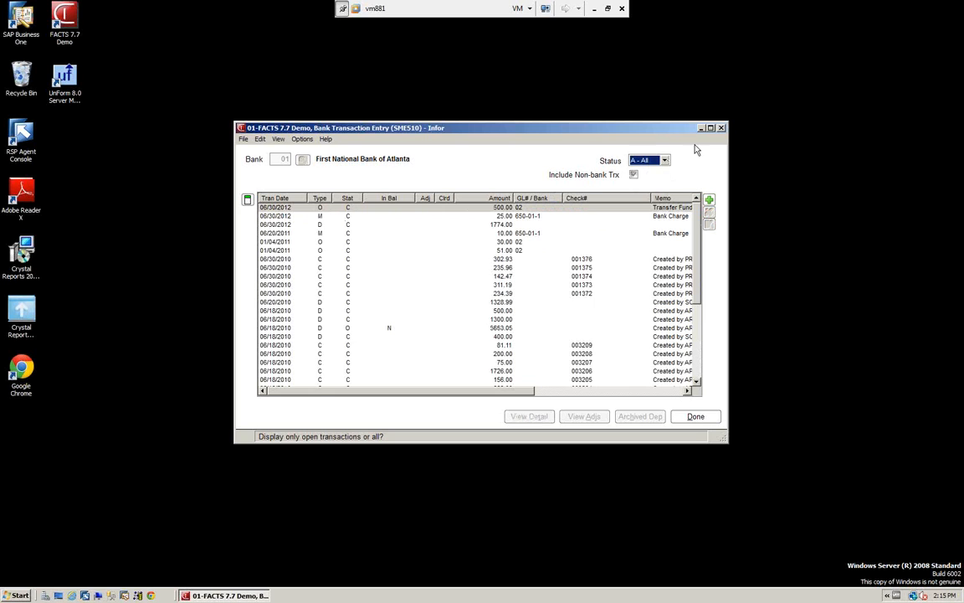
# Limit the list to open transactions, view the detail of the 06/18/2010 deposit and leave Bank Transaction Entry
pyautogui.click(651, 160)
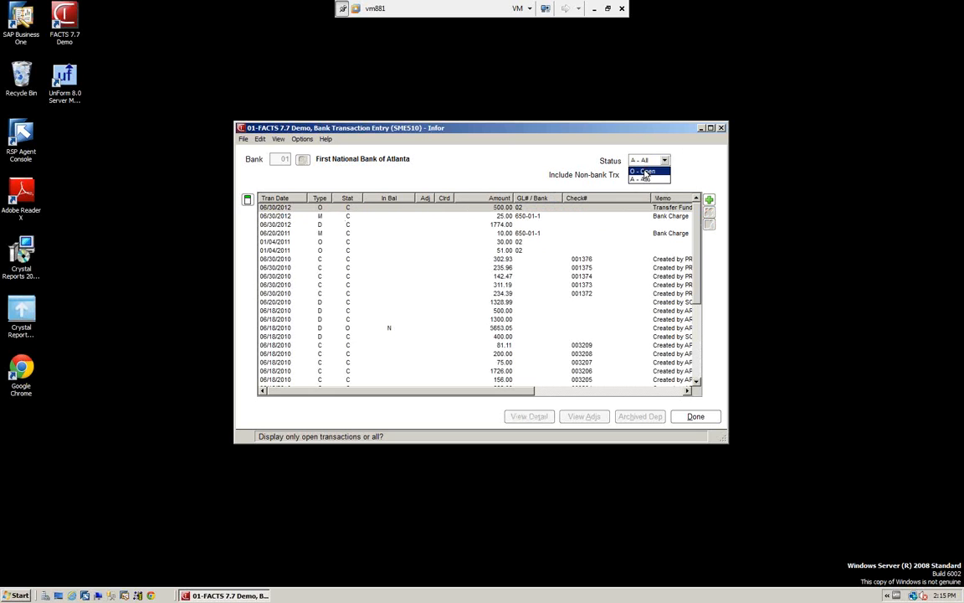
pyautogui.click(646, 172)
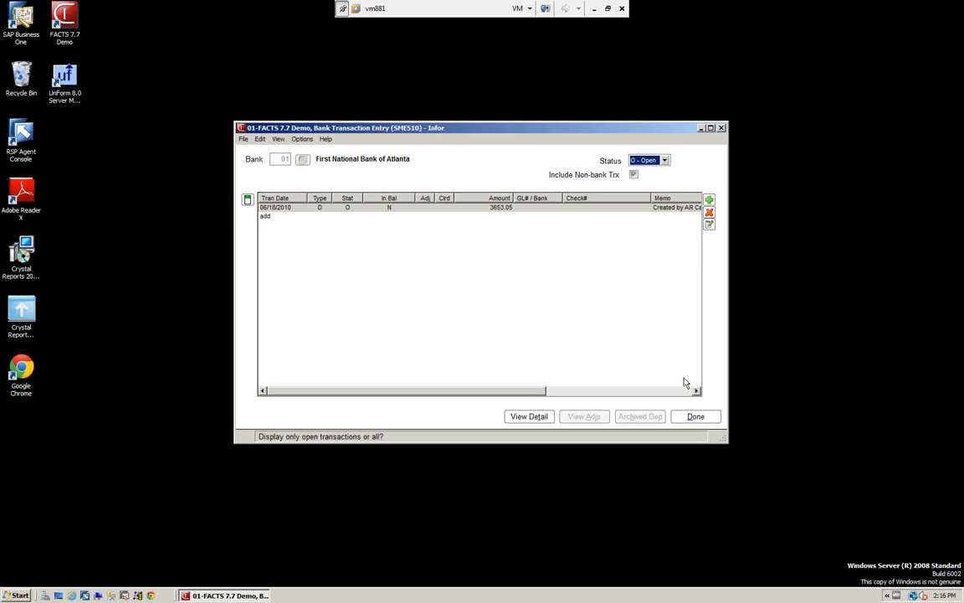
pyautogui.click(503, 208)
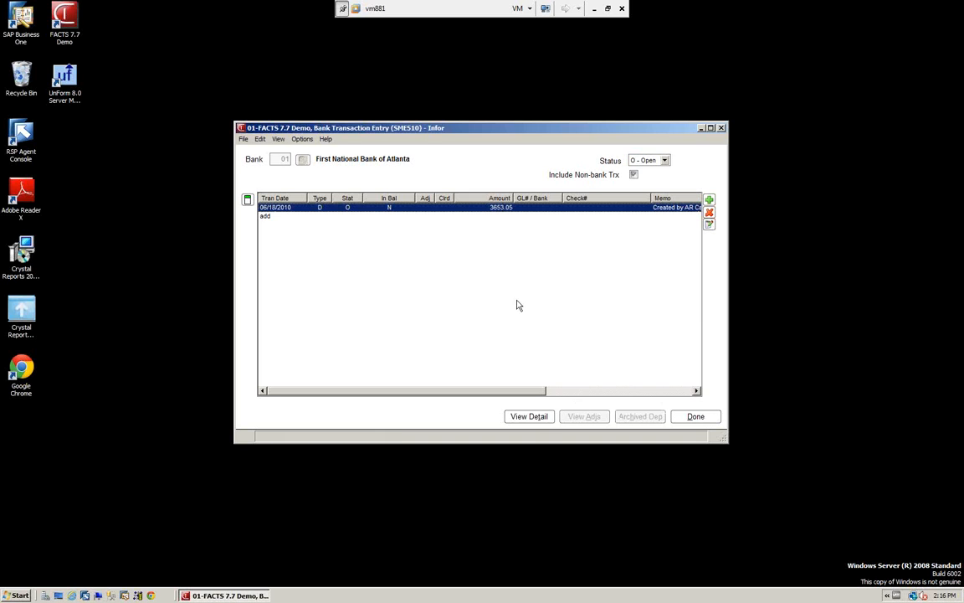
pyautogui.click(530, 416)
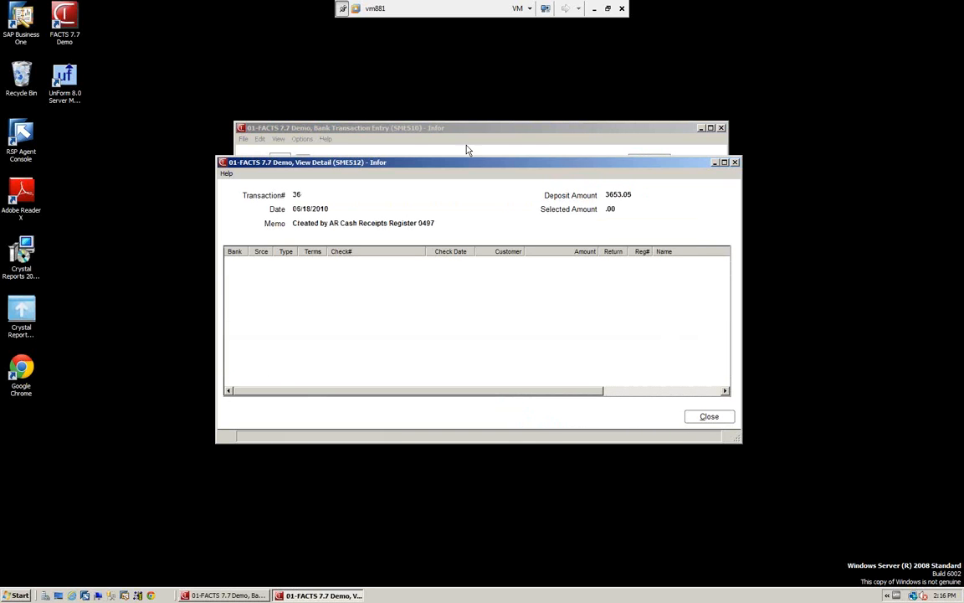
pyautogui.click(709, 418)
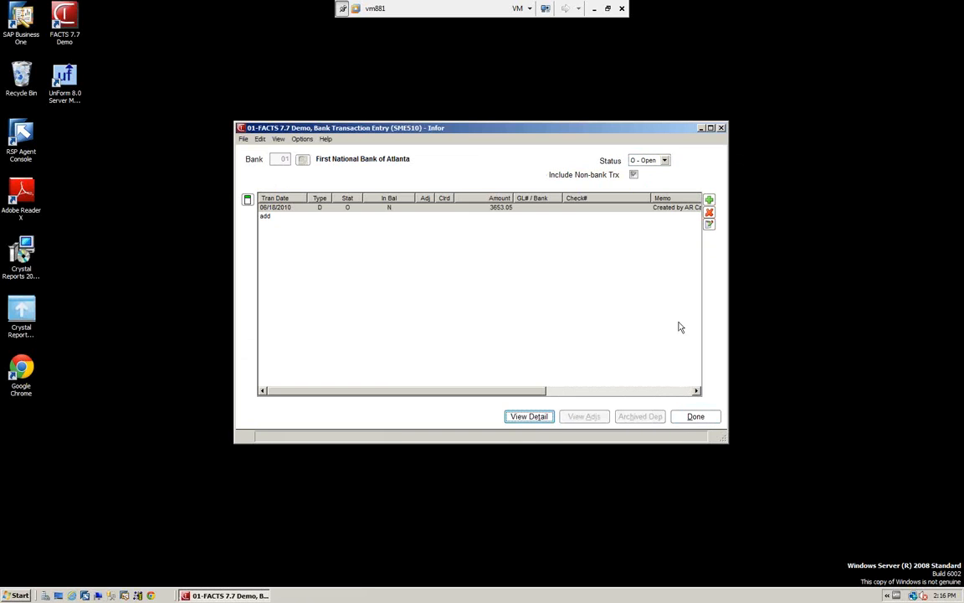
pyautogui.click(695, 418)
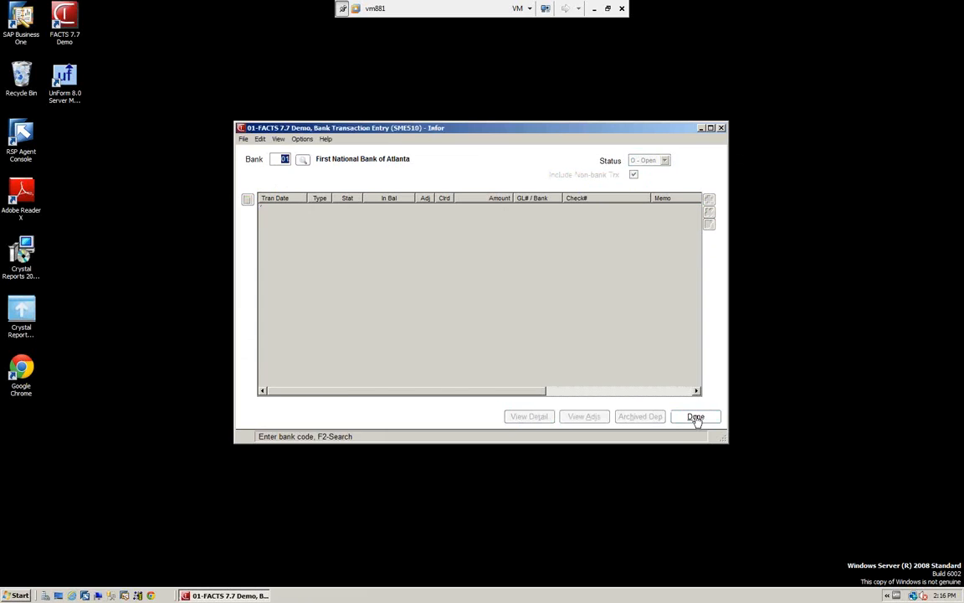
pyautogui.click(696, 416)
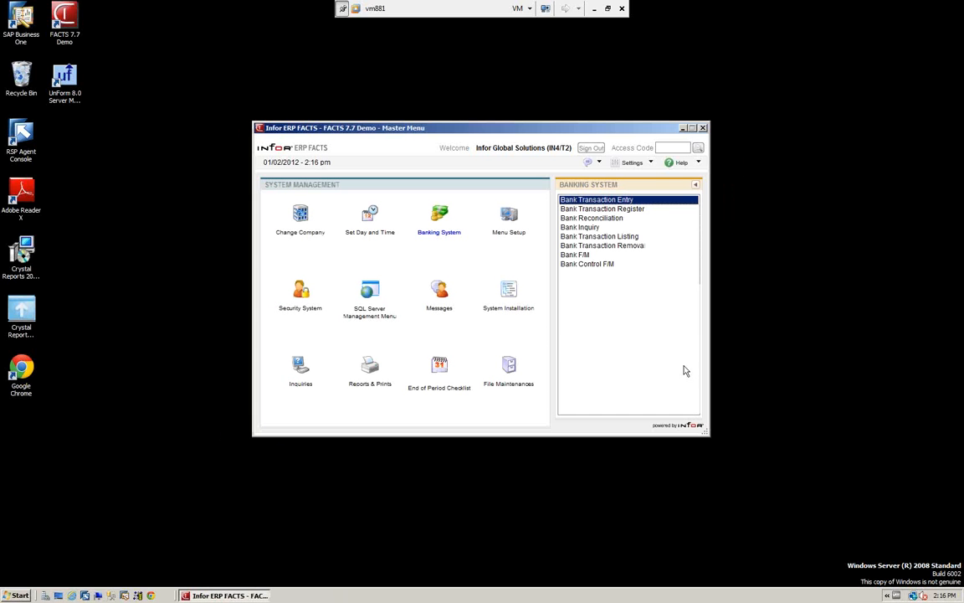
# Open Bank Inquiry and load the transactions of bank 01
pyautogui.click(588, 209)
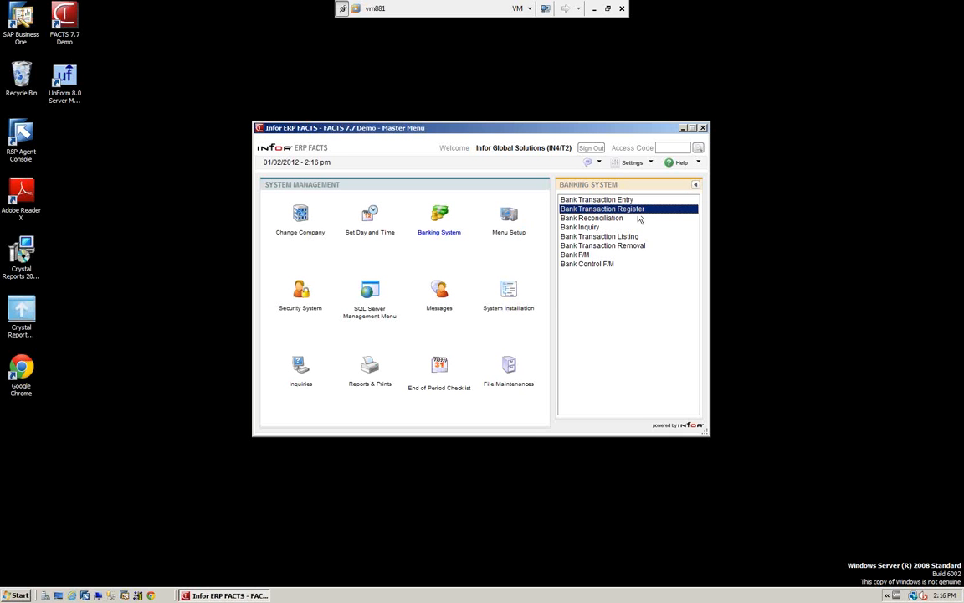
pyautogui.click(596, 219)
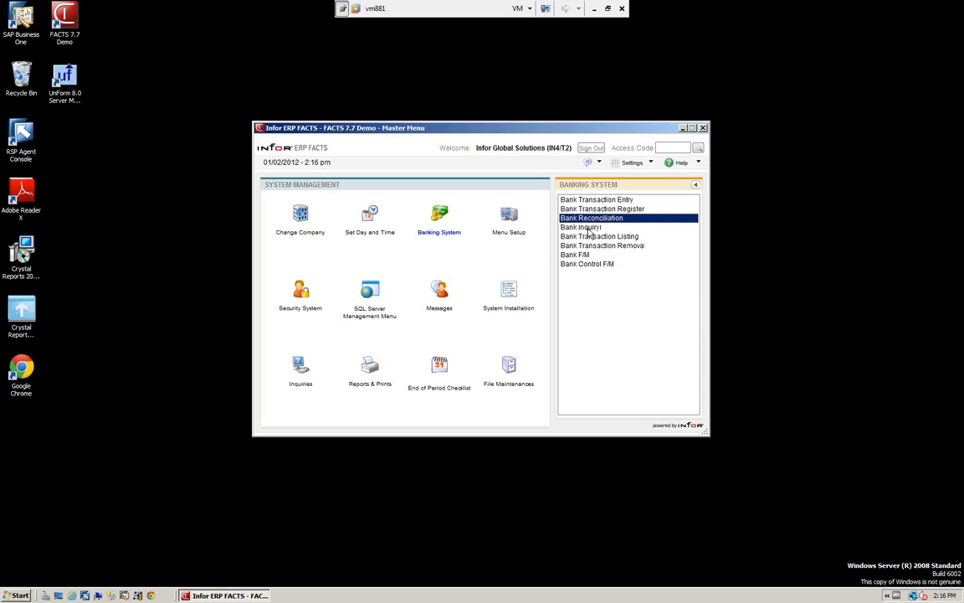
pyautogui.click(613, 226)
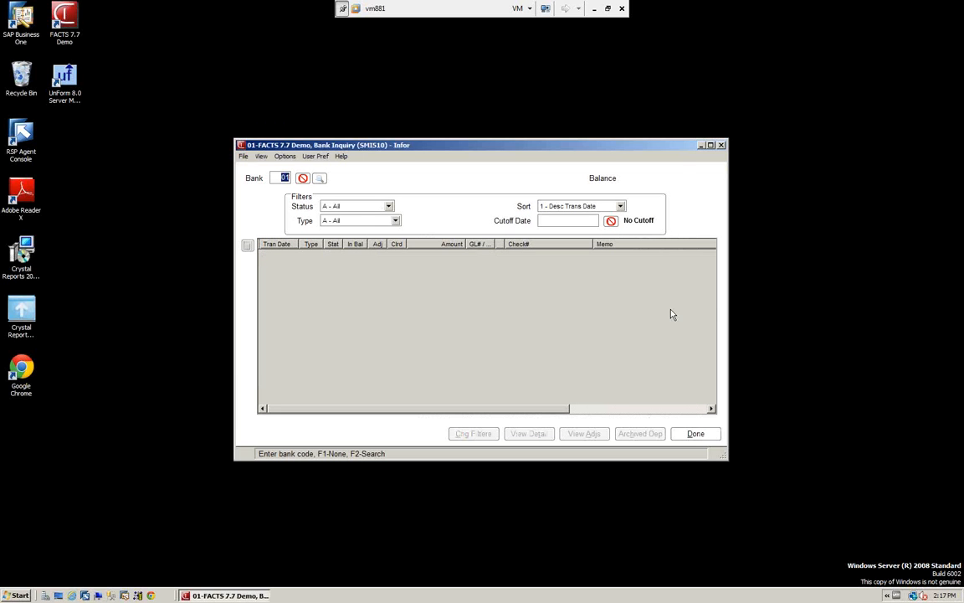
pyautogui.press('Return')
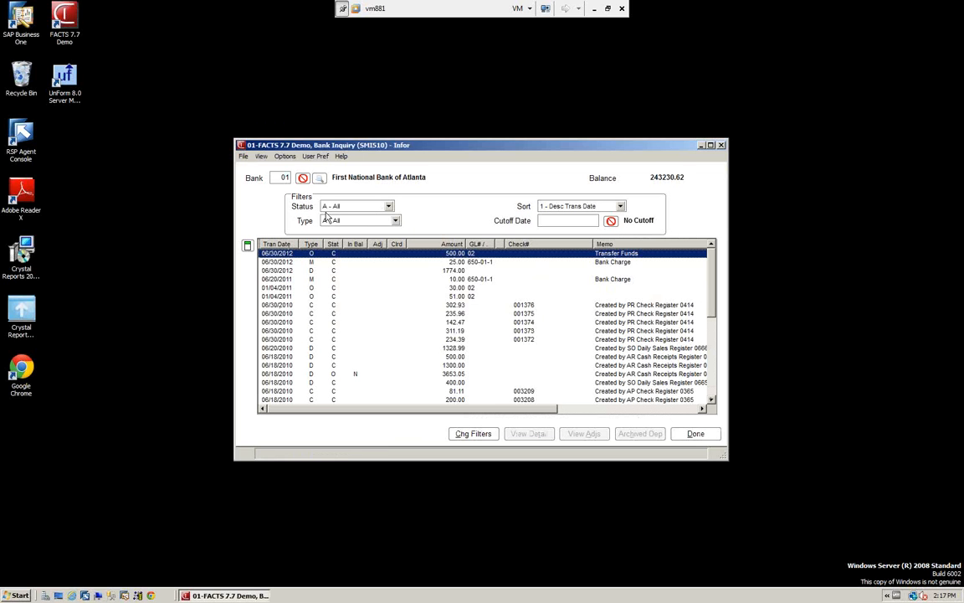
# Filter the inquiry by status in turn: Reconciled, Not Reconciled, Cleared and Not Cleared
pyautogui.click(388, 206)
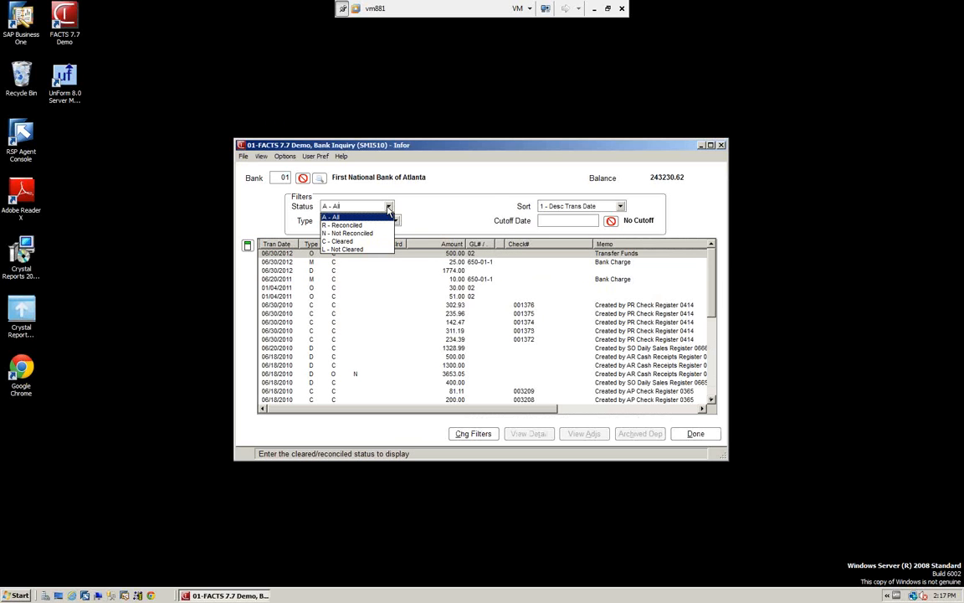
pyautogui.click(343, 226)
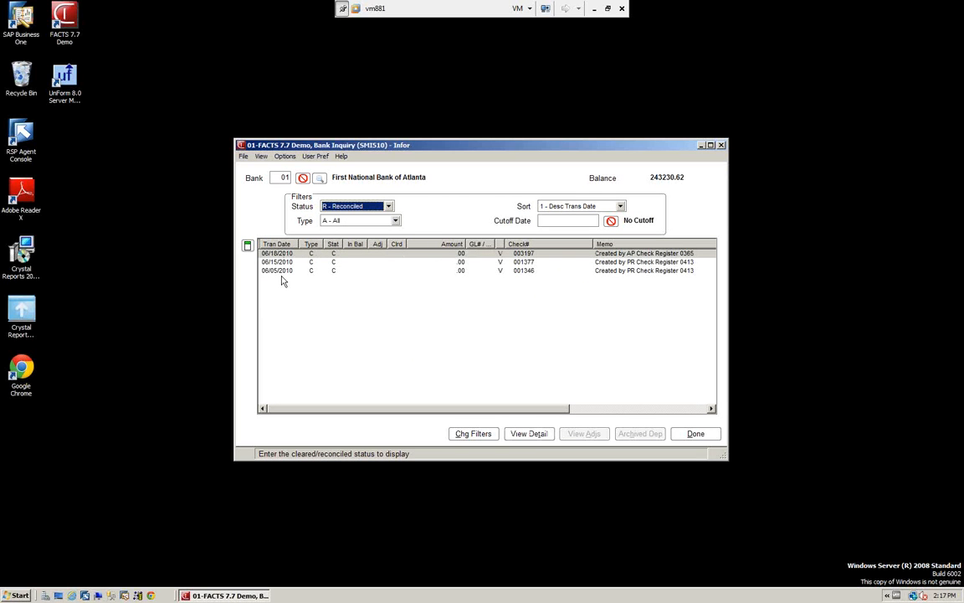
pyautogui.click(349, 205)
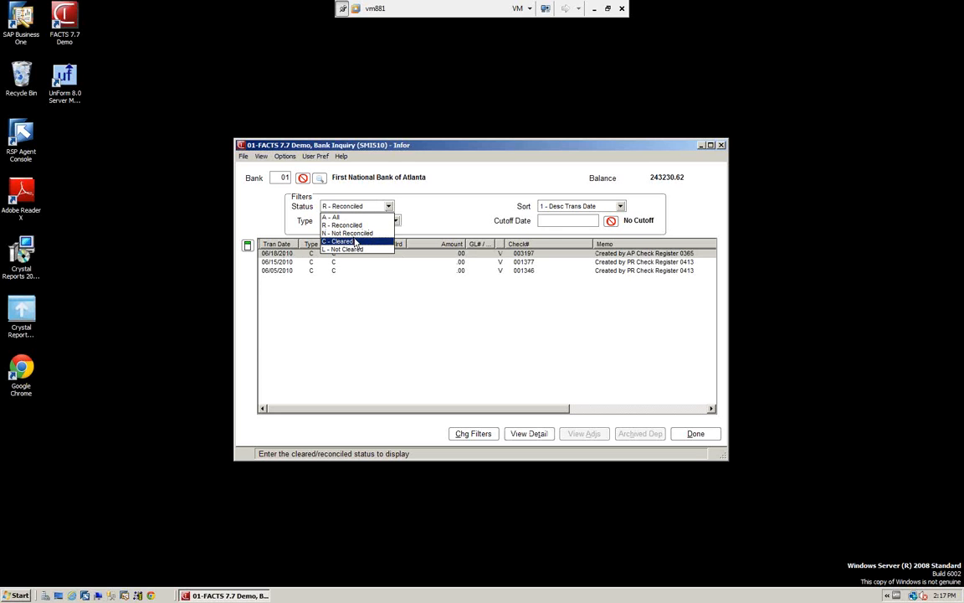
pyautogui.click(347, 233)
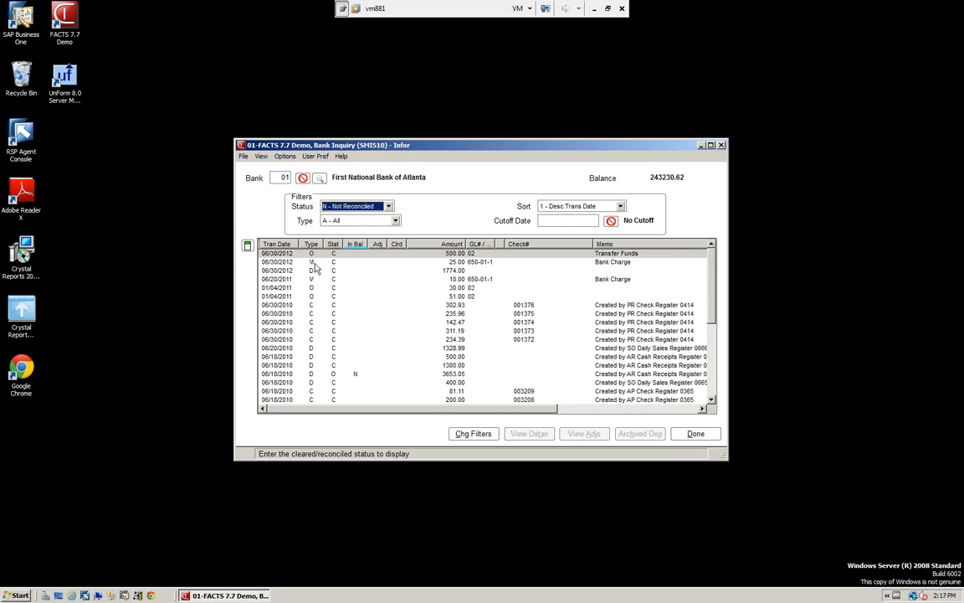
pyautogui.click(388, 207)
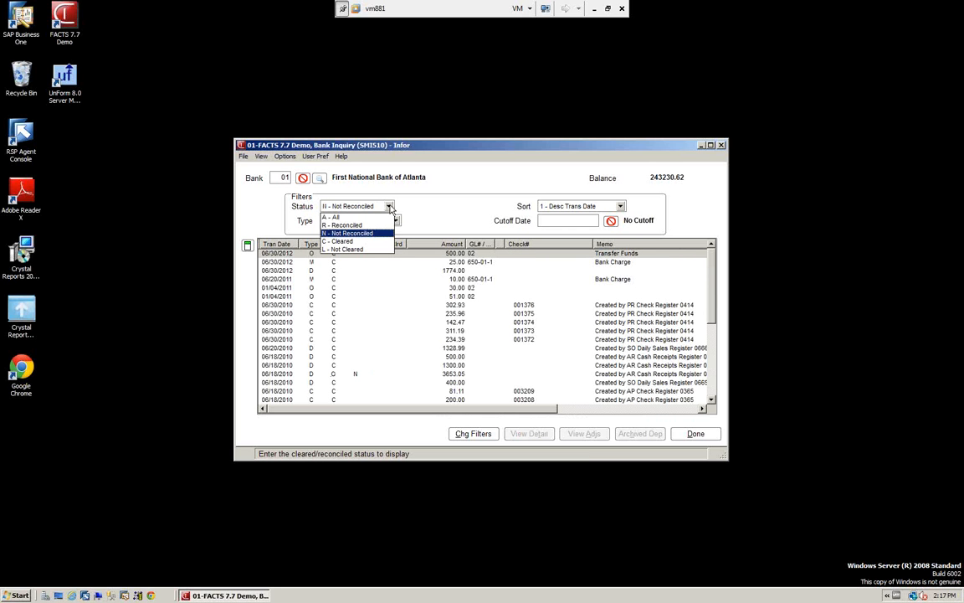
pyautogui.click(351, 241)
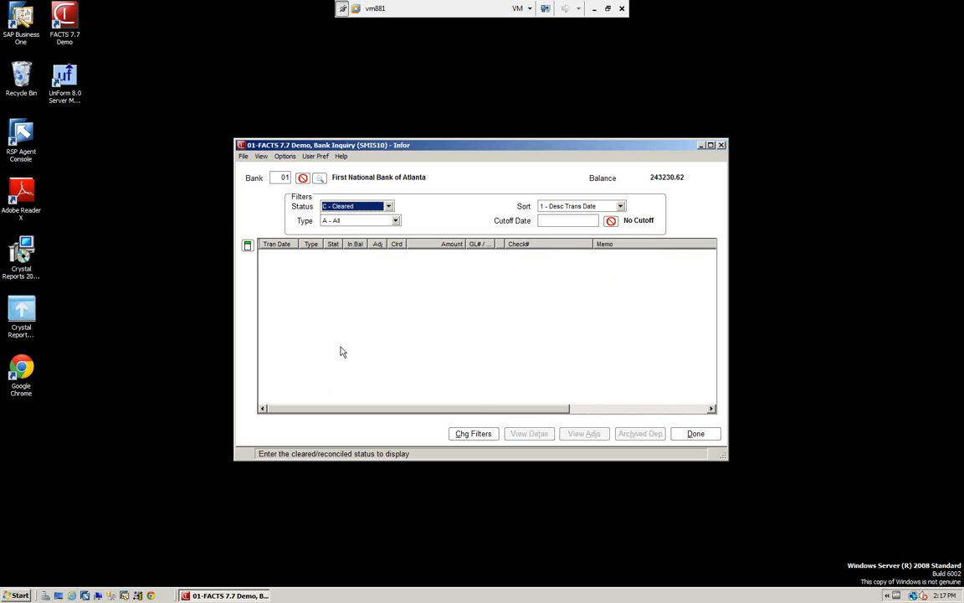
pyautogui.click(388, 206)
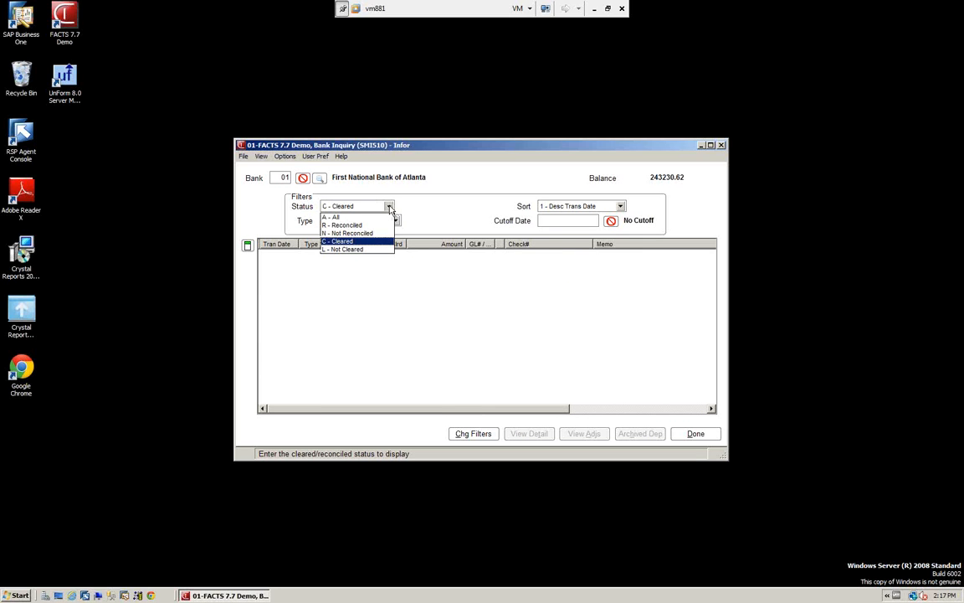
pyautogui.click(340, 249)
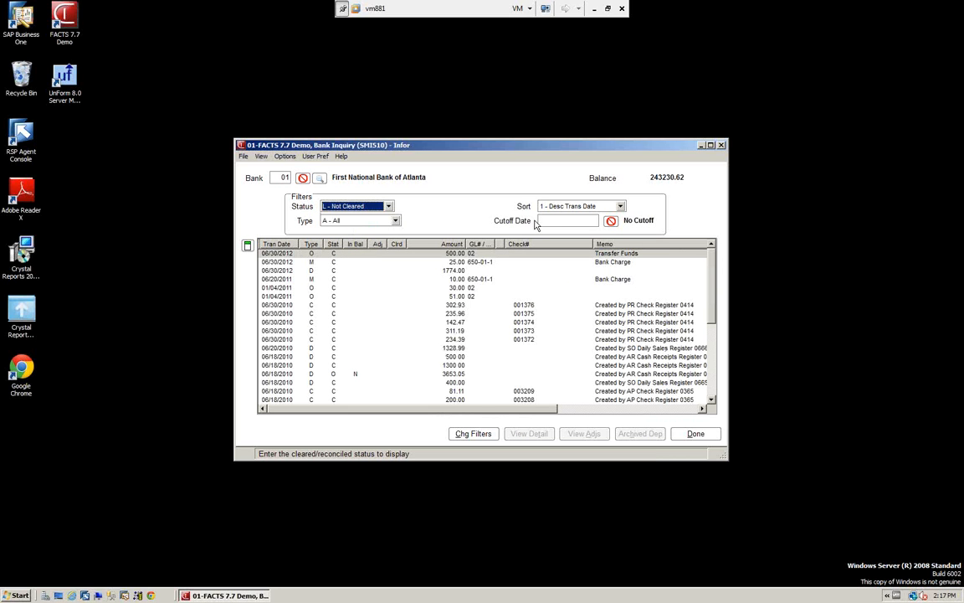
# Review the sort orders, transaction types, cutoff date and Change Filters options available in Bank Inquiry
pyautogui.click(621, 207)
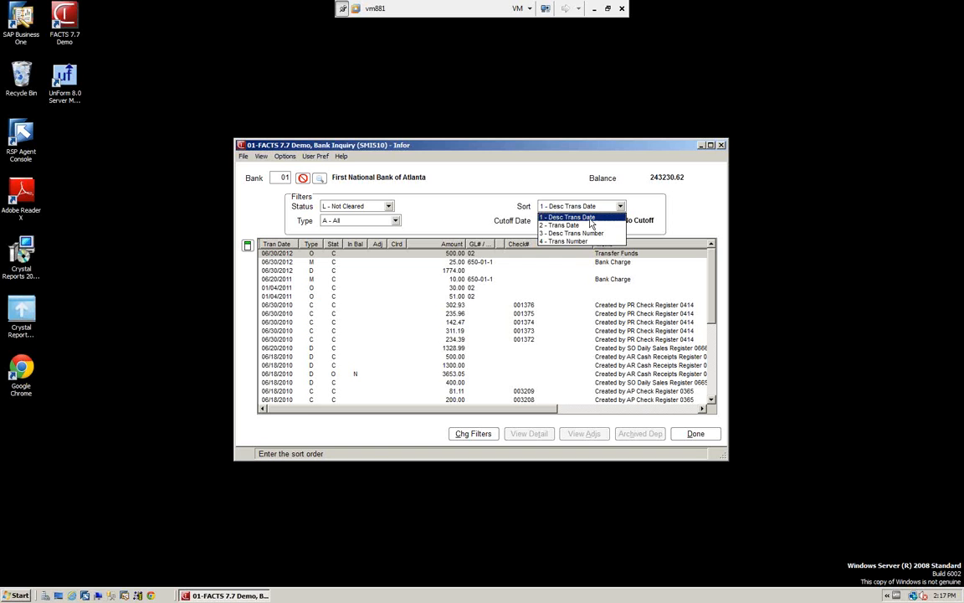
pyautogui.click(397, 221)
pyautogui.click(396, 221)
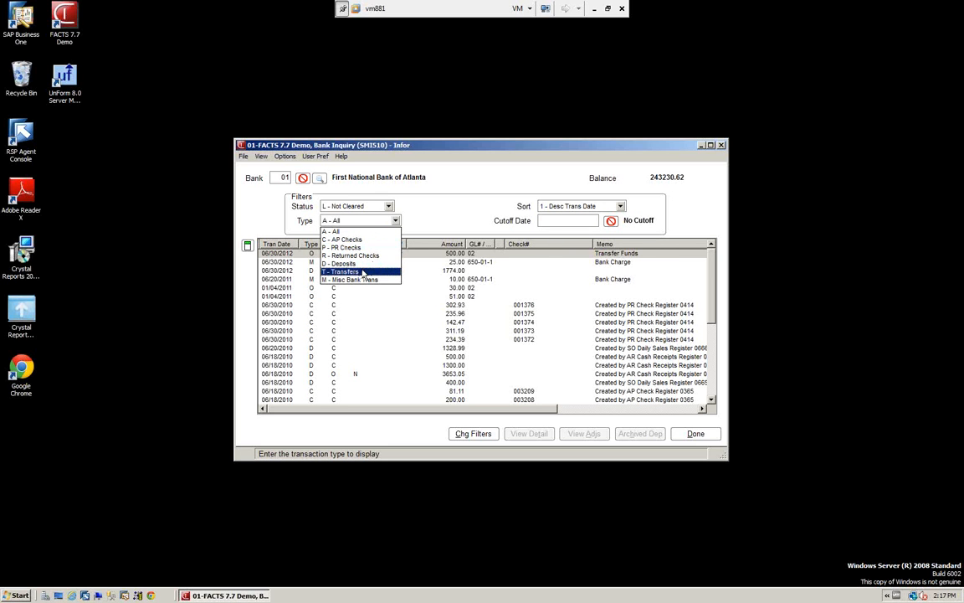
pyautogui.click(563, 221)
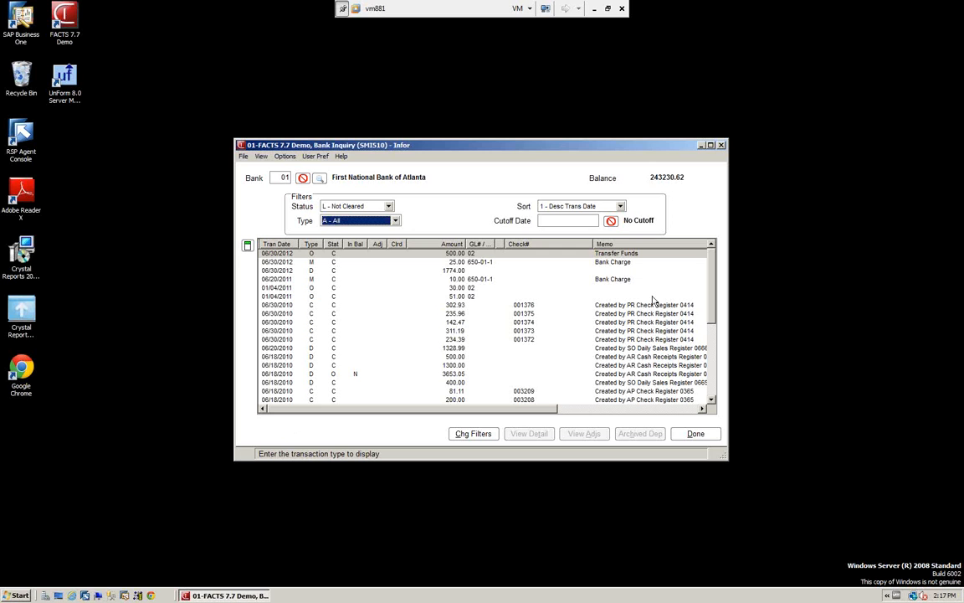
pyautogui.click(466, 434)
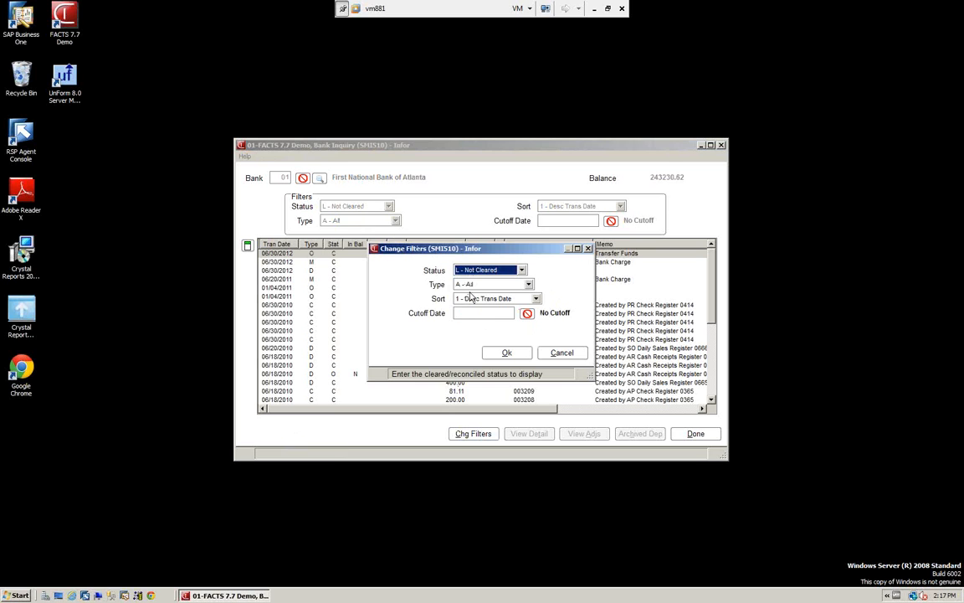
pyautogui.click(508, 354)
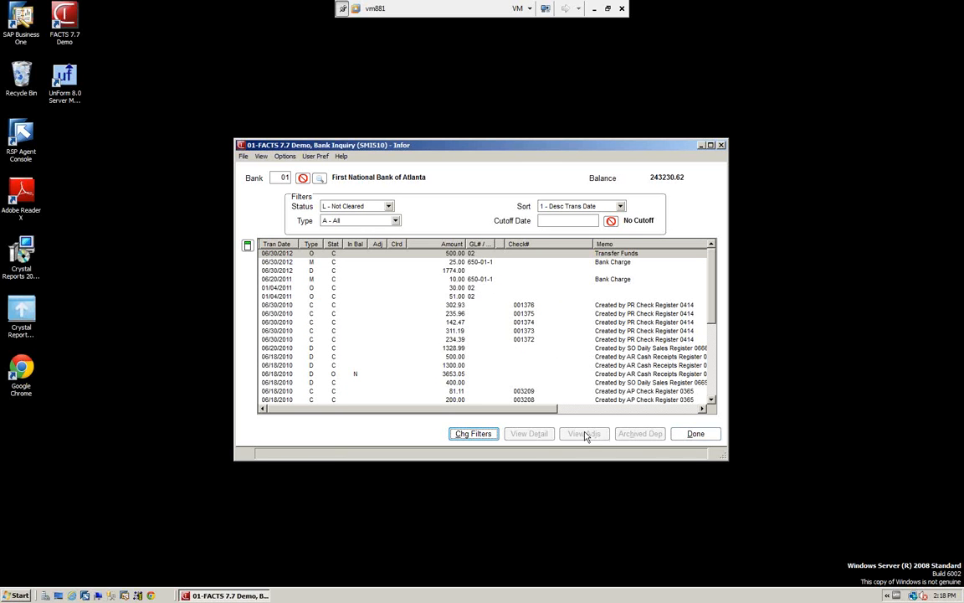
# Select the 06/20/2011 bank charge in the inquiry list and leave Bank Inquiry
pyautogui.click(269, 278)
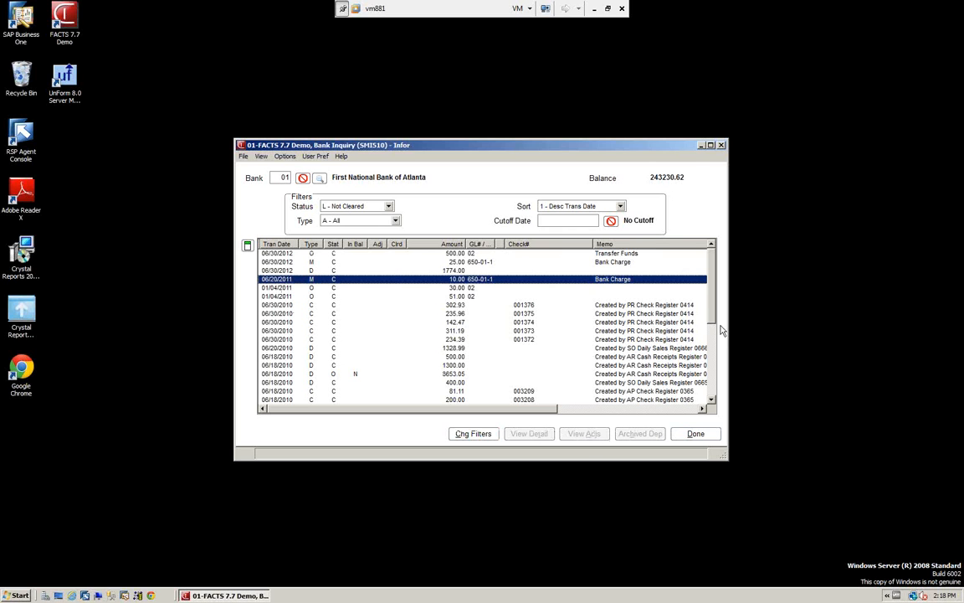
pyautogui.click(696, 434)
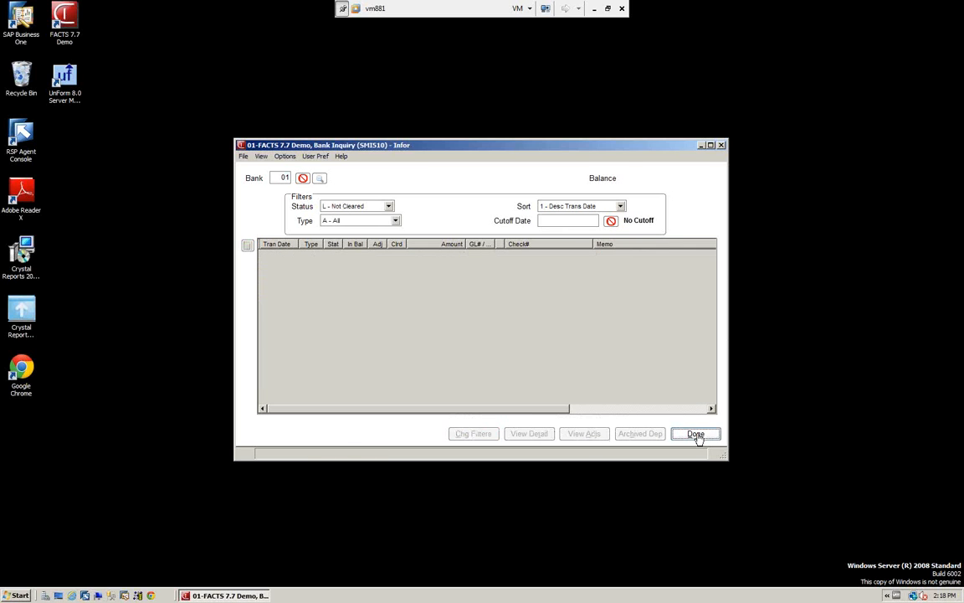
pyautogui.click(696, 435)
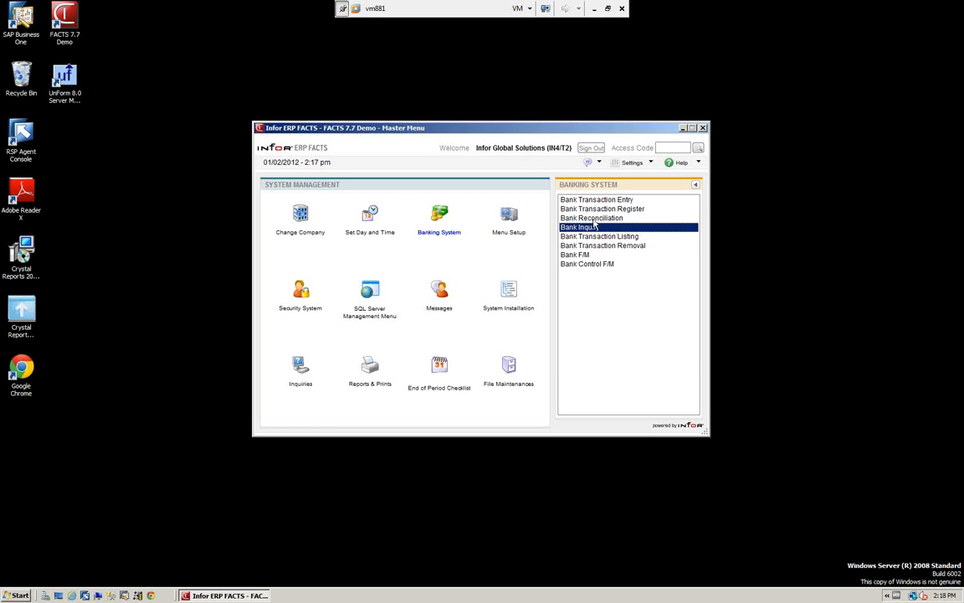
# Open Bank Reconciliation and load bank 01, First National Bank of Atlanta, through the bank search
pyautogui.press('Up')
pyautogui.press('Return')
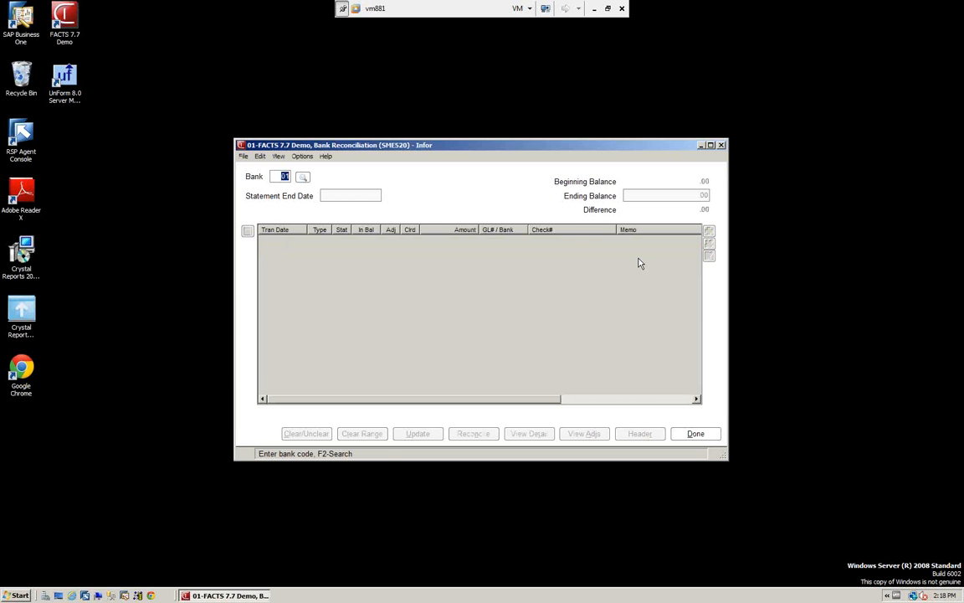
pyautogui.click(303, 178)
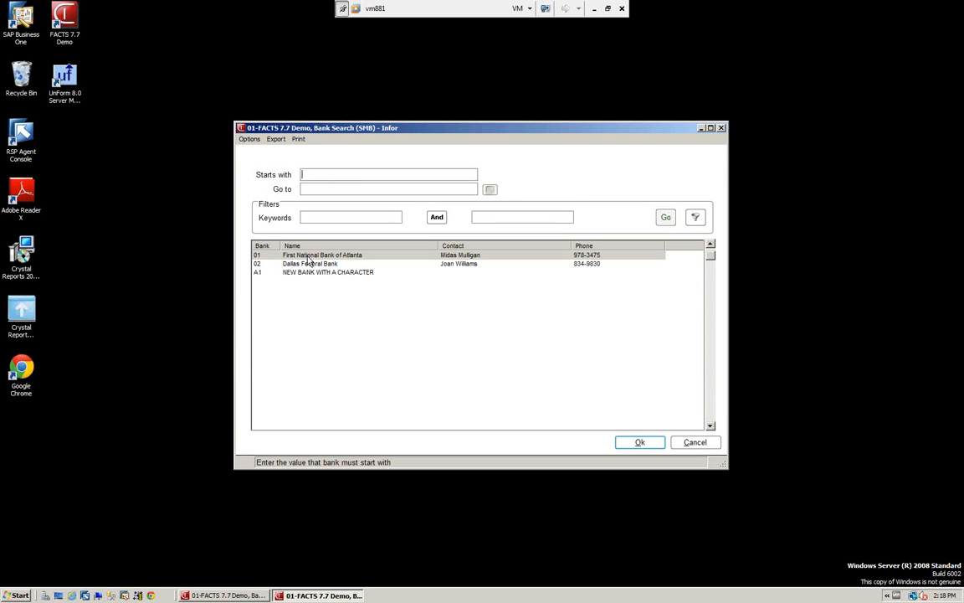
pyautogui.click(639, 442)
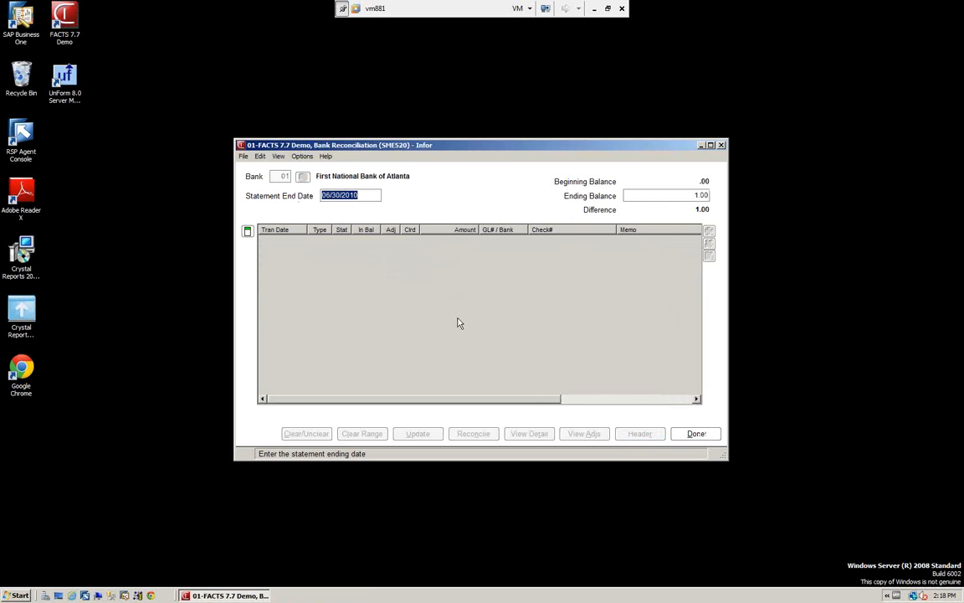
# Try to set the statement end date to 06/30/12
pyautogui.write('063012')
pyautogui.press('Return')
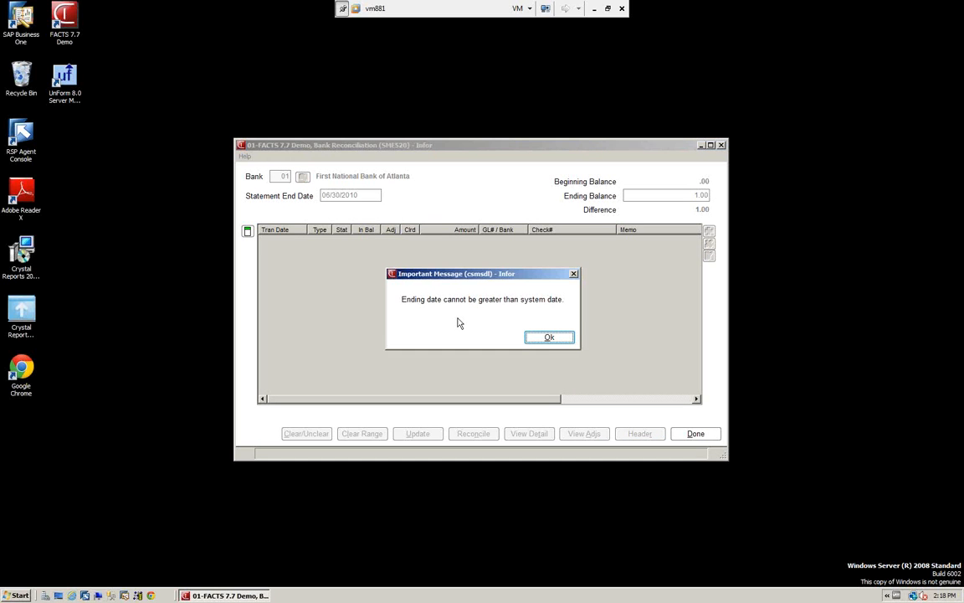
pyautogui.click(547, 338)
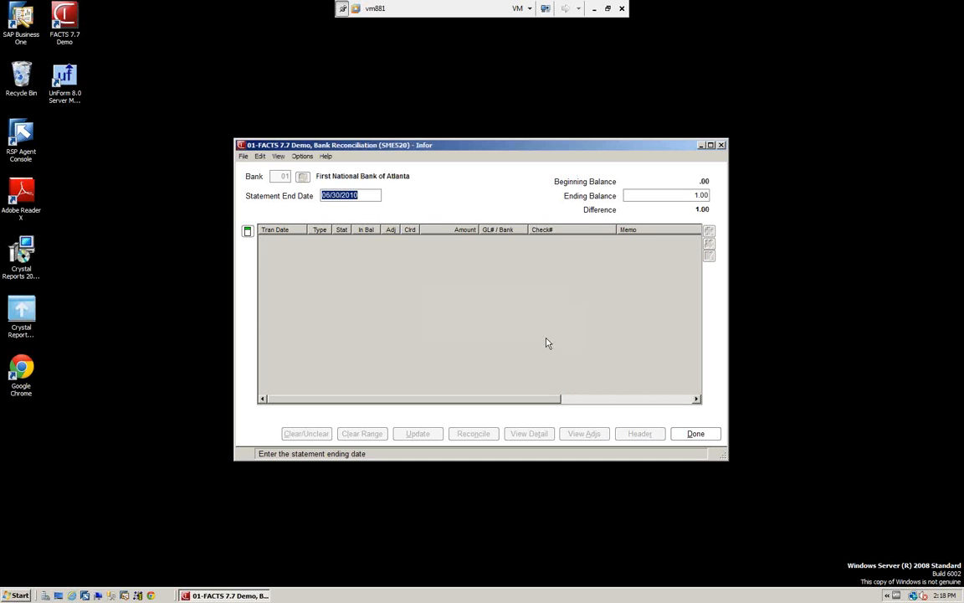
# Accept the 06/30/2010 statement end date and 1.00 ending balance, and sort the listed transactions by type with deposits first
pyautogui.press('Return')
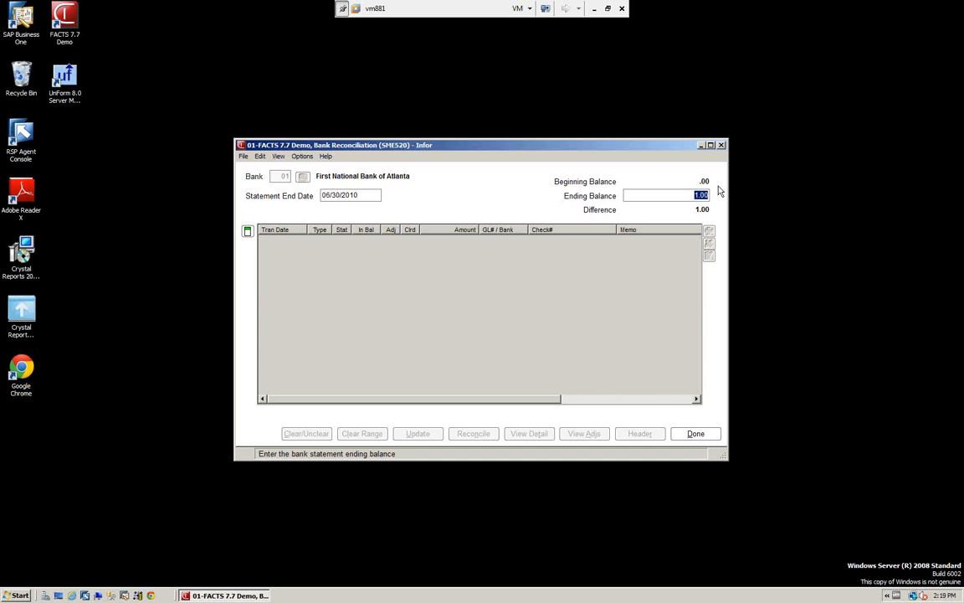
pyautogui.press('Return')
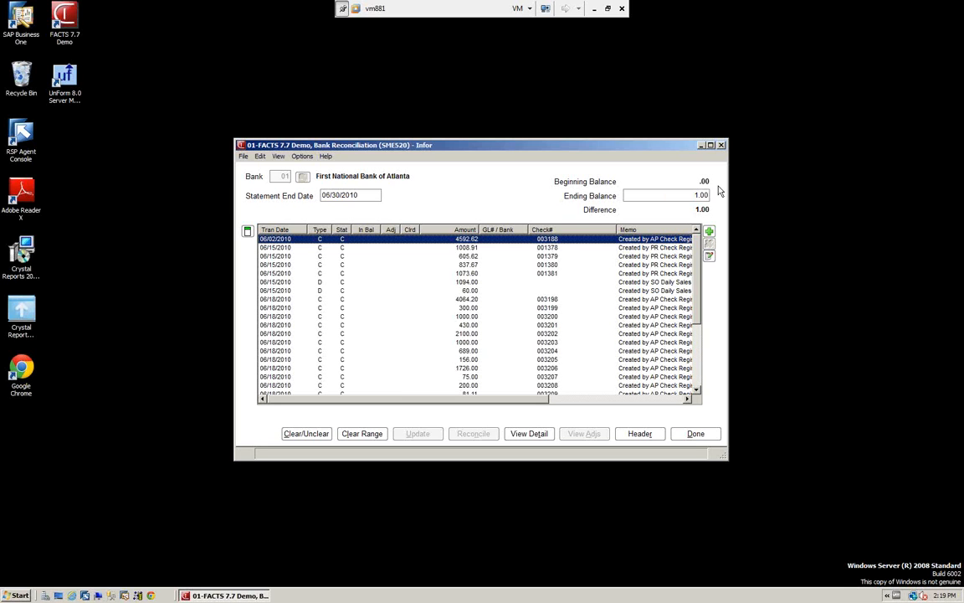
pyautogui.click(319, 231)
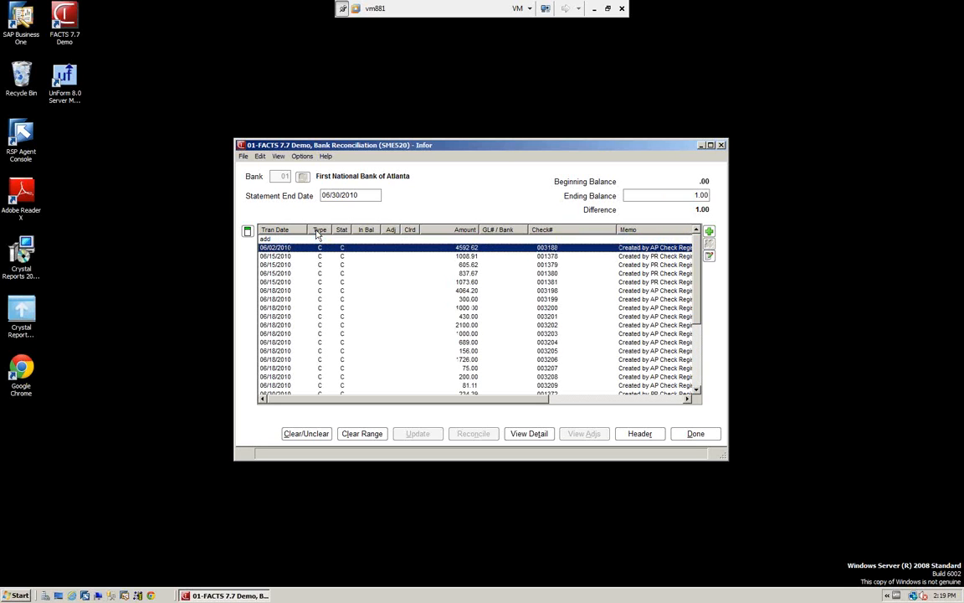
pyautogui.scroll(-4, 319, 300)
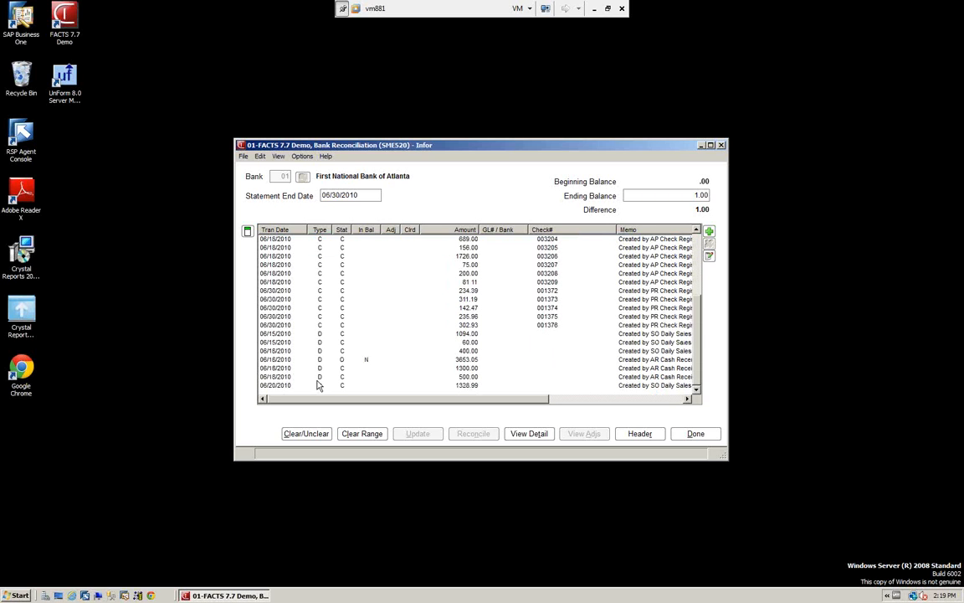
pyautogui.scroll(4, 318, 381)
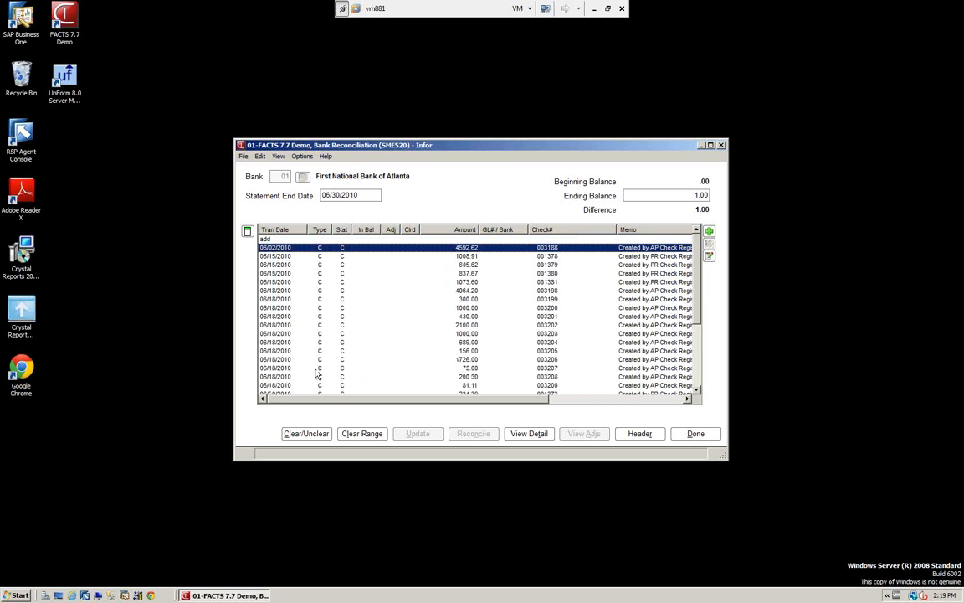
pyautogui.click(319, 231)
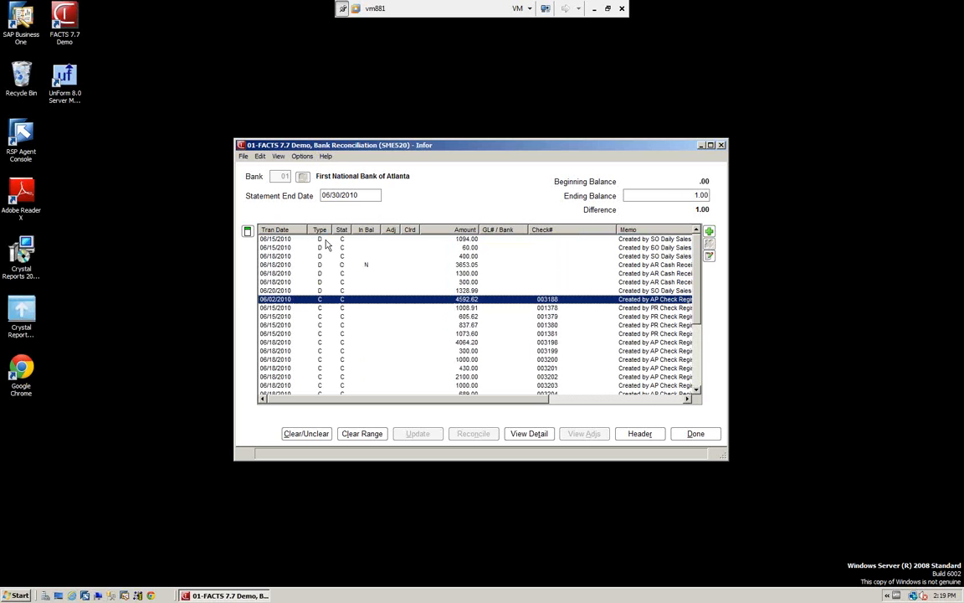
# Mark the 06/15/2010 deposits of 1094.00 and 60.00 and the 06/18/2010 deposit of 400.00 as cleared
pyautogui.click(281, 239)
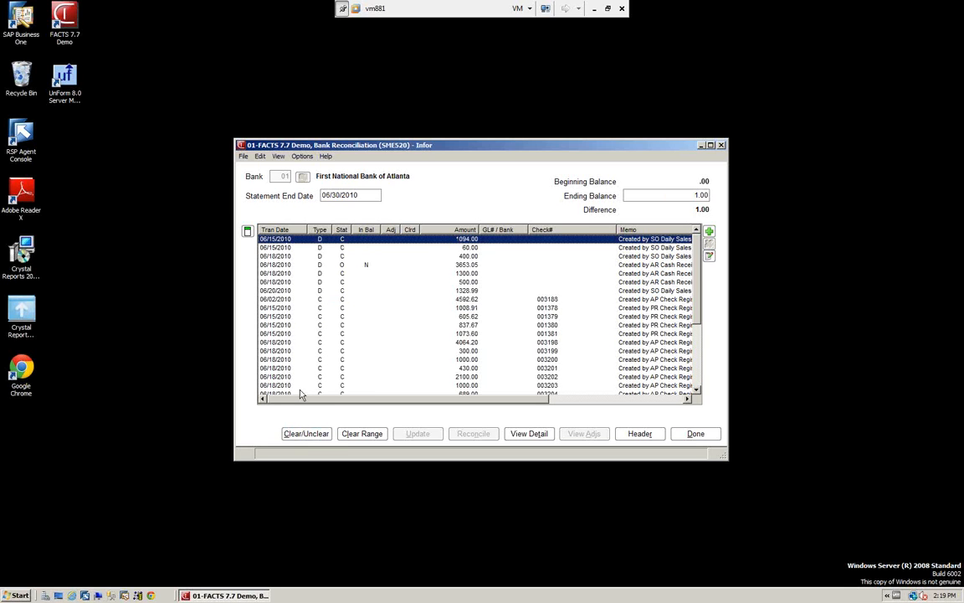
pyautogui.click(306, 434)
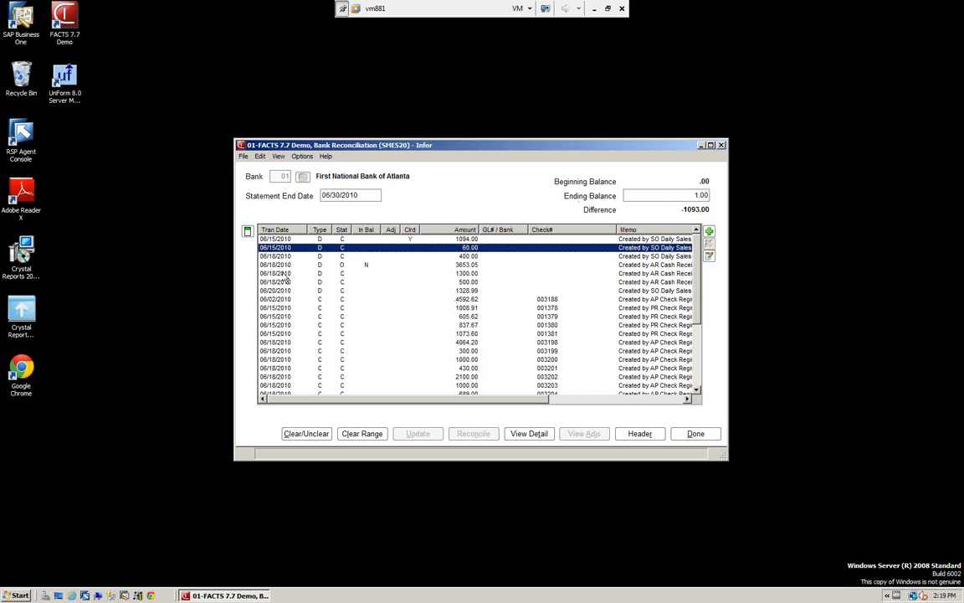
pyautogui.click(298, 436)
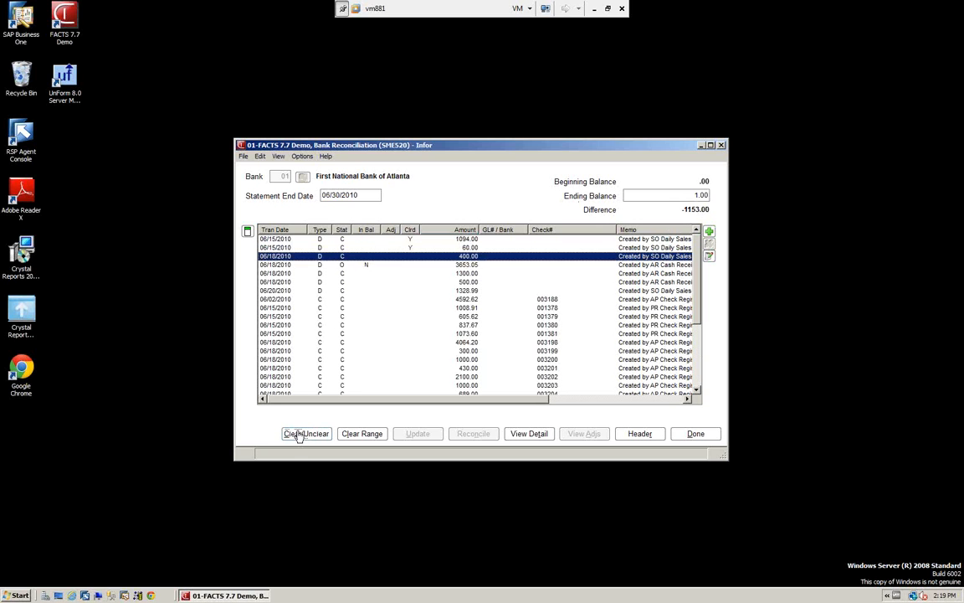
pyautogui.click(299, 436)
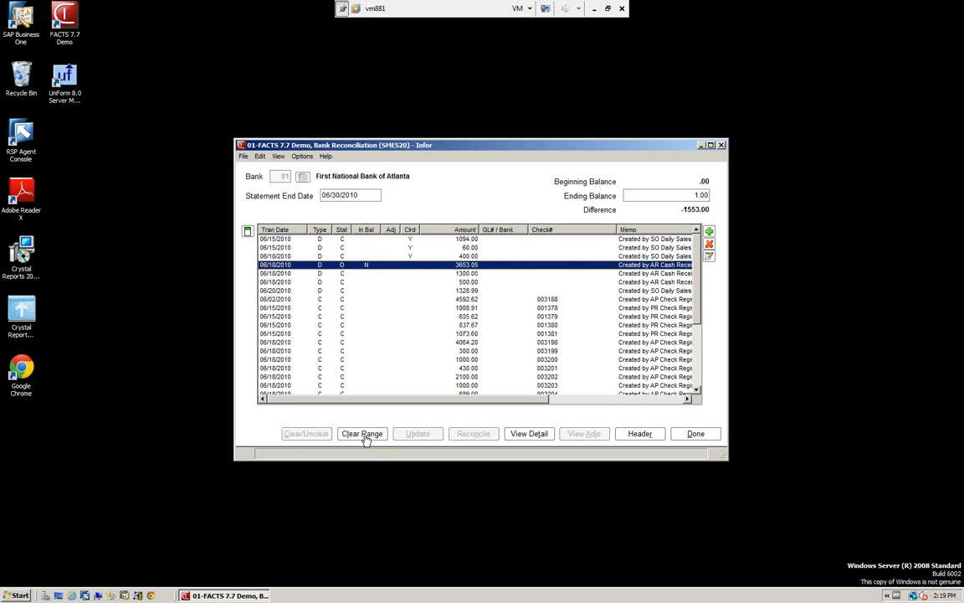
# Mark the 06/15/2010 payroll checks 001378 and 001379 as cleared
pyautogui.scroll(-3, 318, 316)
pyautogui.scroll(1, 326, 317)
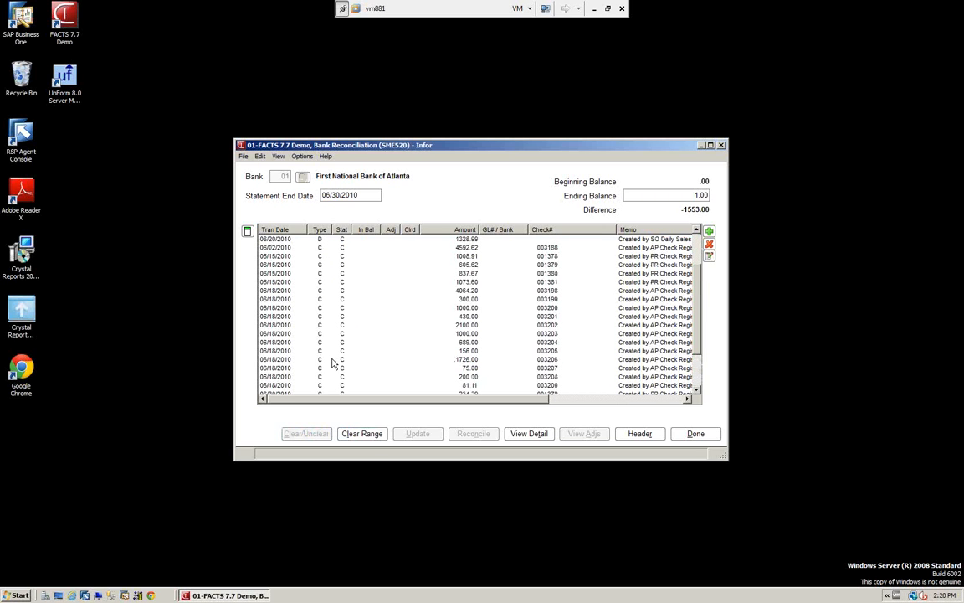
pyautogui.click(287, 255)
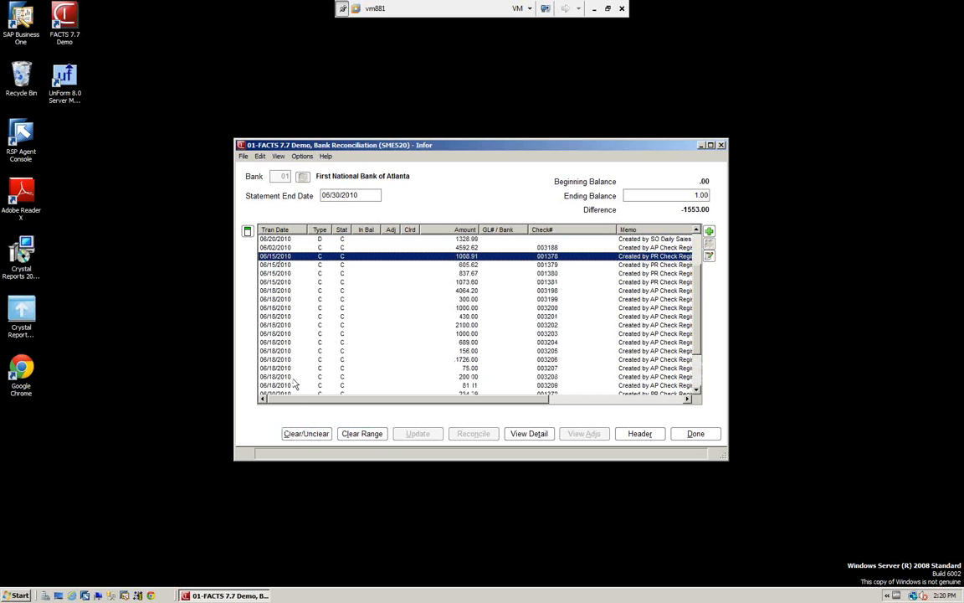
pyautogui.click(304, 436)
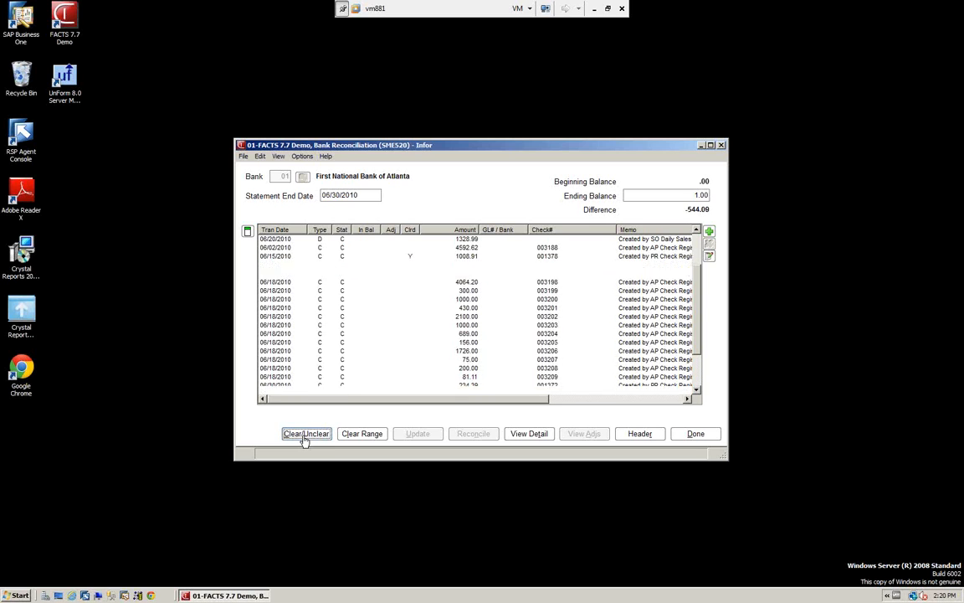
pyautogui.click(304, 434)
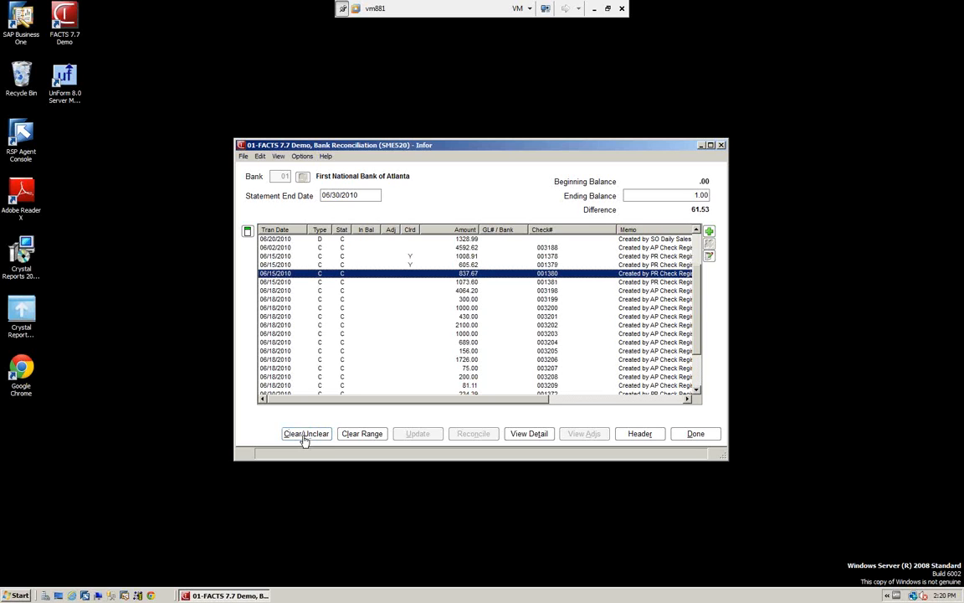
# View the Clear Check Range beginning and ending check options and close them without clearing a range
pyautogui.click(355, 437)
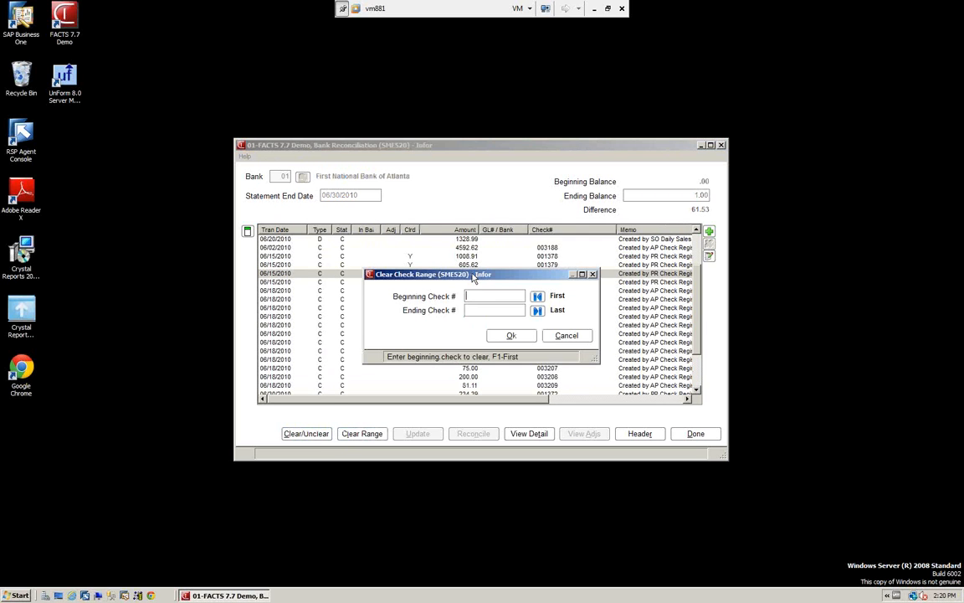
pyautogui.moveTo(474, 274); pyautogui.dragTo(577, 214)
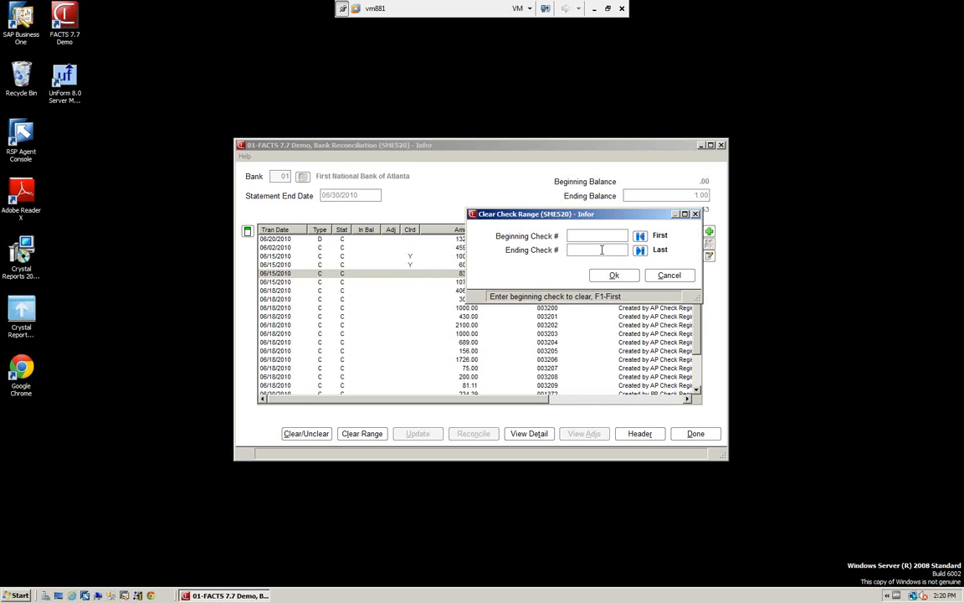
pyautogui.click(682, 278)
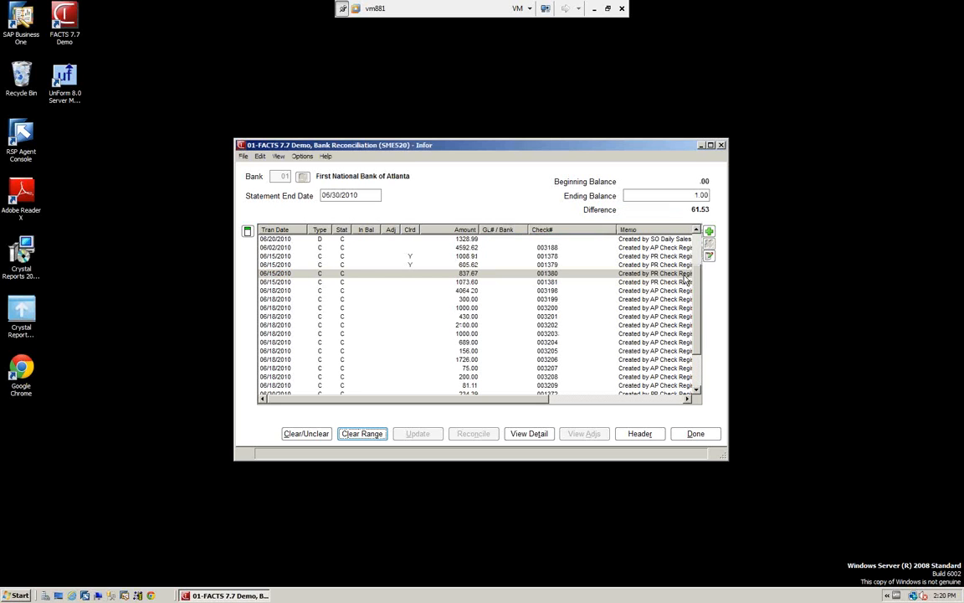
# Remove the cleared mark from check 001378 and keep that check selected
pyautogui.click(284, 282)
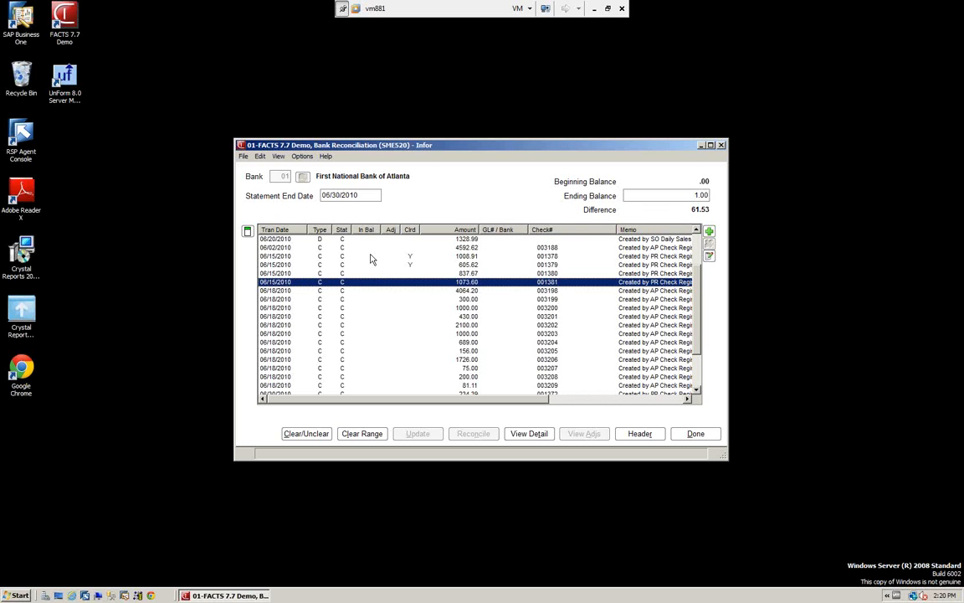
pyautogui.scroll(2, 406, 260)
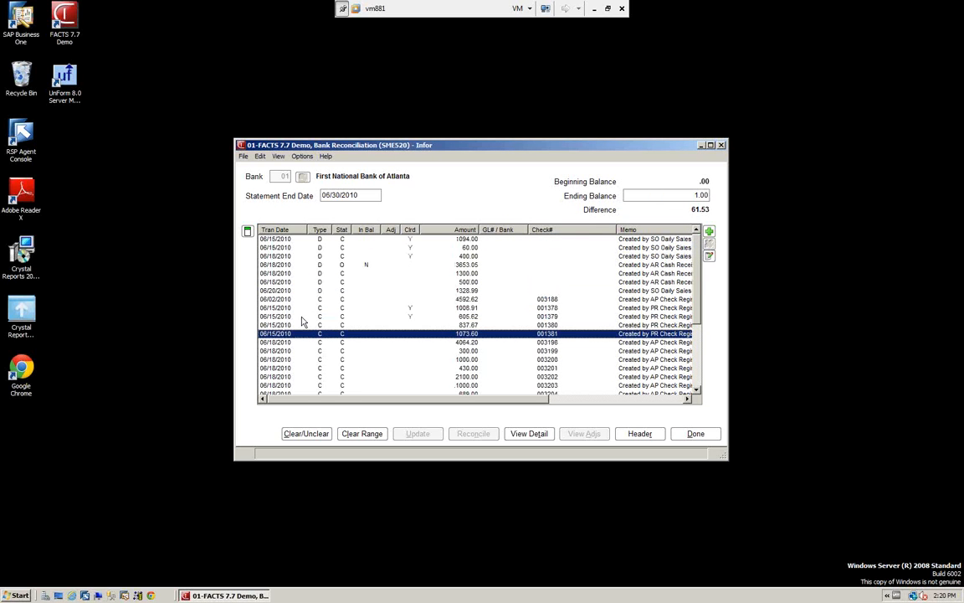
pyautogui.click(273, 308)
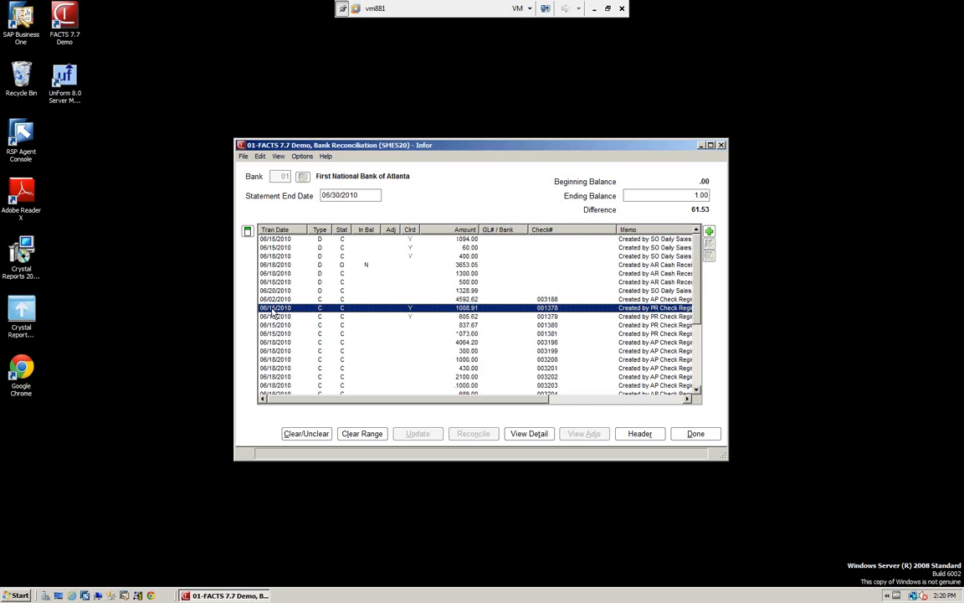
pyautogui.click(312, 436)
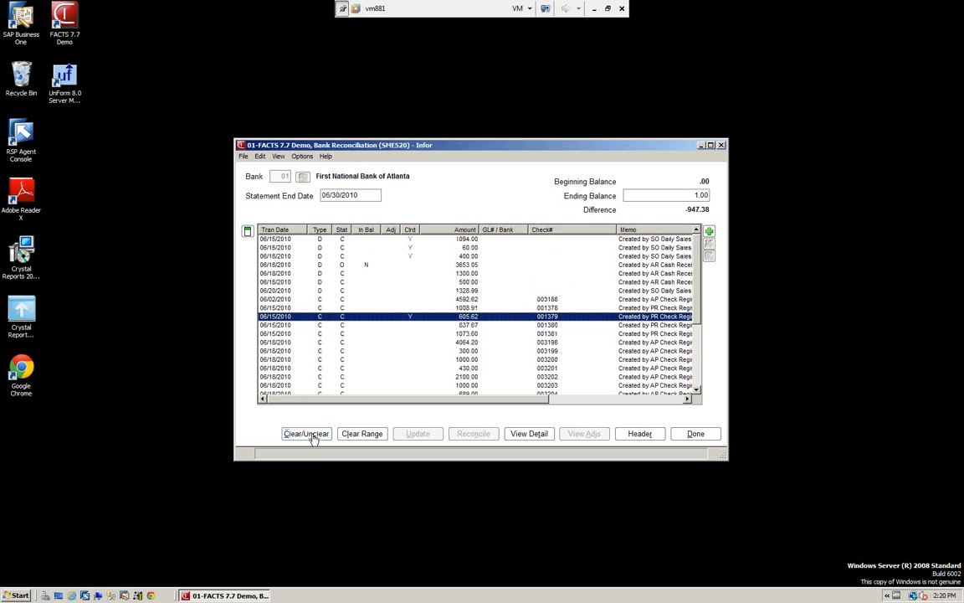
pyautogui.click(282, 308)
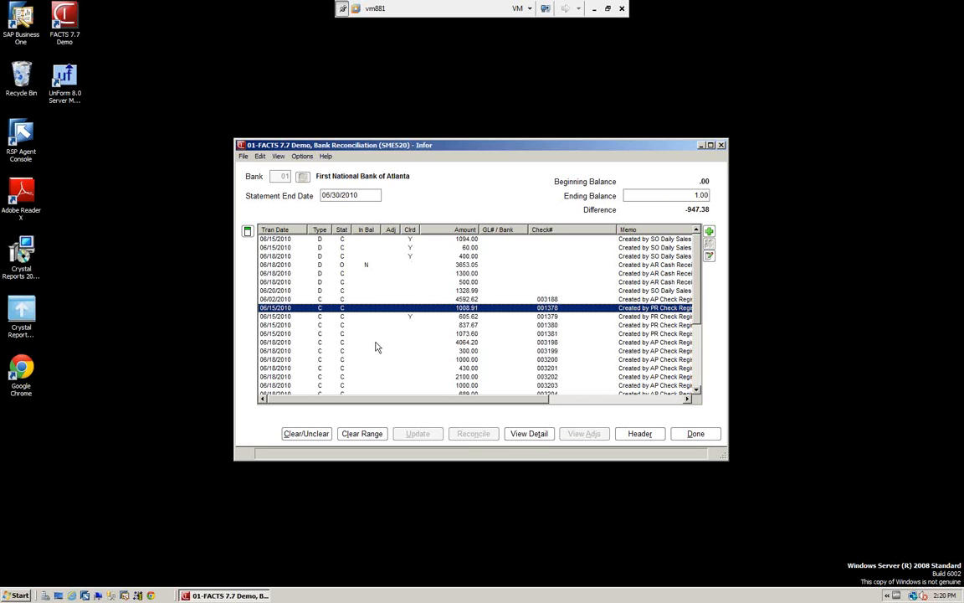
# View the detail of the 06/15/2010 deposit of 1094.00 and close it
pyautogui.click(264, 241)
pyautogui.click(530, 434)
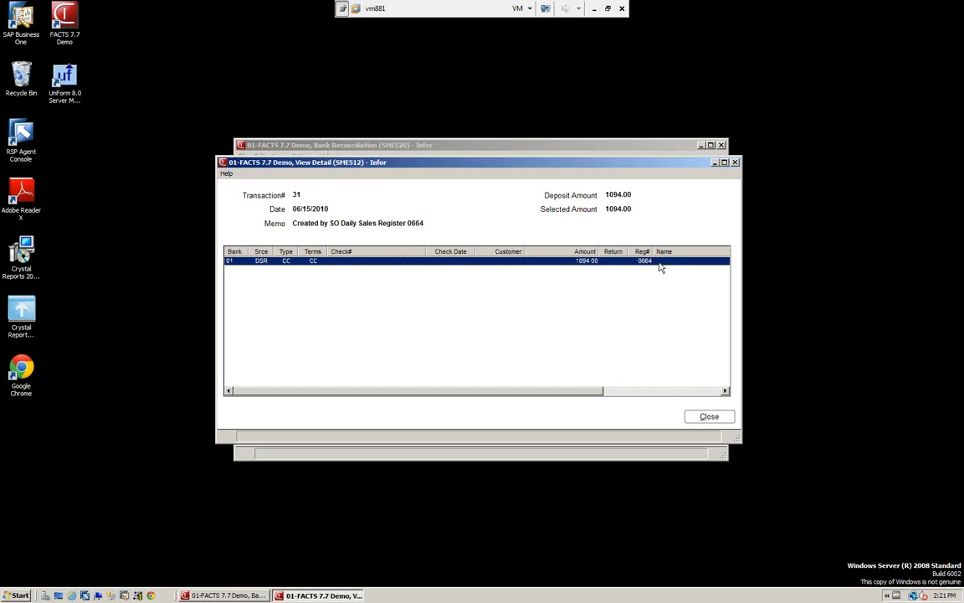
pyautogui.click(709, 416)
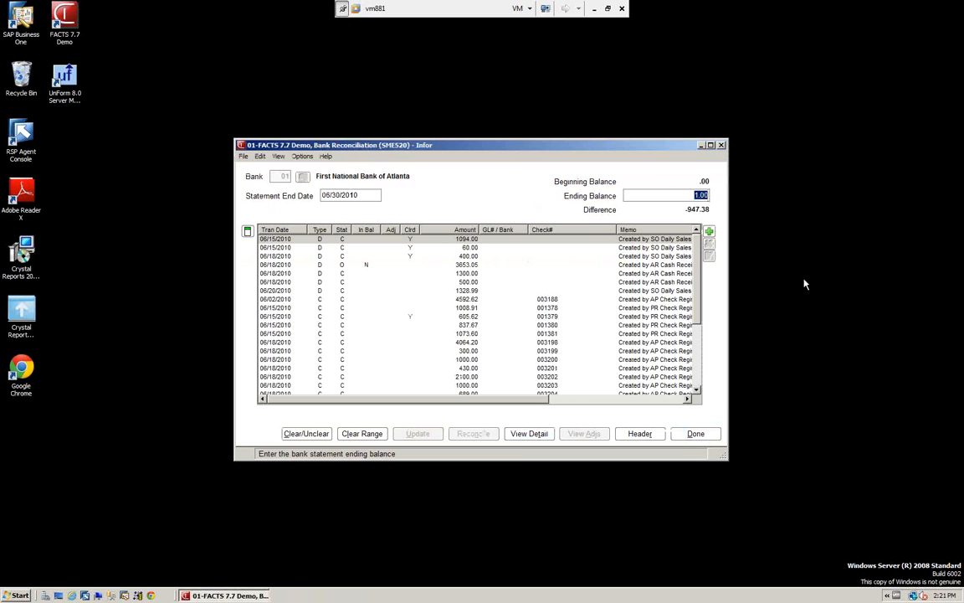
# Set the statement ending balance to 948.38, reconcile the cleared transactions with continuation approved, and close Bank Reconciliation
pyautogui.write('948.38')
pyautogui.press('Return')
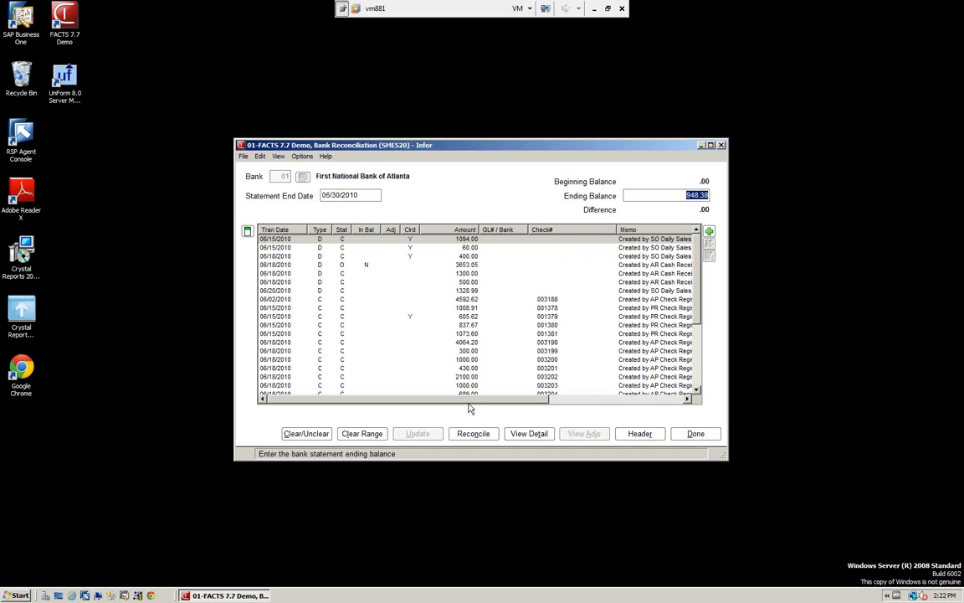
pyautogui.click(474, 434)
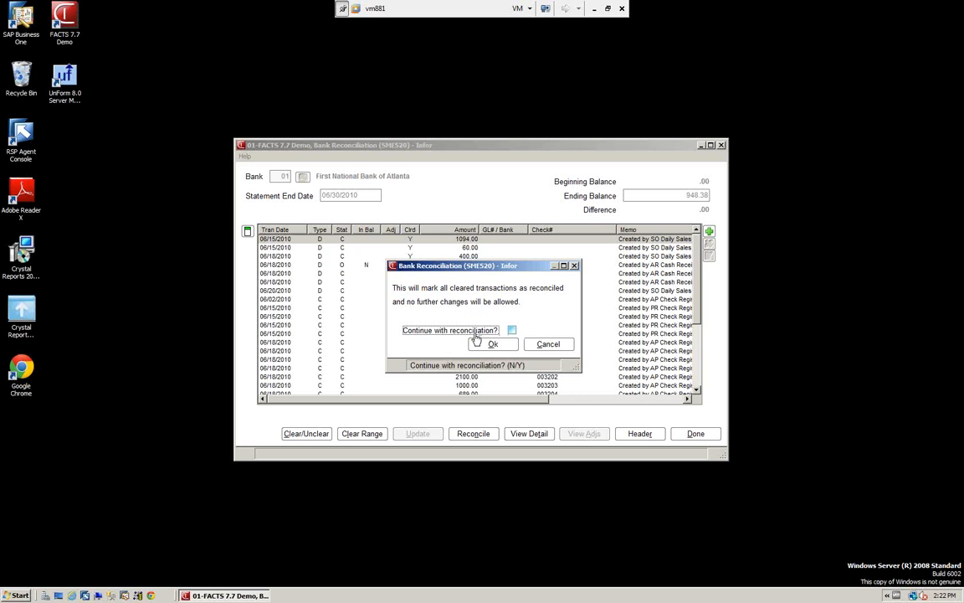
pyautogui.click(511, 331)
pyautogui.click(499, 346)
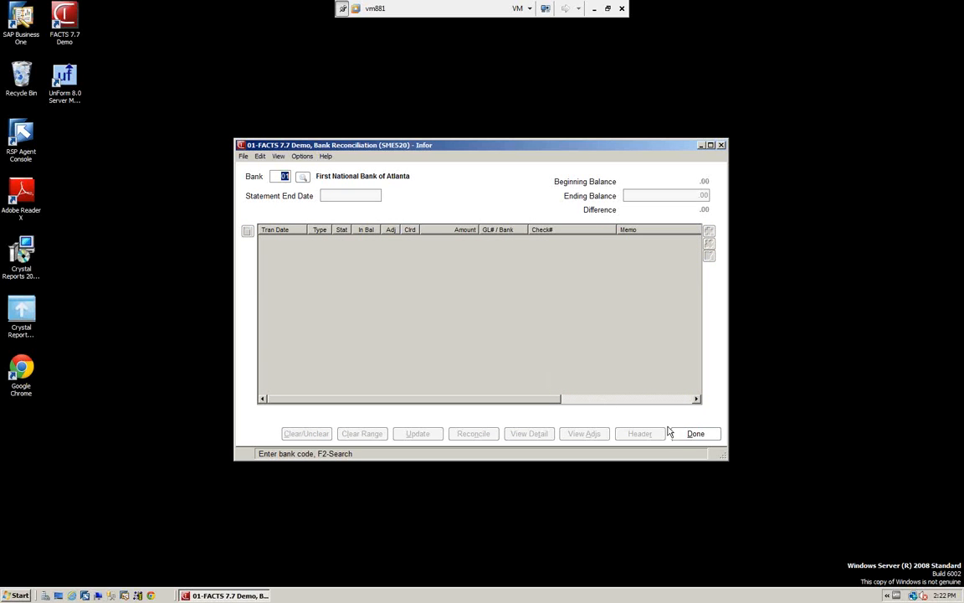
pyautogui.click(695, 434)
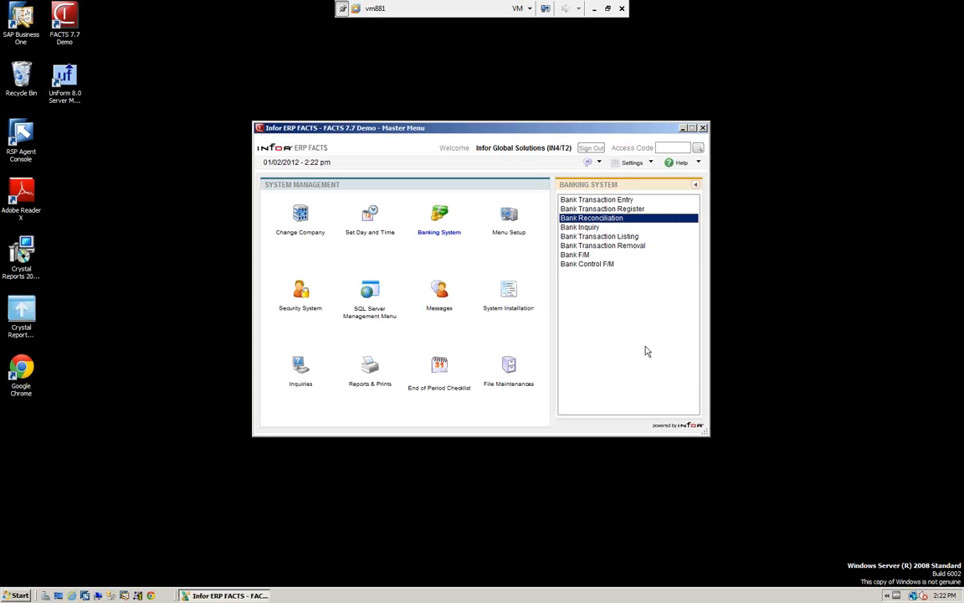
# Check the last statement end date and ending balance in the reconciliation settings of bank 01 in Bank F/M, leaving the record unchanged
pyautogui.click(576, 255)
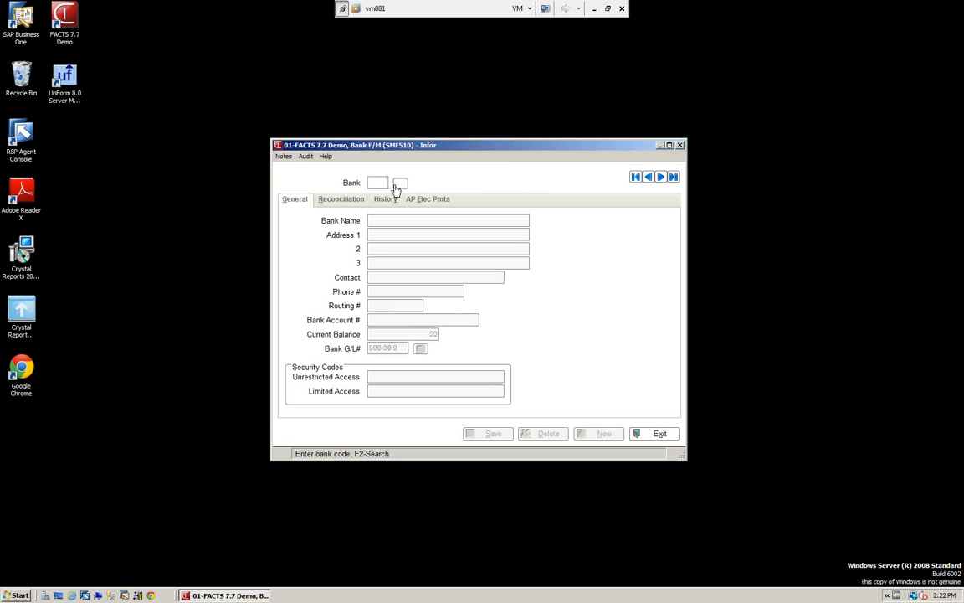
pyautogui.write('01')
pyautogui.press('Return')
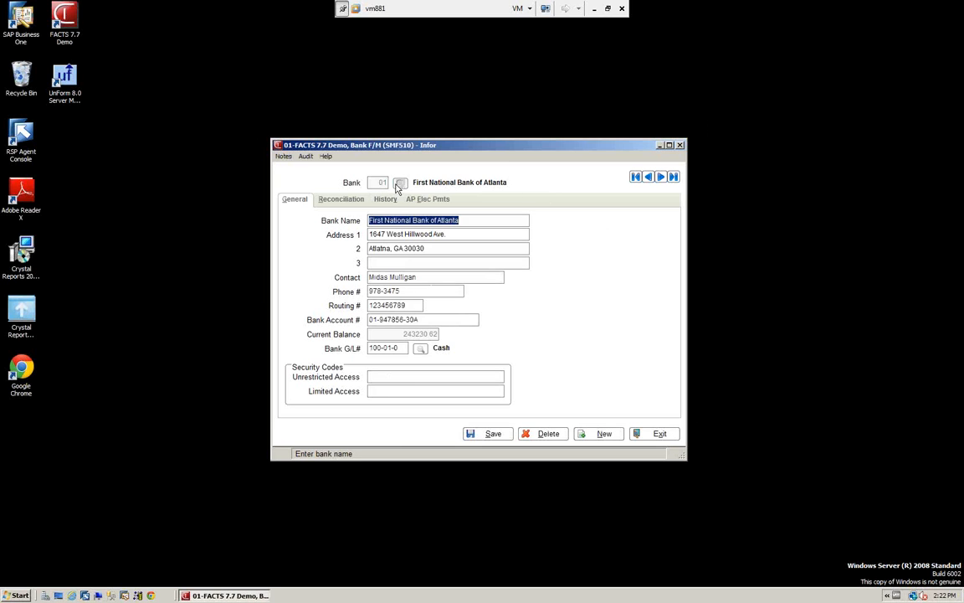
pyautogui.click(338, 201)
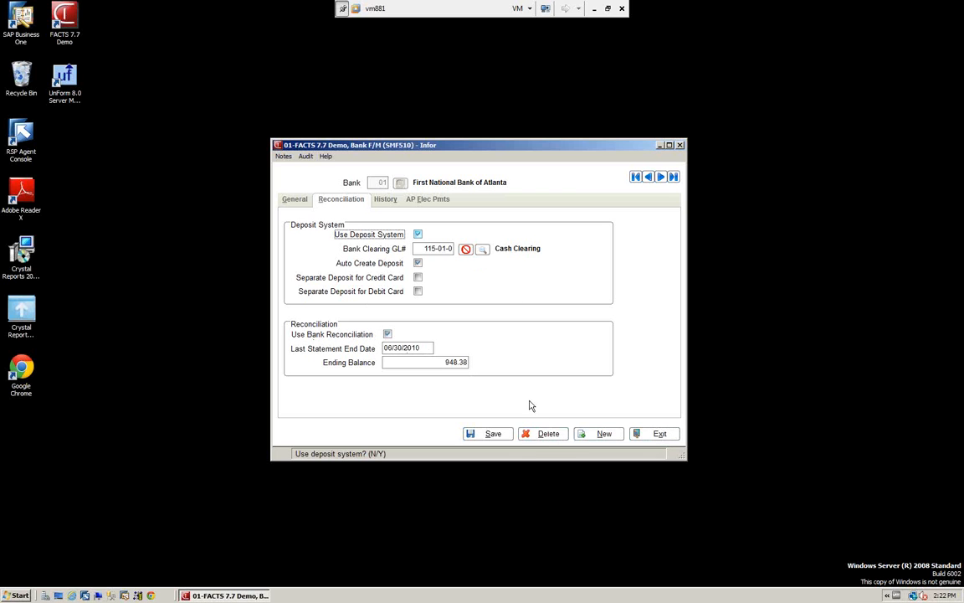
pyautogui.click(657, 433)
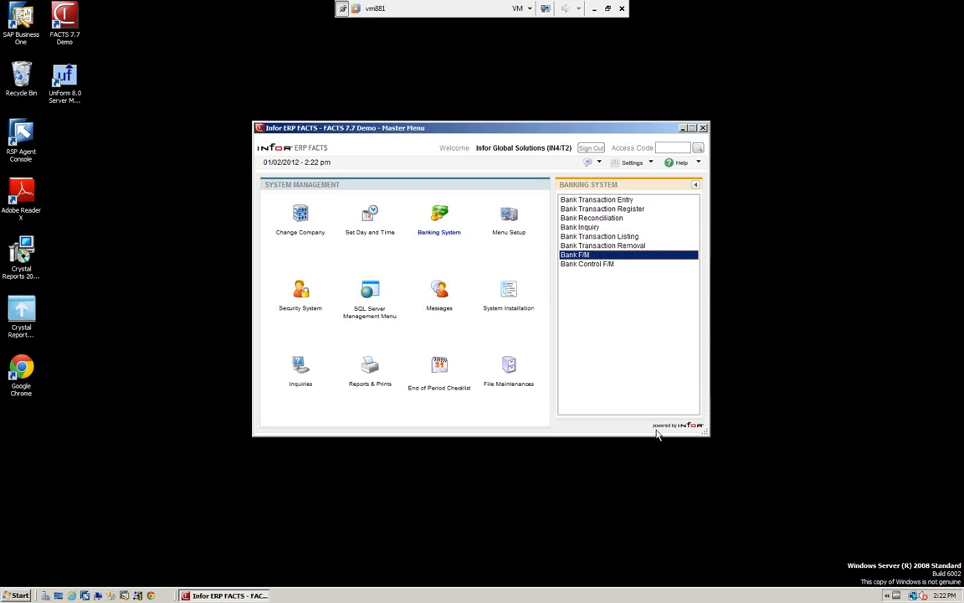
# Load the Bank Reconciliation for bank 01 with statement end date 07/31/2010, review its beginning balance and transactions, and close it
pyautogui.click(584, 218)
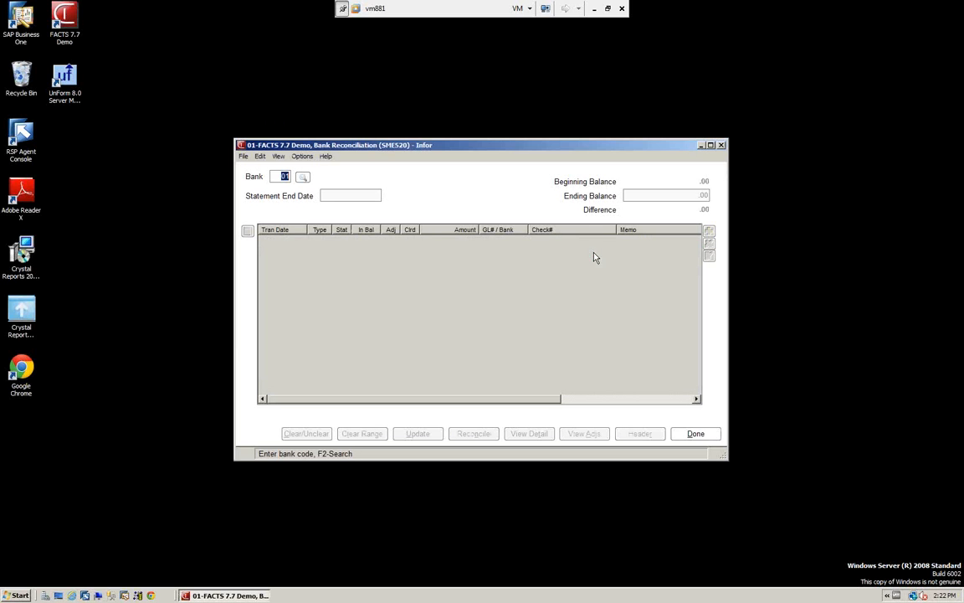
pyautogui.press('Return')
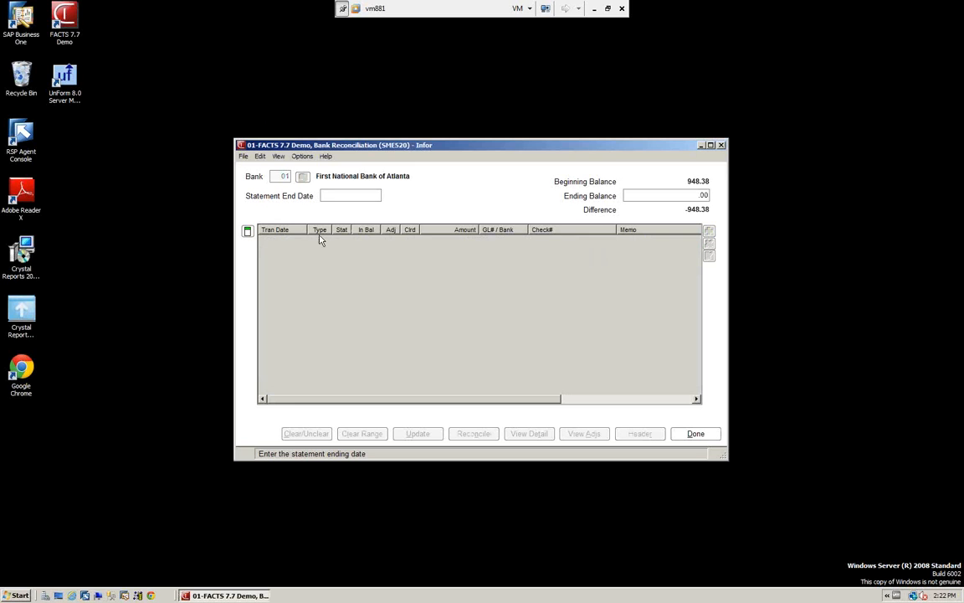
pyautogui.write('07/')
pyautogui.write('31/20')
pyautogui.write('10')
pyautogui.press('Tab')
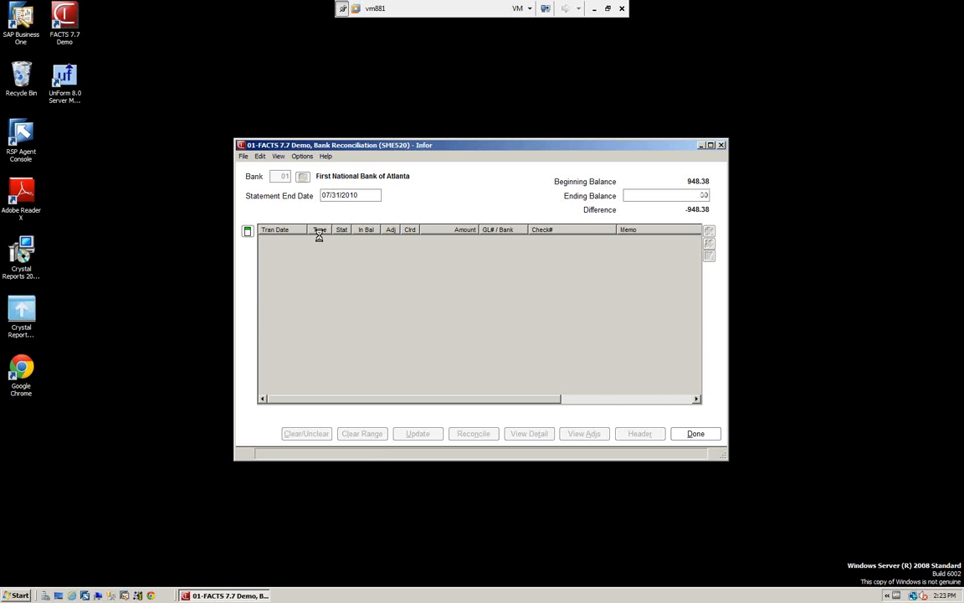
pyautogui.press('Tab')
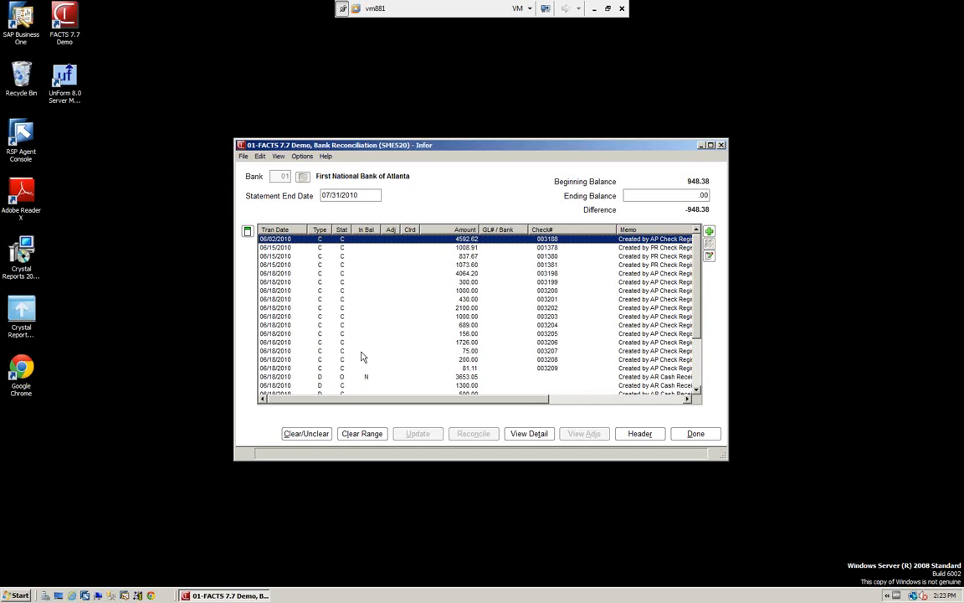
pyautogui.click(695, 434)
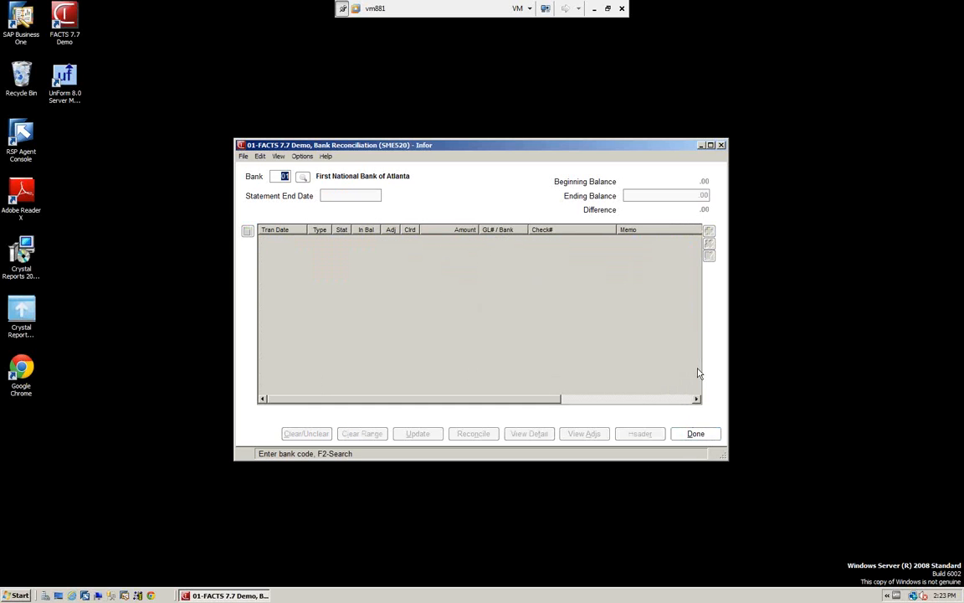
pyautogui.click(242, 156)
pyautogui.click(252, 167)
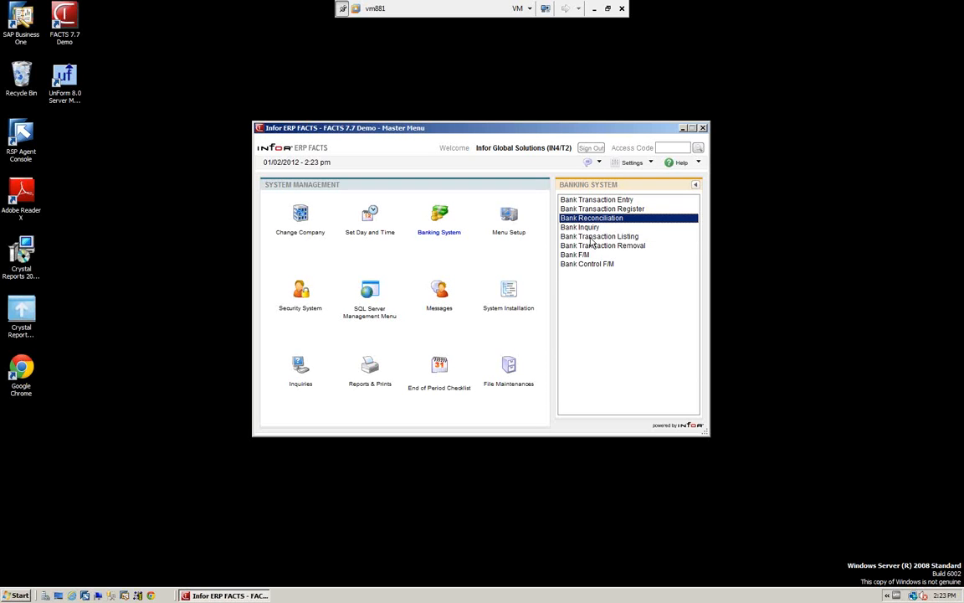
# Set up a Bank Transaction Listing for bank 01 in Date order with the status R - Reconciled
pyautogui.click(587, 237)
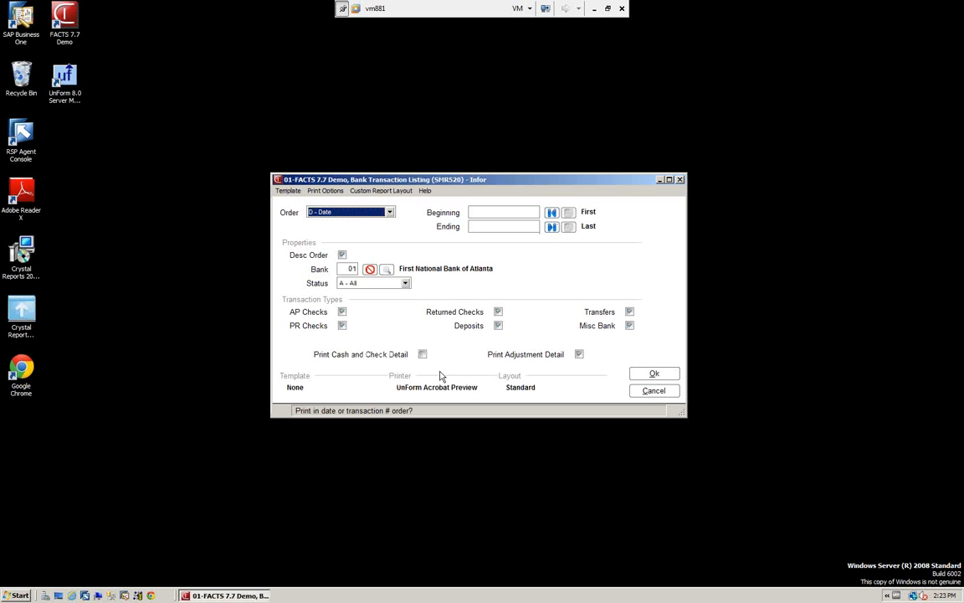
pyautogui.click(390, 211)
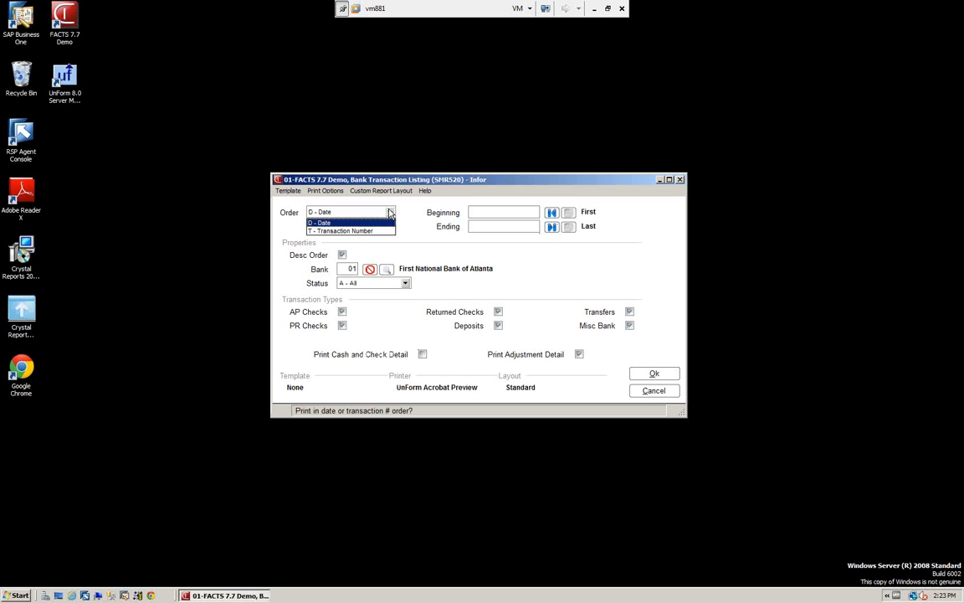
pyautogui.click(339, 219)
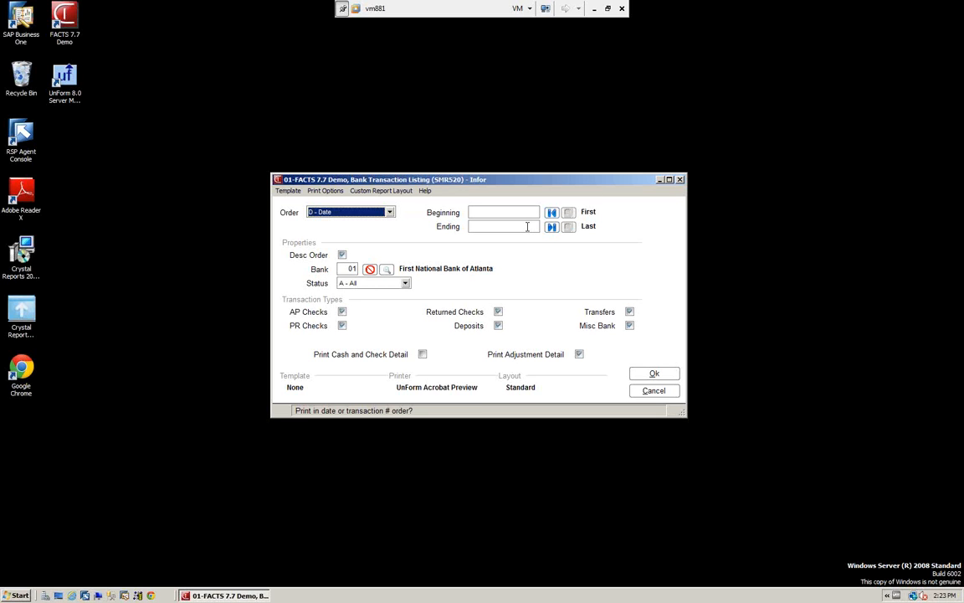
pyautogui.click(405, 283)
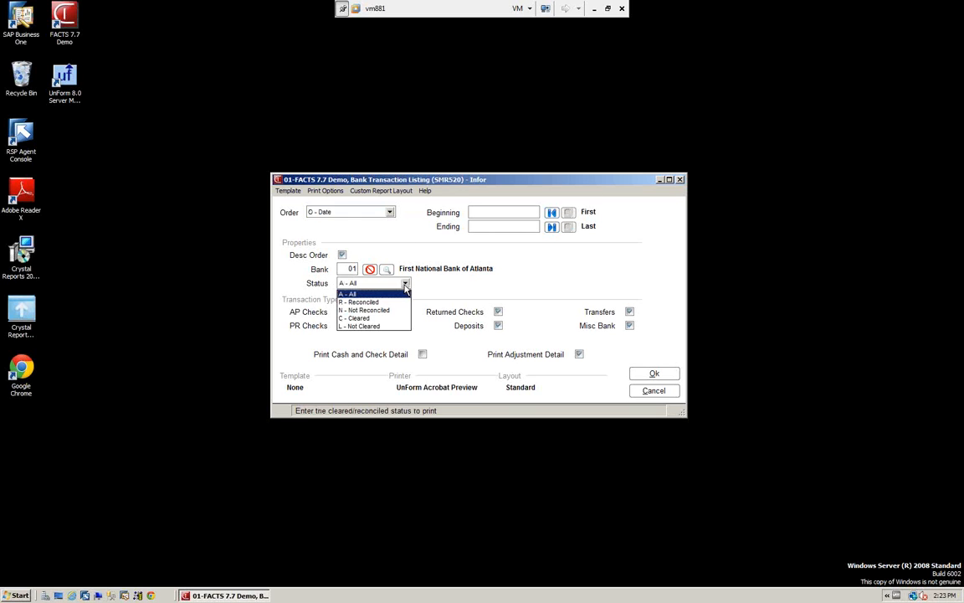
pyautogui.click(358, 301)
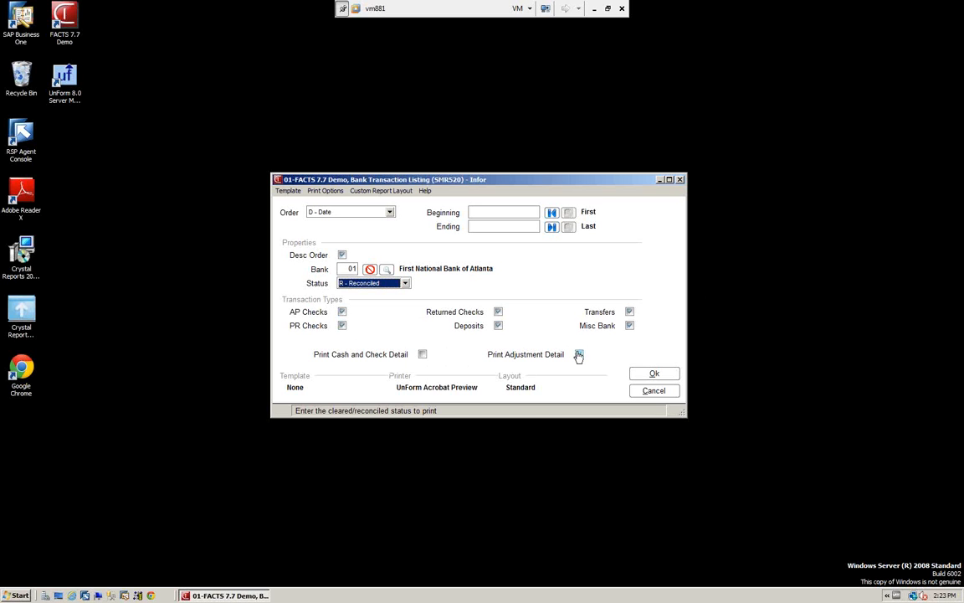
# Change the listing's printer in the print options to 0, Print to file
pyautogui.click(324, 191)
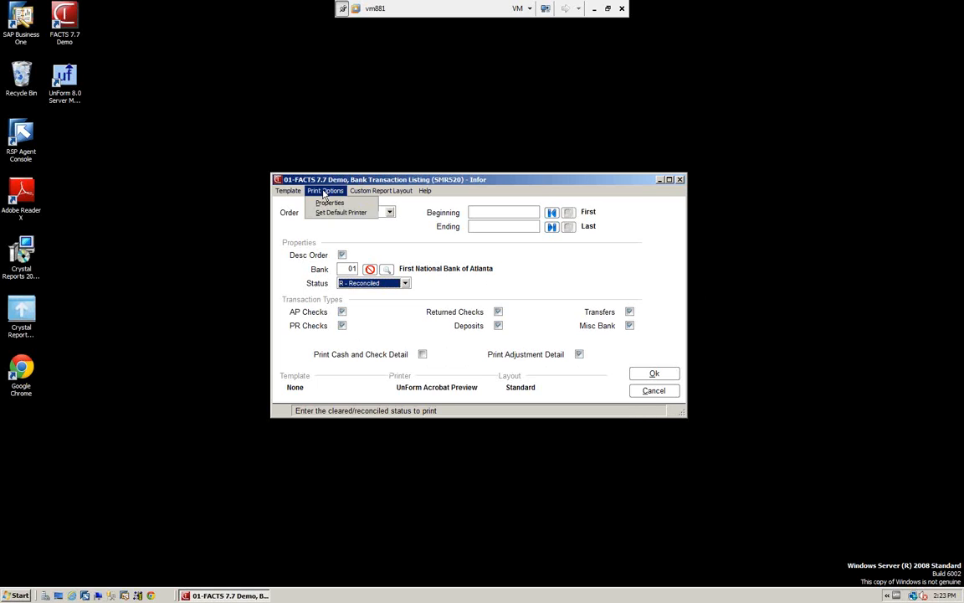
pyautogui.click(330, 203)
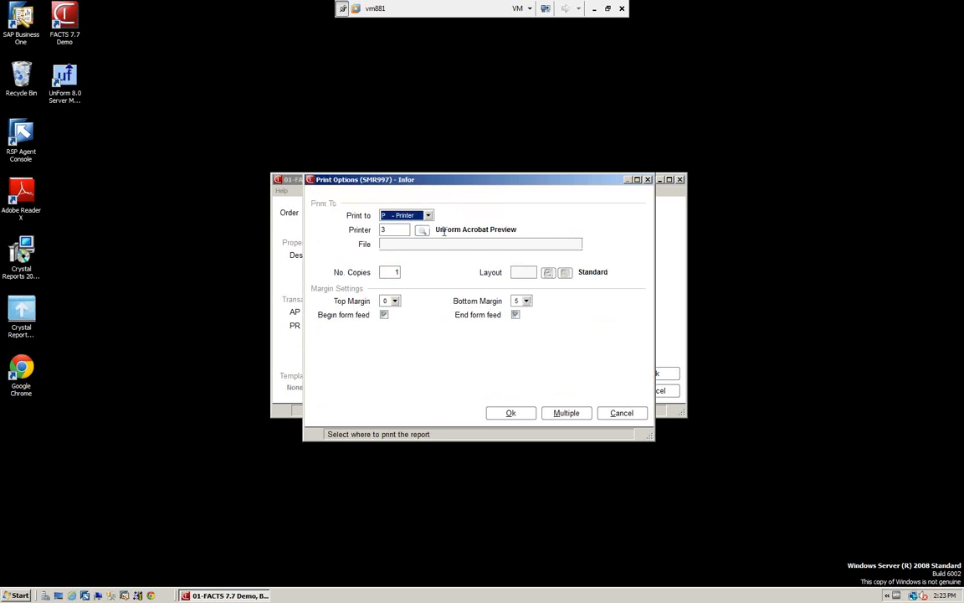
pyautogui.click(397, 230)
pyautogui.press('BackSpace')
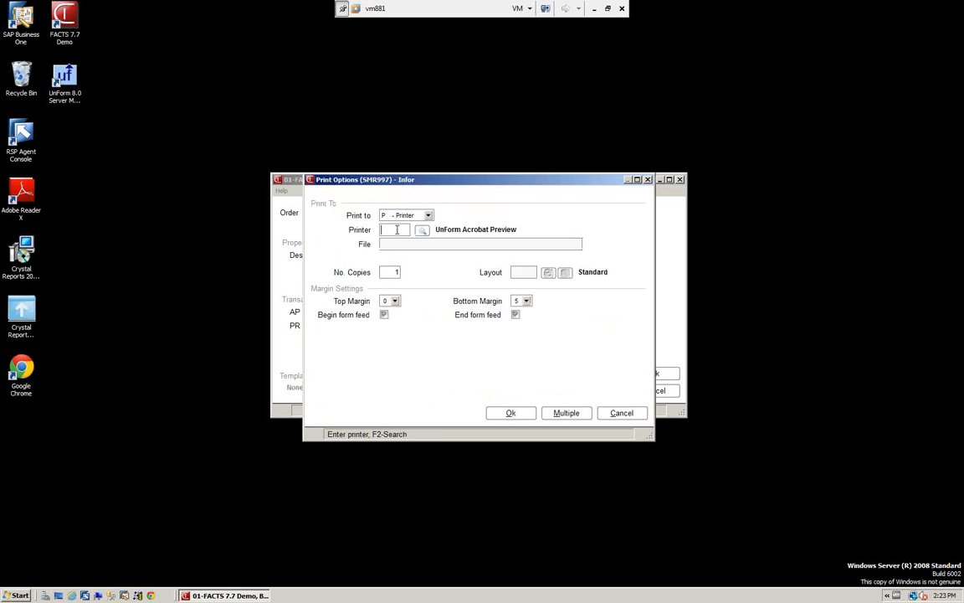
pyautogui.write('p')
pyautogui.press('Tab')
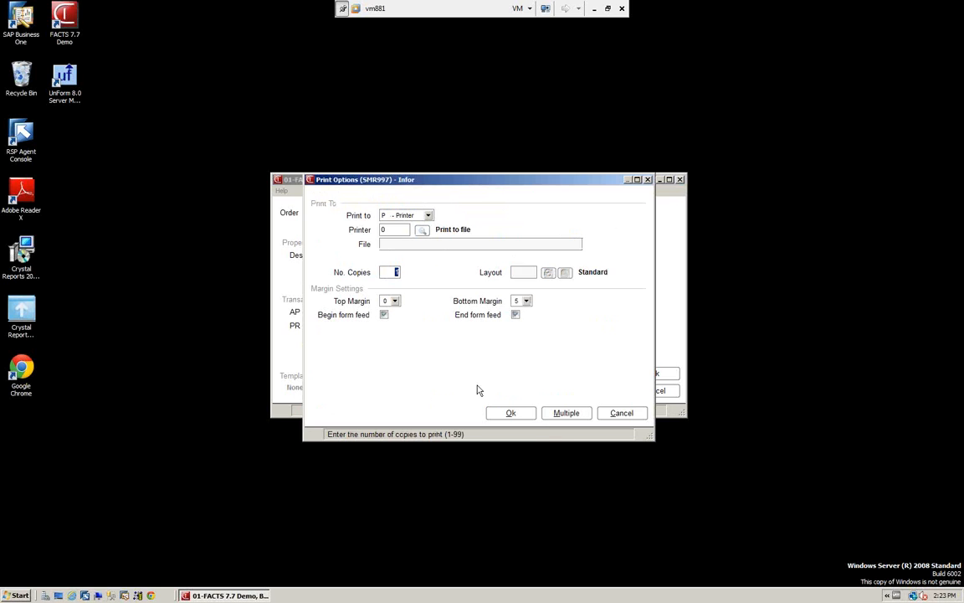
pyautogui.click(510, 413)
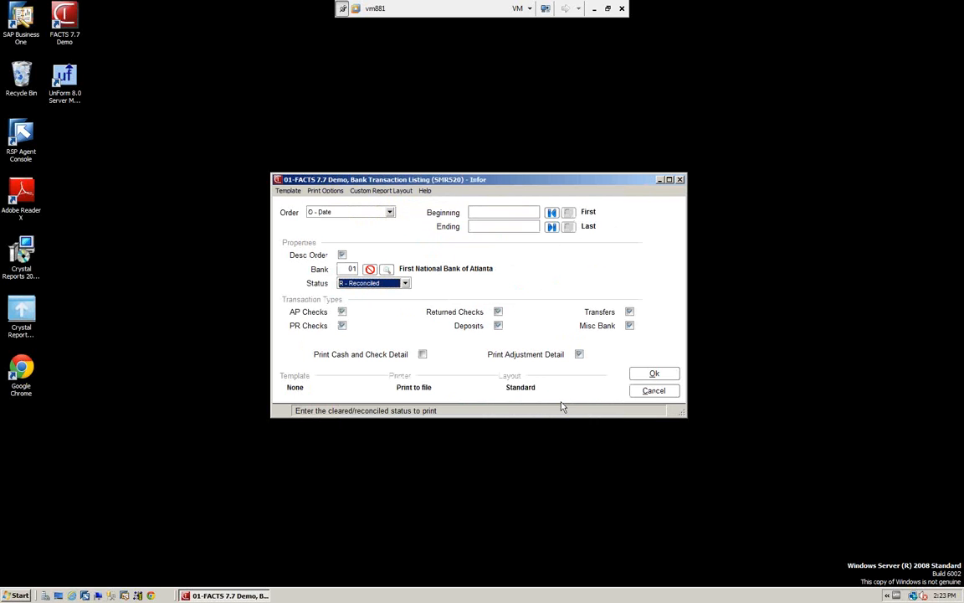
# Generate the reconciled bank transaction listing, review the report in a maximized Notepad window and close it
pyautogui.click(654, 375)
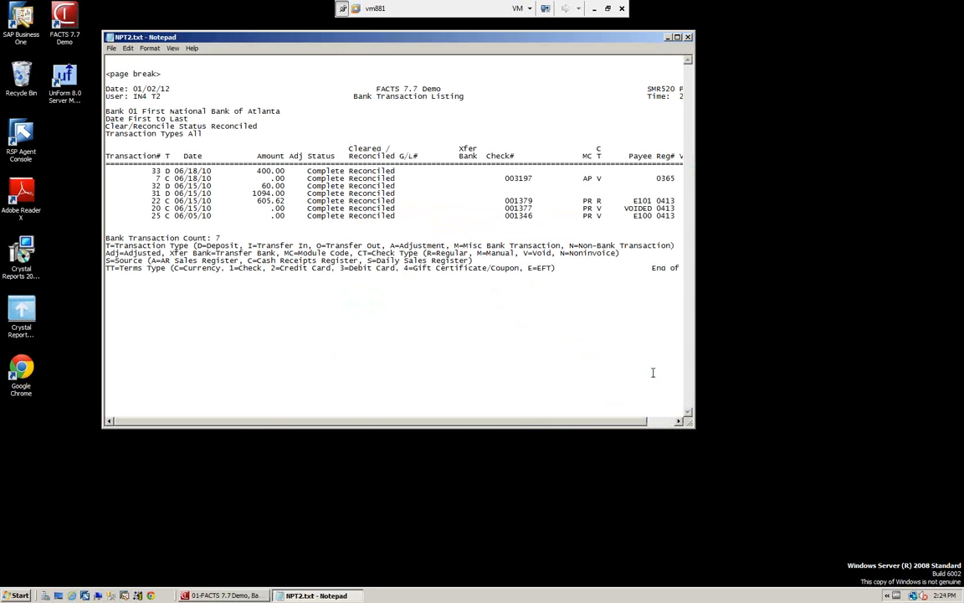
pyautogui.click(677, 37)
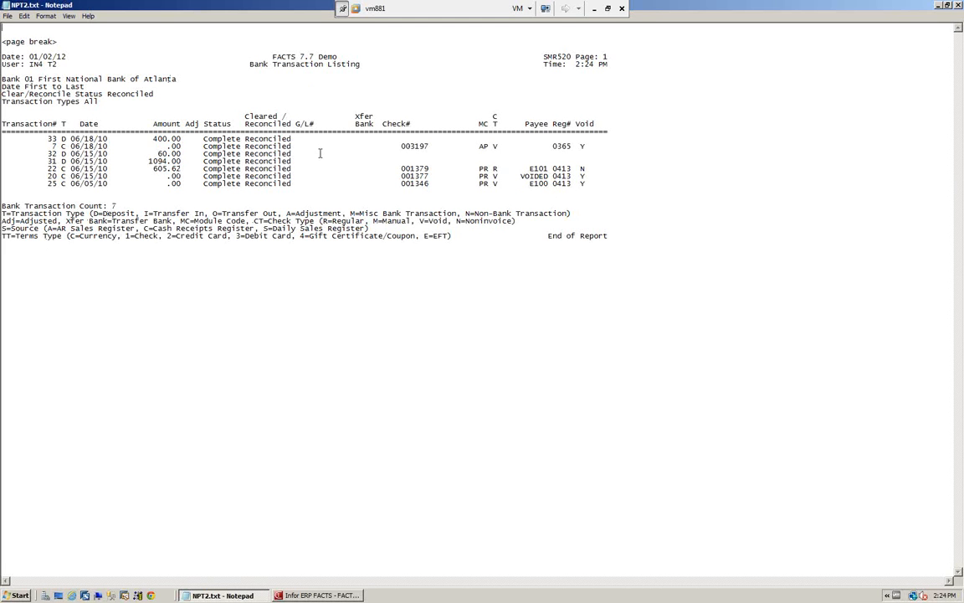
pyautogui.click(959, 6)
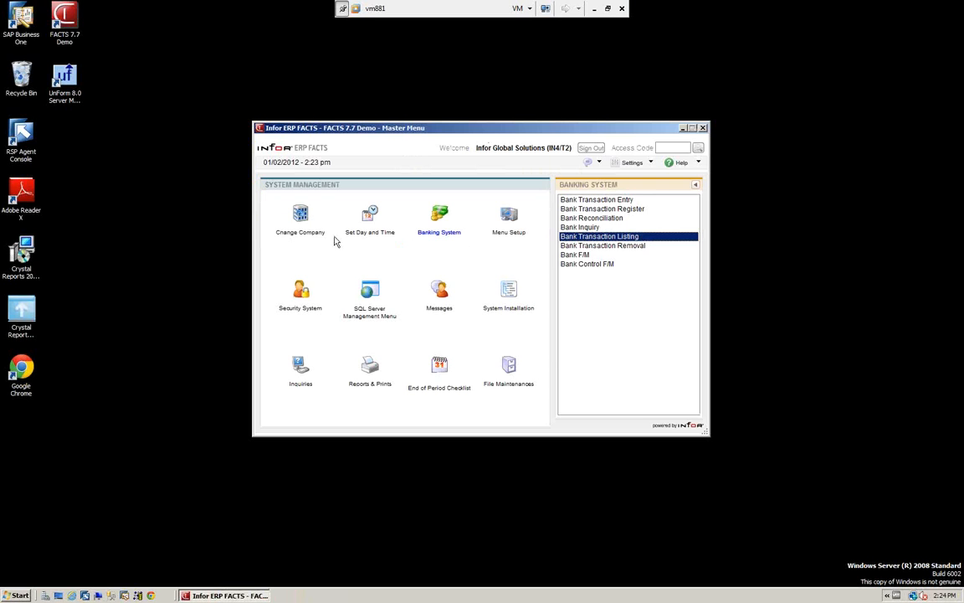
# Return to the master menu, reopen the Banking System and load bank 01, First National Bank of Atlanta, in Bank F/M
pyautogui.click(696, 187)
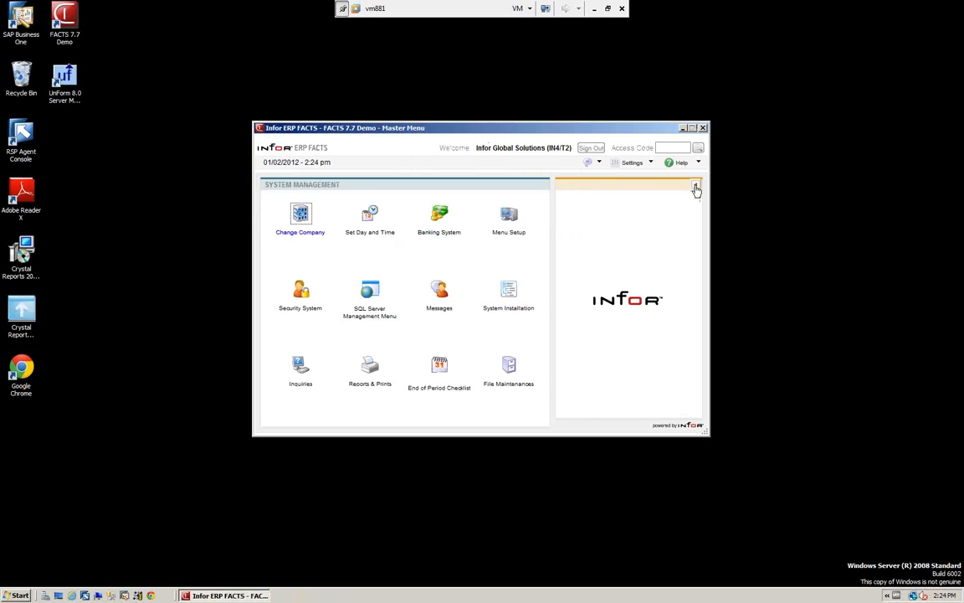
pyautogui.click(696, 187)
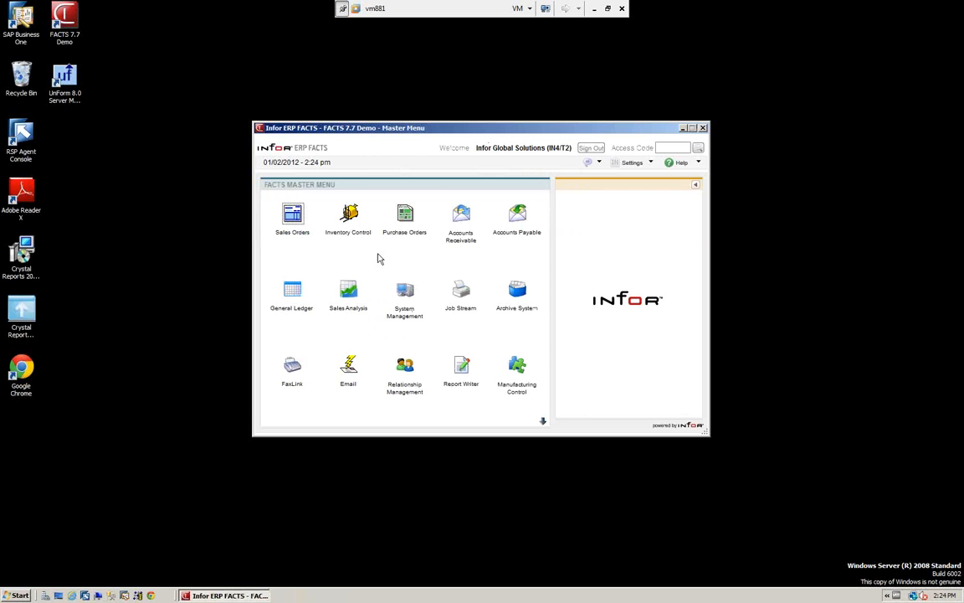
pyautogui.click(406, 291)
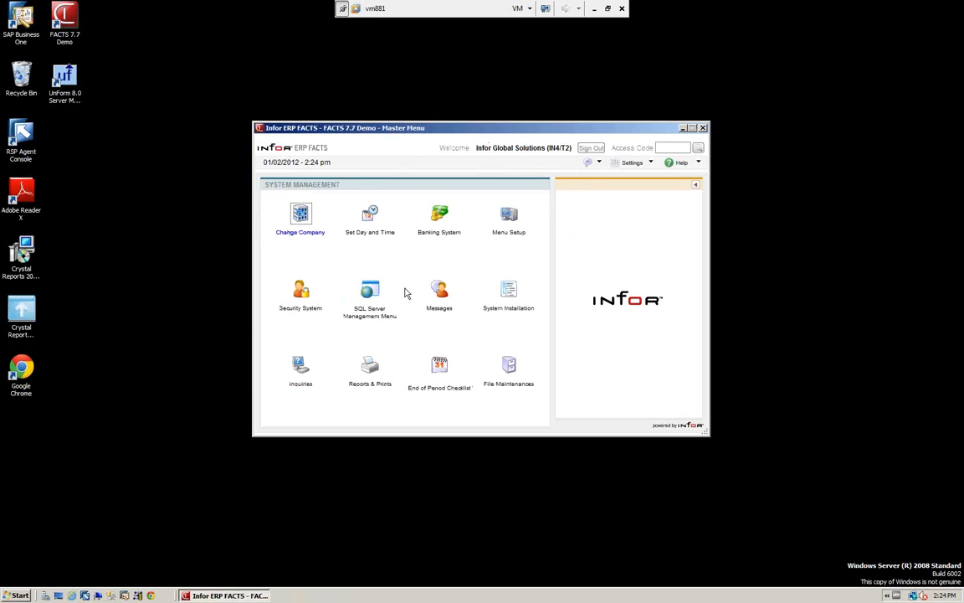
pyautogui.click(440, 217)
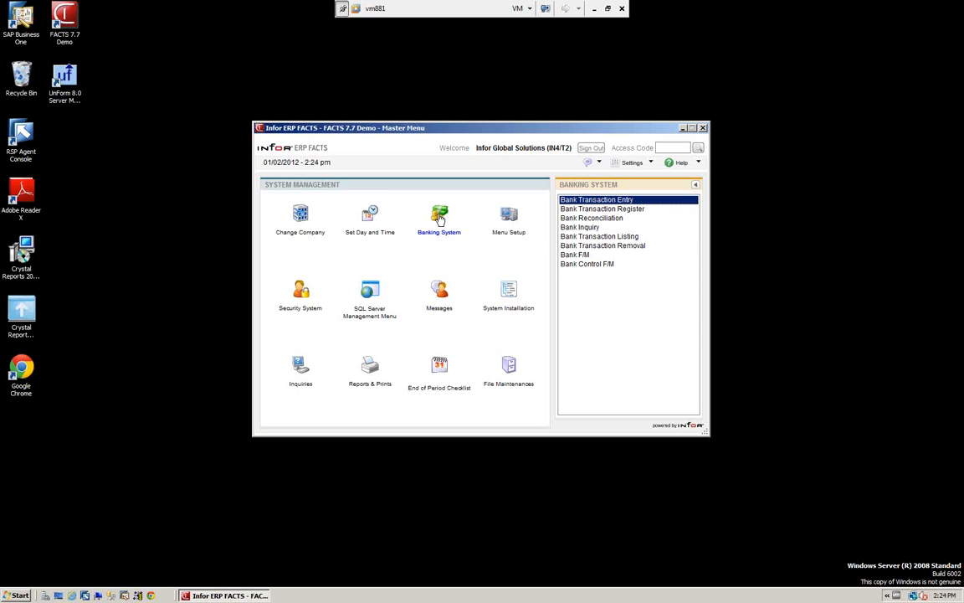
pyautogui.click(569, 256)
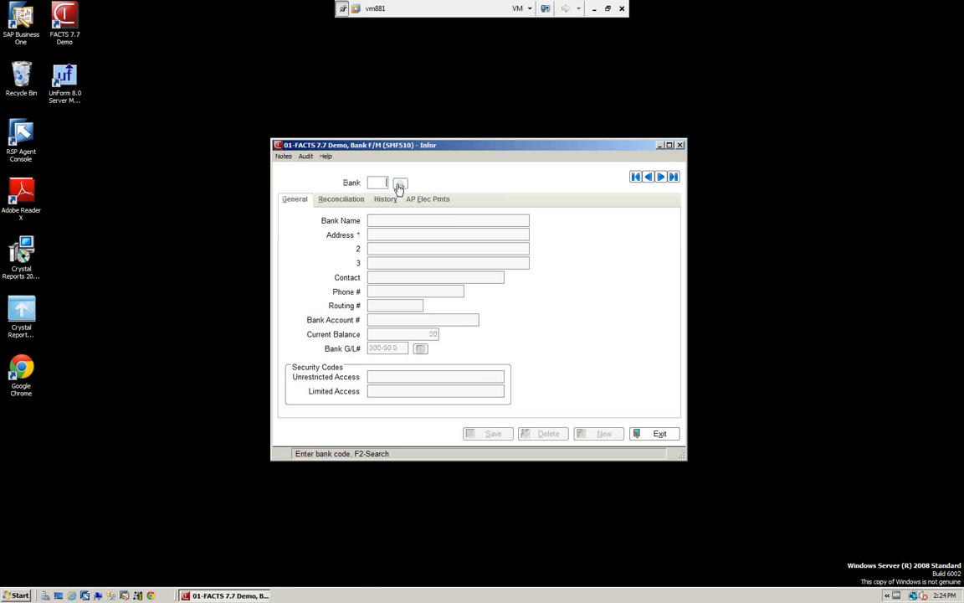
pyautogui.click(402, 184)
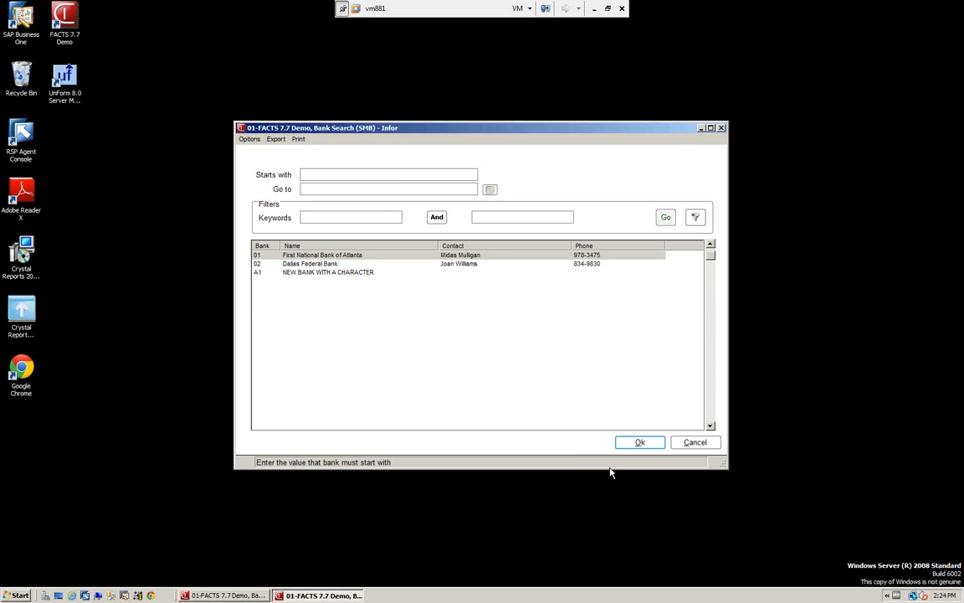
pyautogui.click(640, 442)
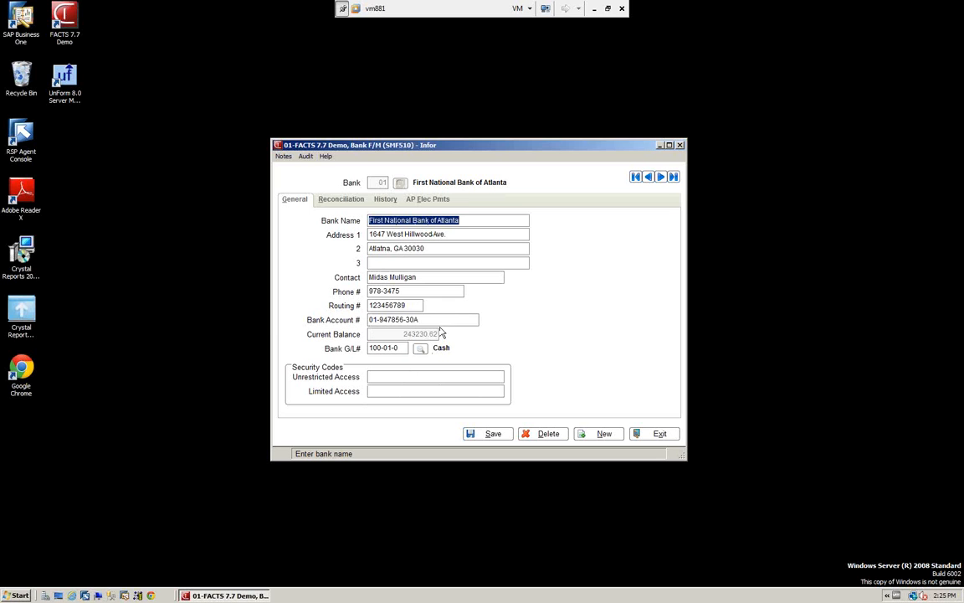
# Review the bank's reconciliation, history and AP electronic payment settings, and view the Bank Control F/M settings, closing both
pyautogui.click(341, 202)
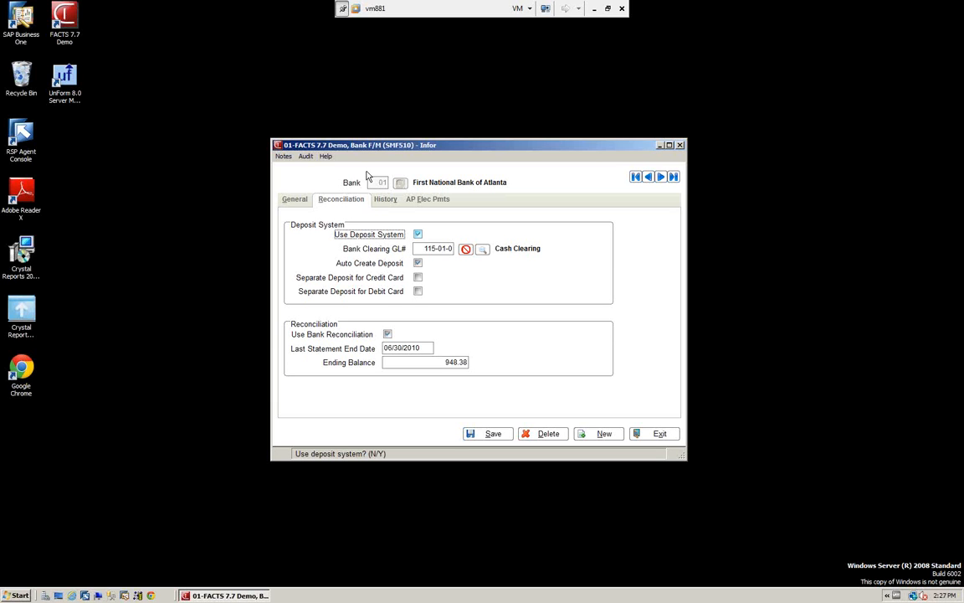
pyautogui.click(385, 199)
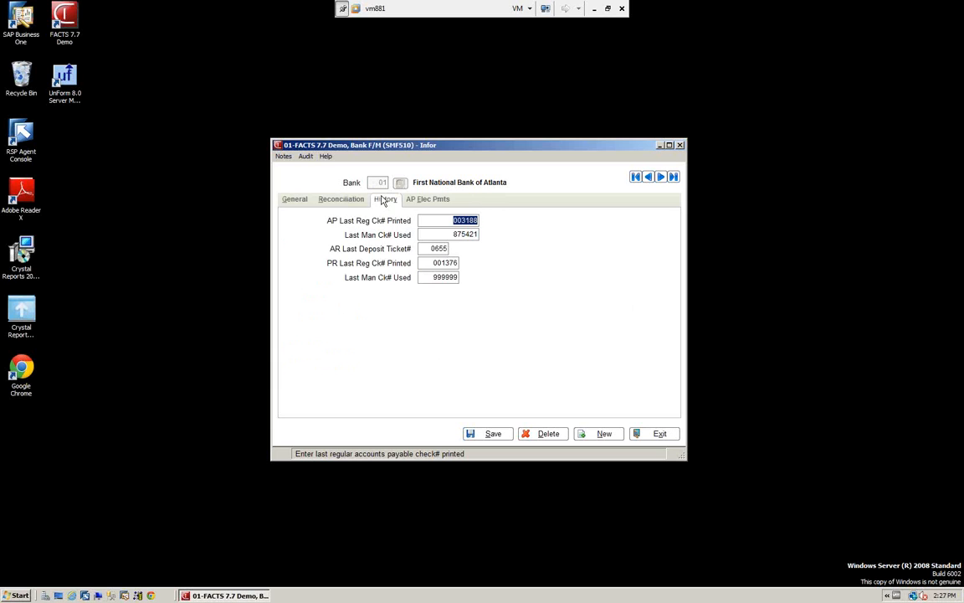
pyautogui.click(433, 201)
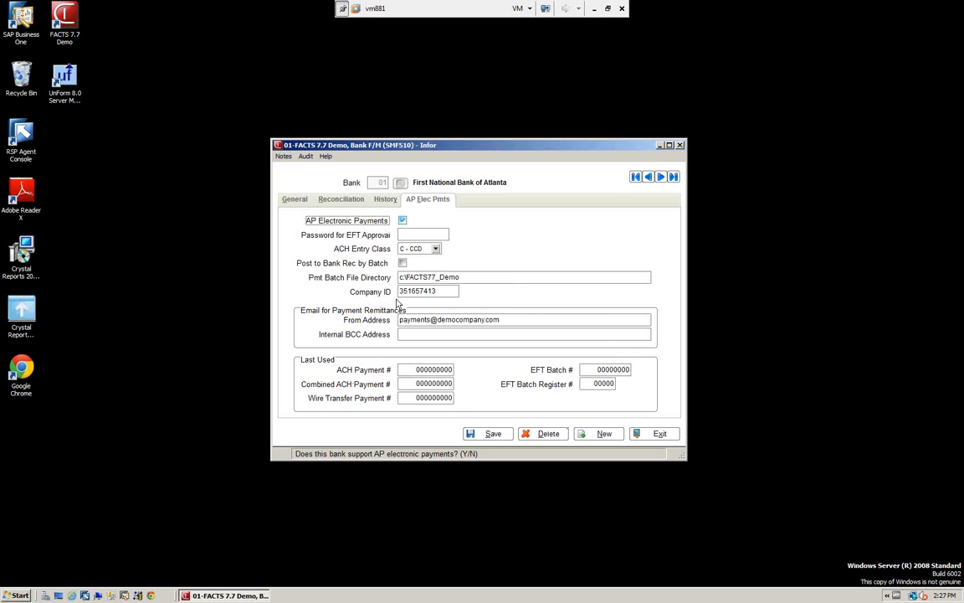
pyautogui.click(649, 433)
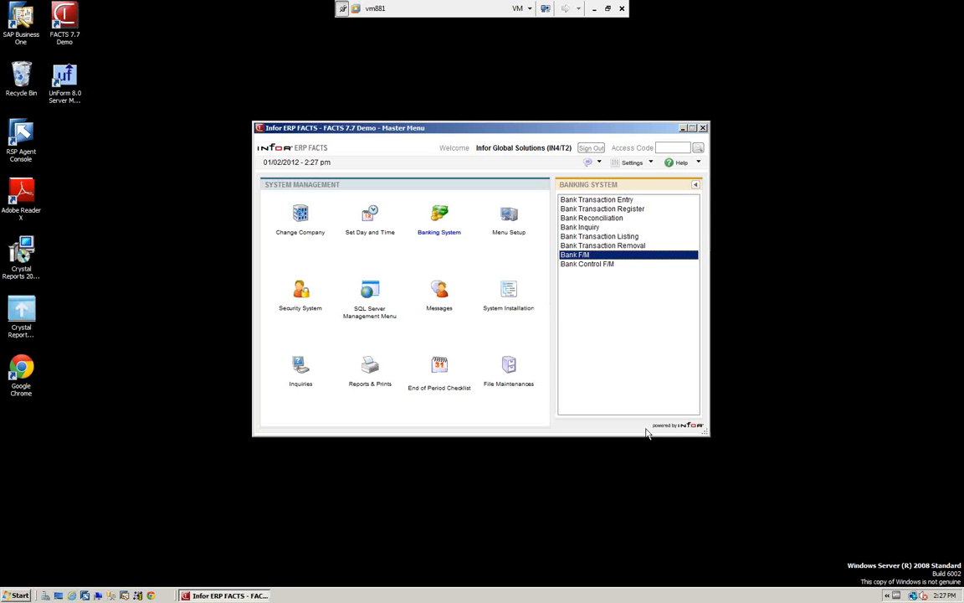
pyautogui.click(578, 265)
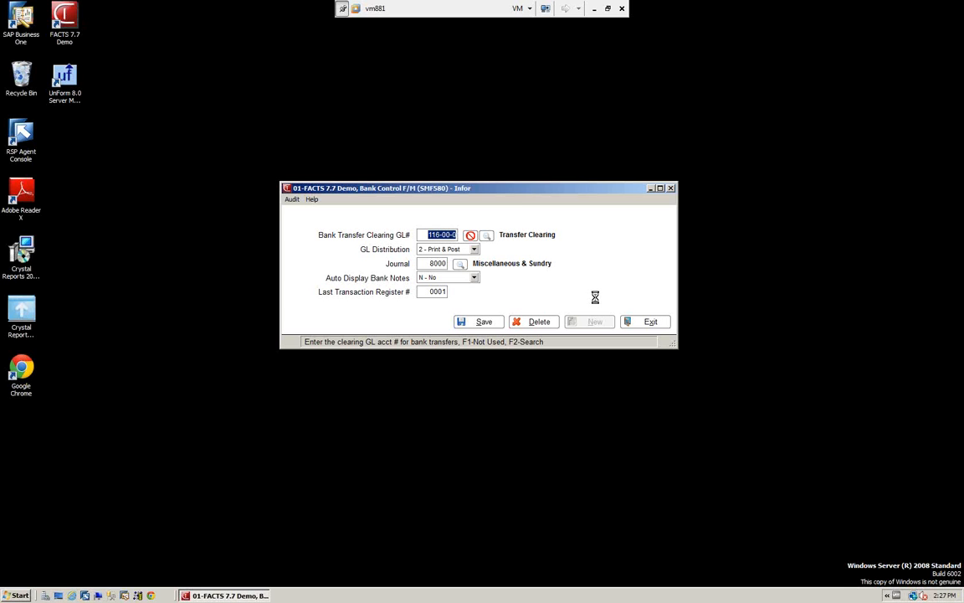
pyautogui.click(653, 325)
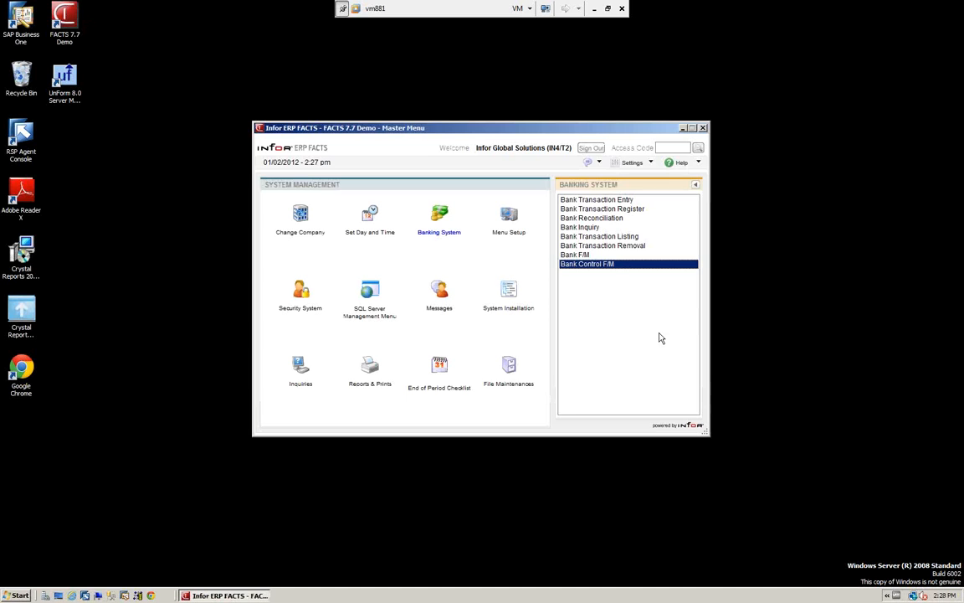
# Load the open transactions of bank 01 in Bank Transaction Entry, including non-bank transactions
pyautogui.click(591, 201)
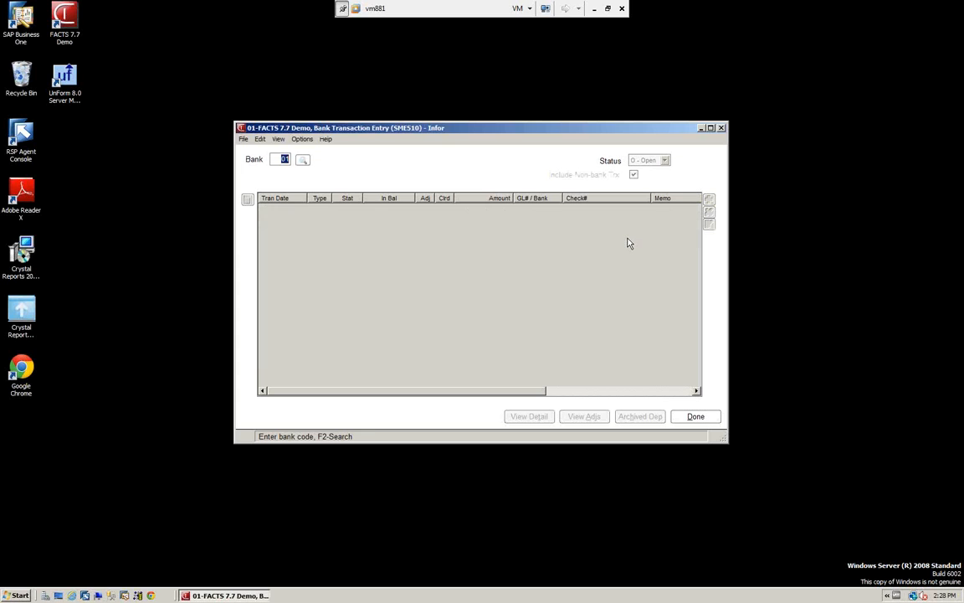
pyautogui.press('Return')
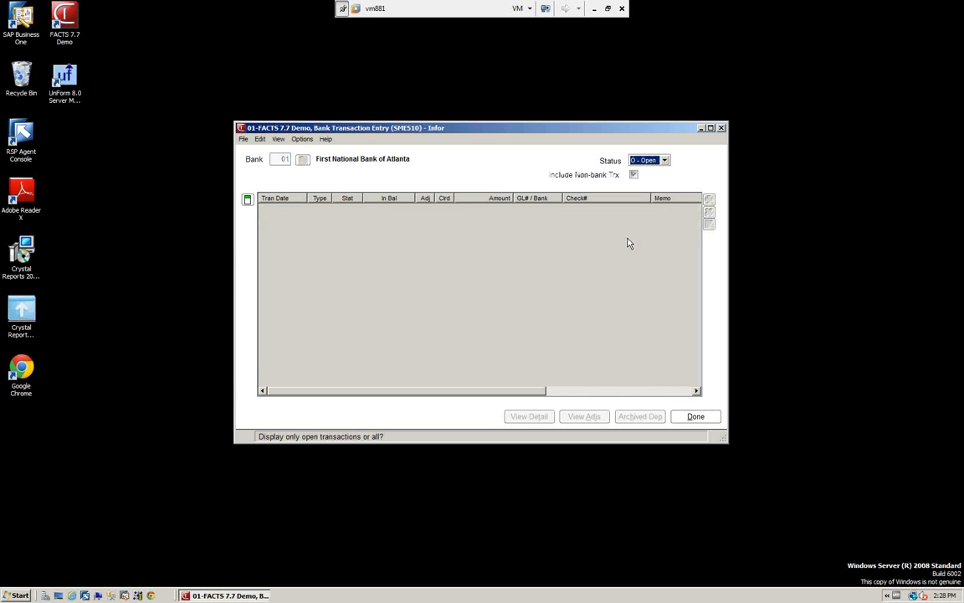
pyautogui.press('Return')
pyautogui.press('Return')
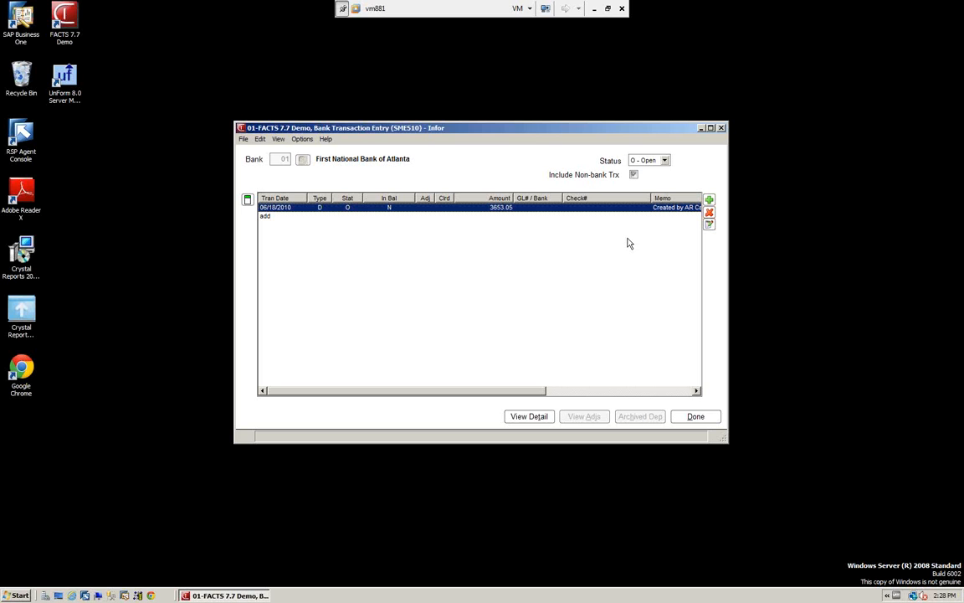
# View the transaction types available for a new bank transaction, cancel the entry and close Bank Transaction Entry
pyautogui.click(709, 201)
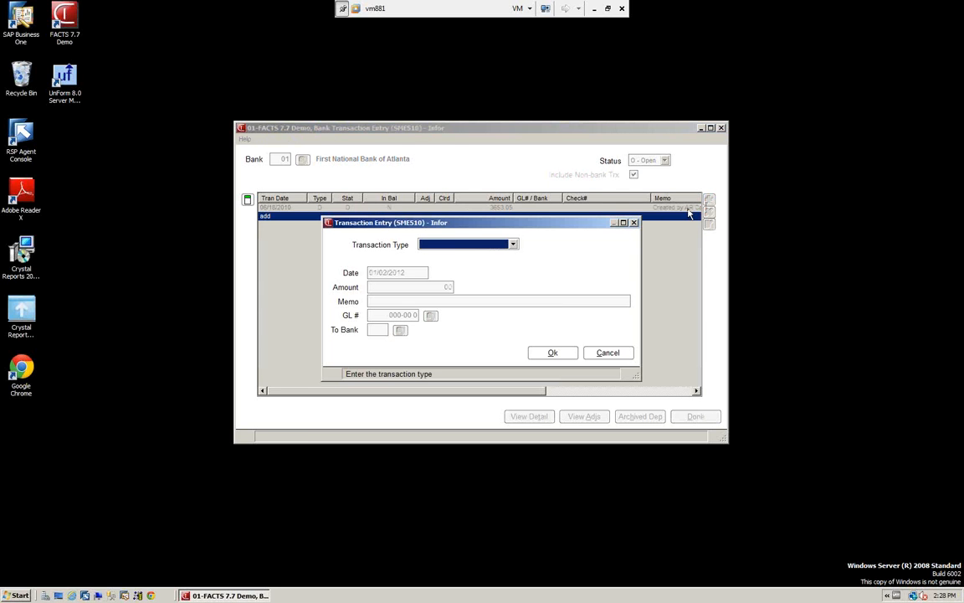
pyautogui.click(513, 245)
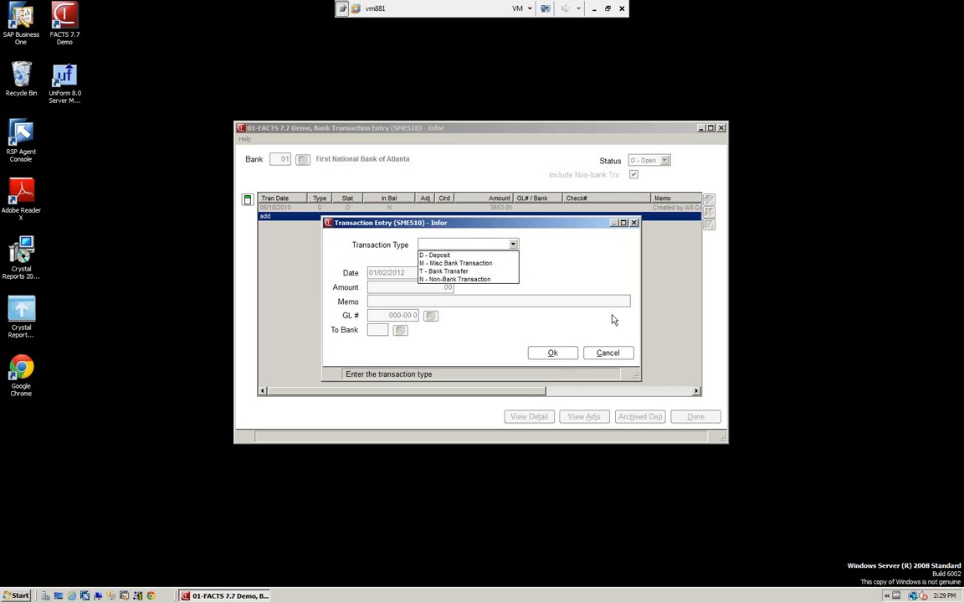
pyautogui.click(609, 355)
pyautogui.click(609, 354)
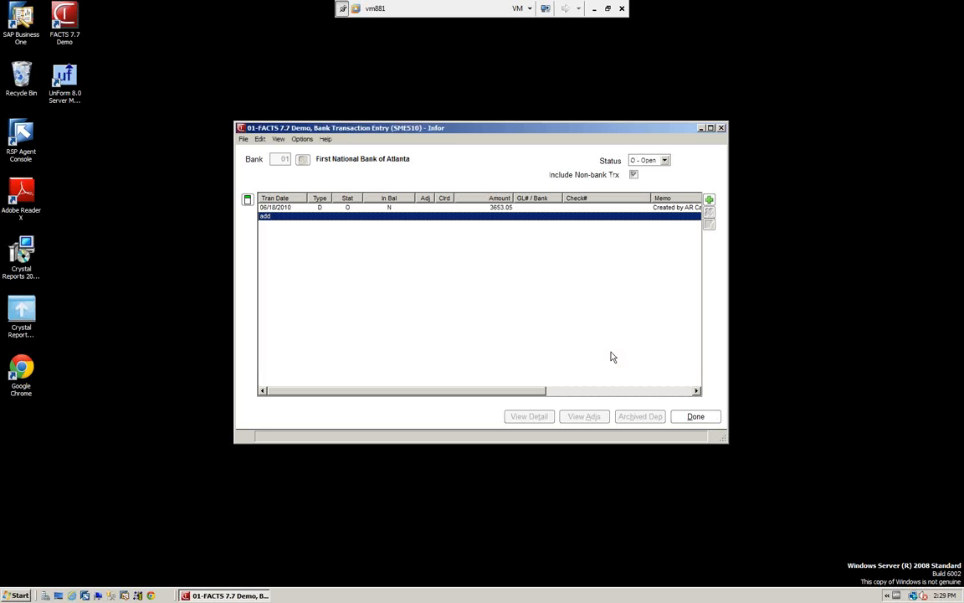
pyautogui.click(696, 416)
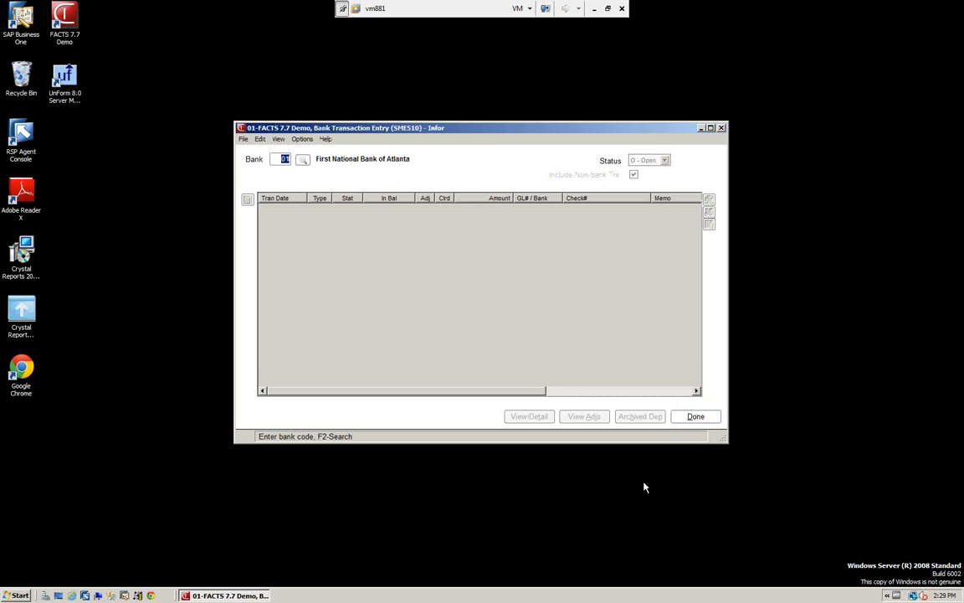
pyautogui.click(697, 417)
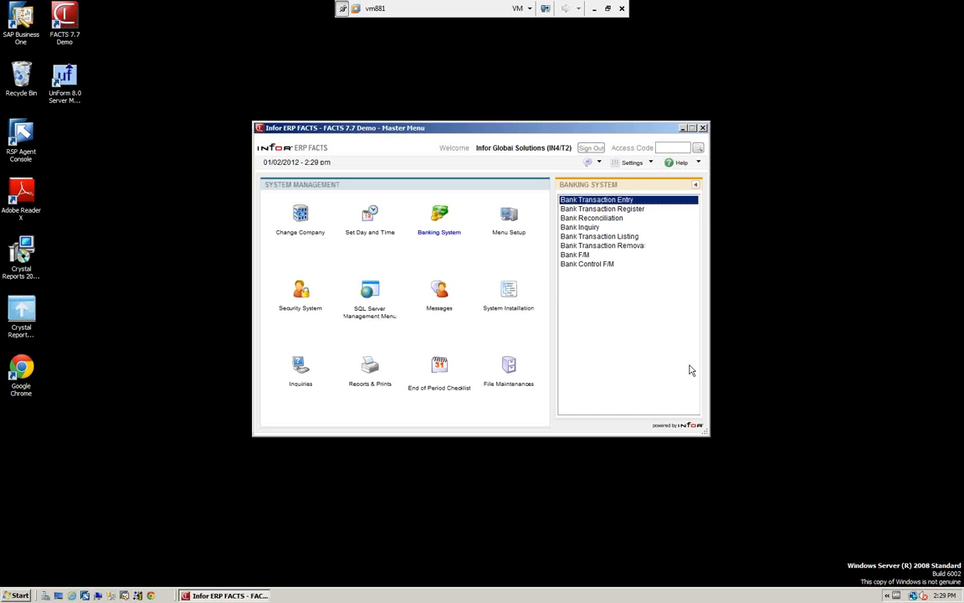
# Set up a Bank Transaction Register for bank 01 with the date 06/30/2010
pyautogui.press('Down')
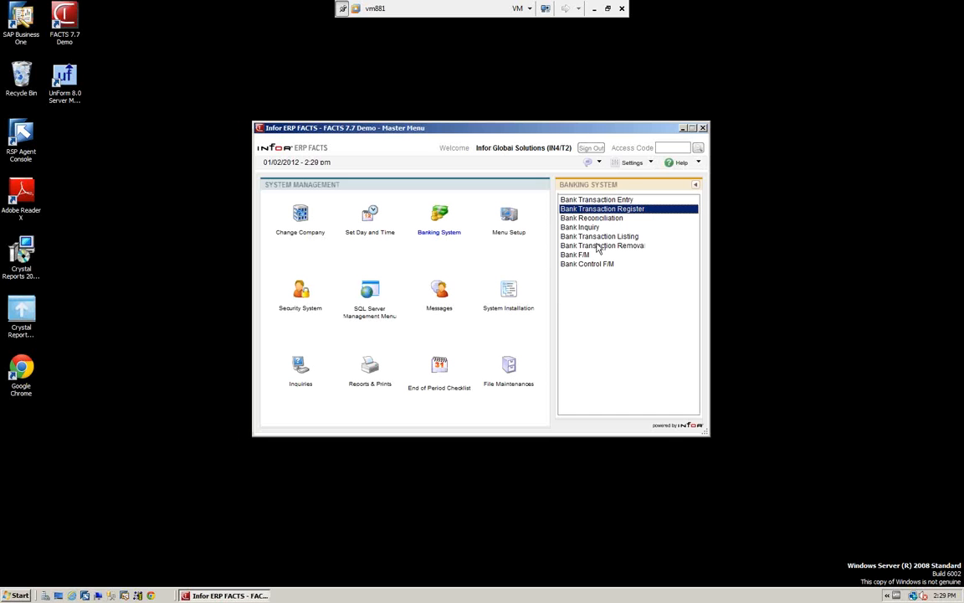
pyautogui.press('Return')
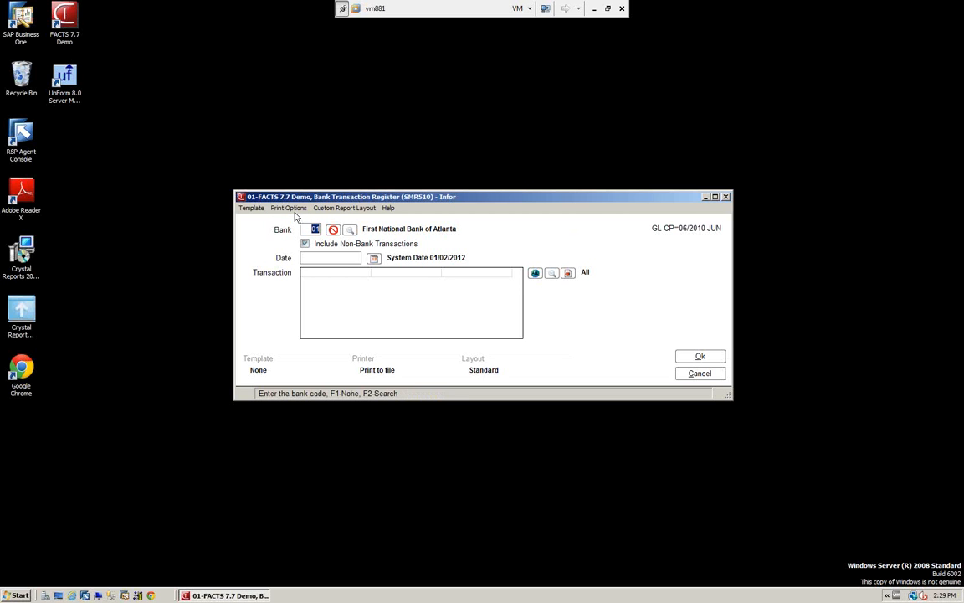
pyautogui.click(330, 256)
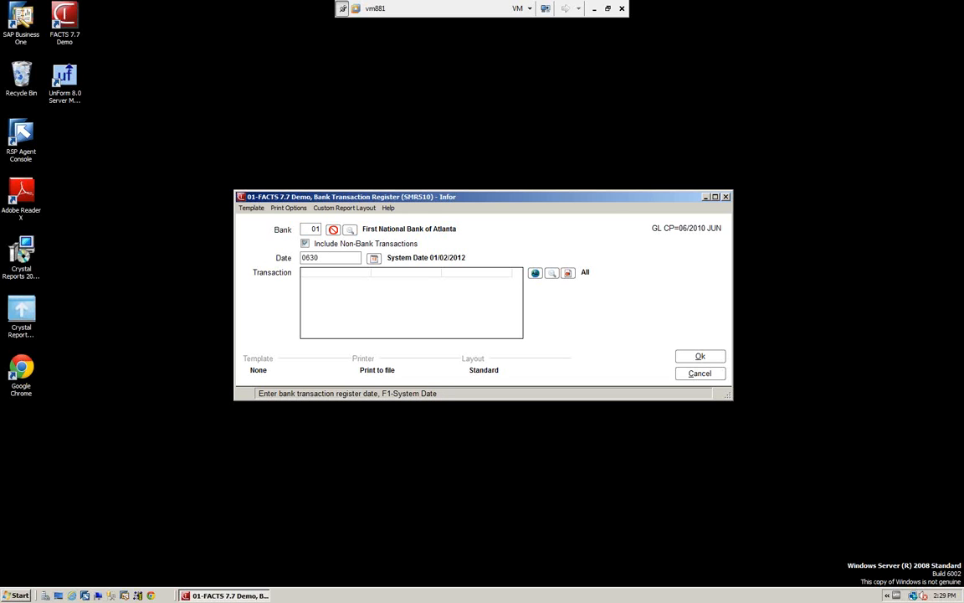
pyautogui.write('063010')
pyautogui.press('Return')
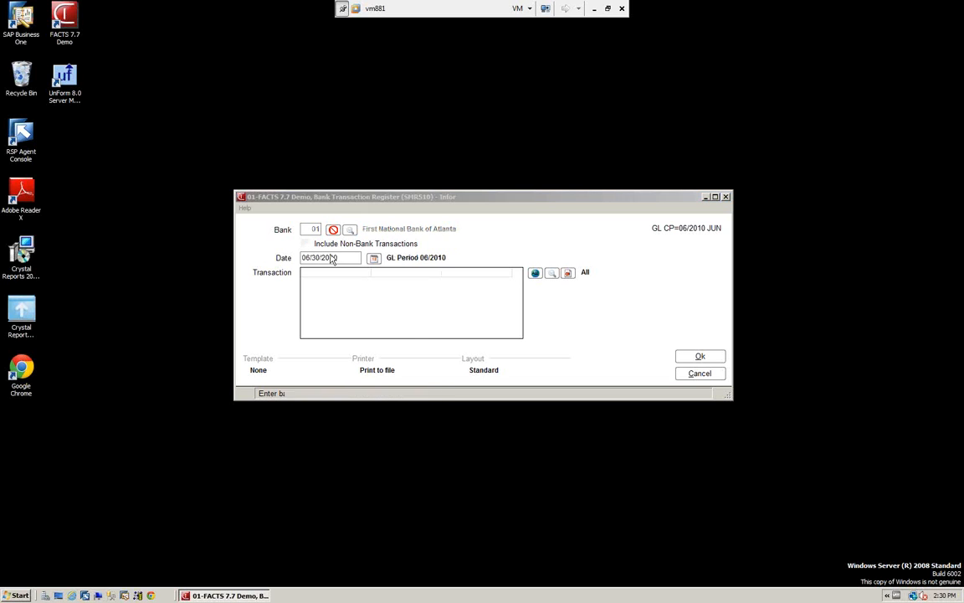
pyautogui.click(507, 328)
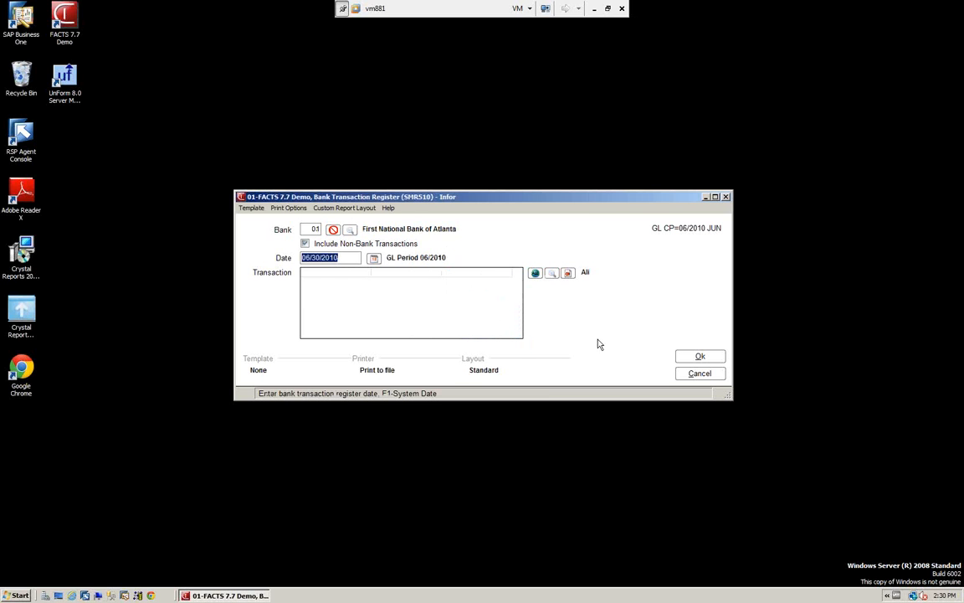
# Search the open transactions and try to select the 06/18/2010 deposit for the register
pyautogui.click(533, 276)
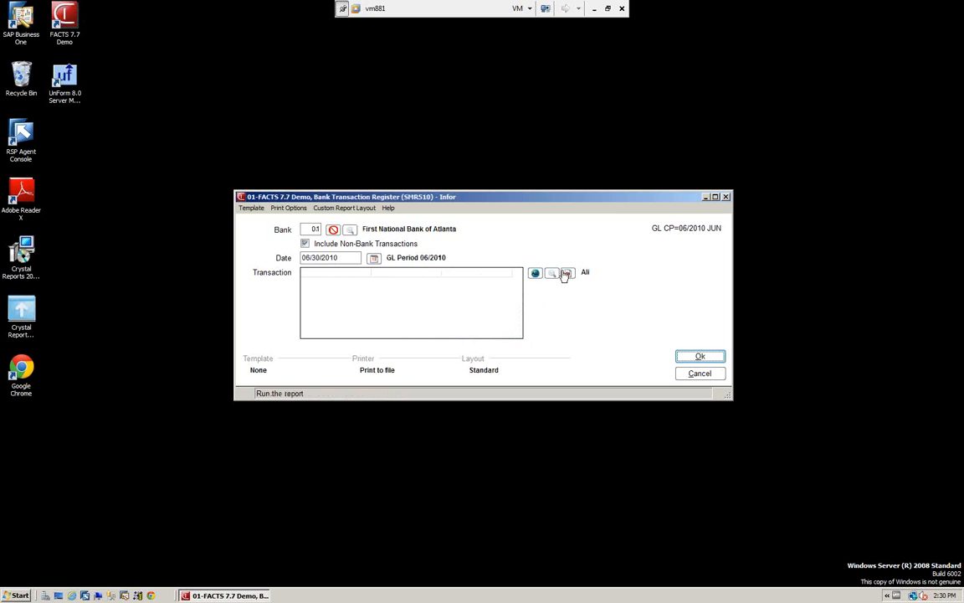
pyautogui.click(552, 275)
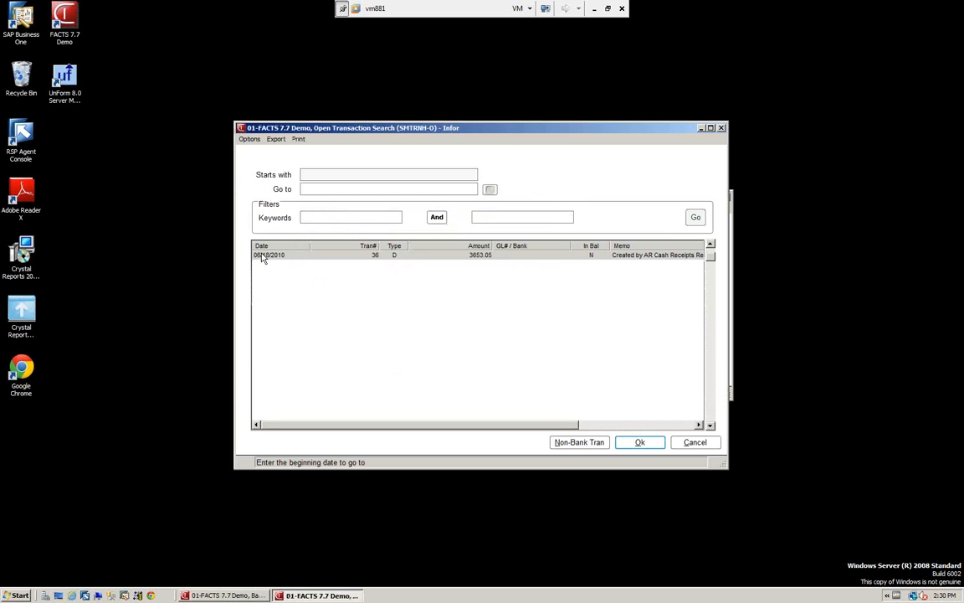
pyautogui.click(638, 445)
pyautogui.click(516, 328)
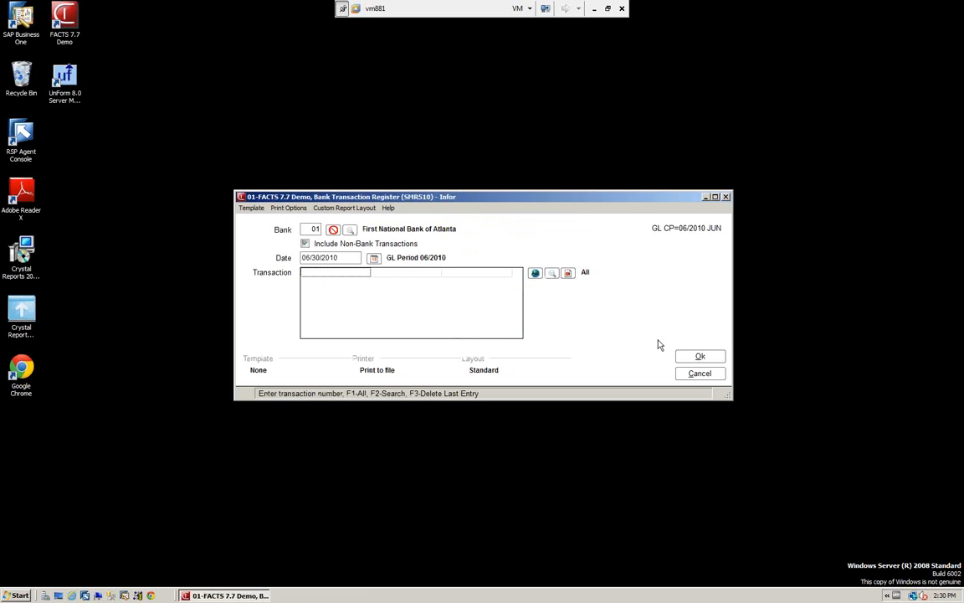
# Run the Bank Transaction Register for all transactions and close the Notepad output
pyautogui.click(700, 359)
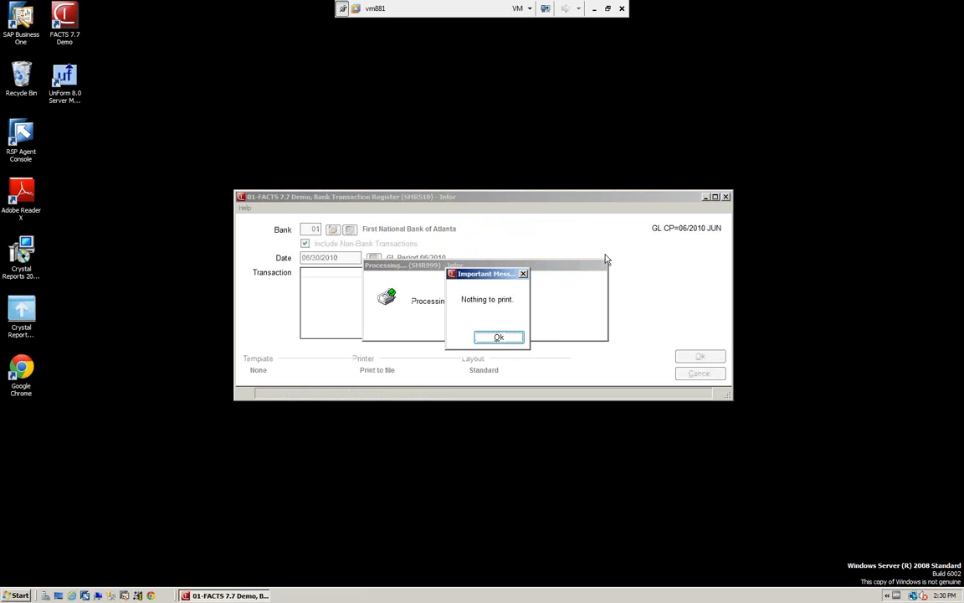
pyautogui.click(499, 337)
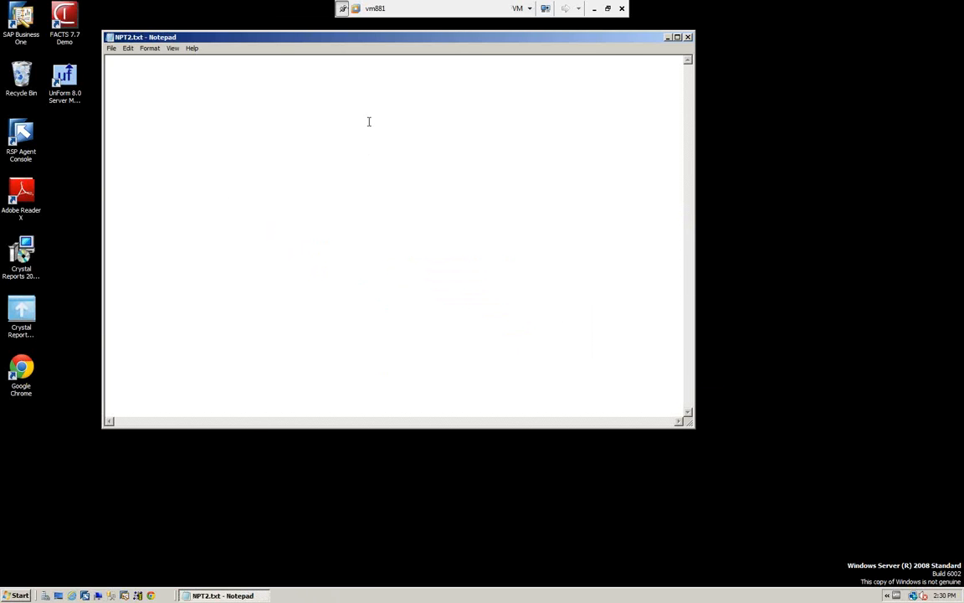
pyautogui.click(688, 37)
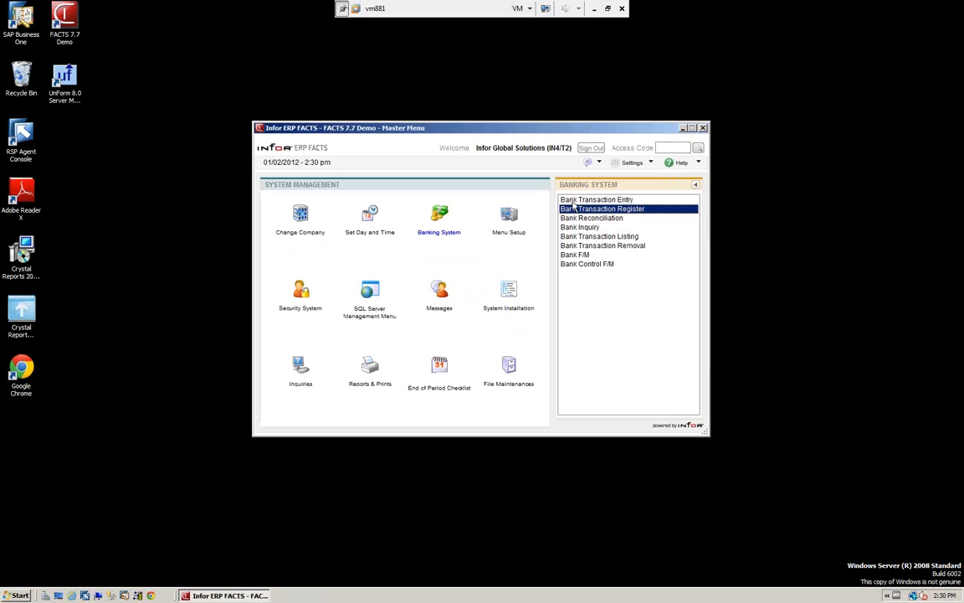
# Start a new Misc Bank Transaction for bank 01 in Bank Transaction Entry, with non-bank transactions included
pyautogui.press('Up')
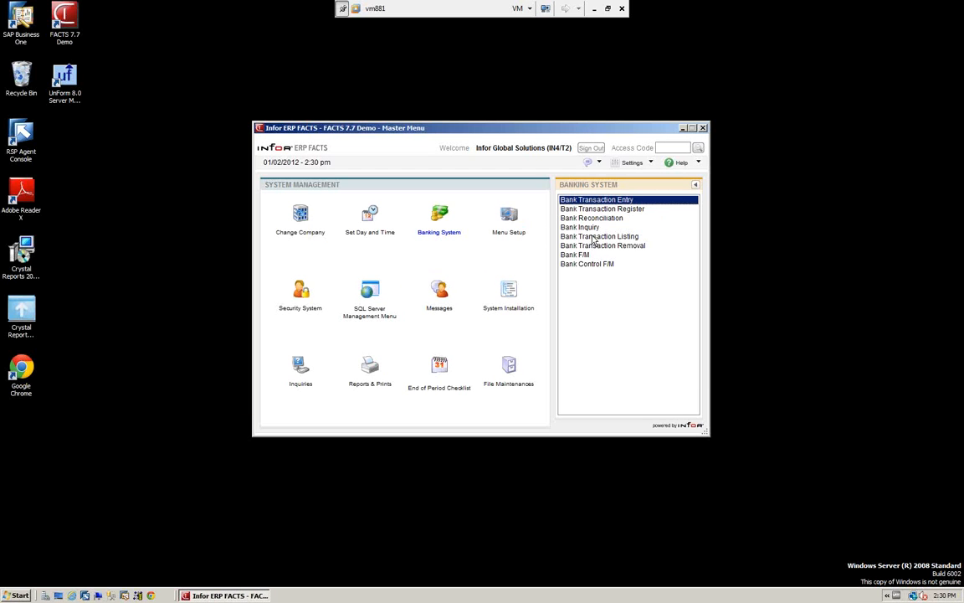
pyautogui.press('Return')
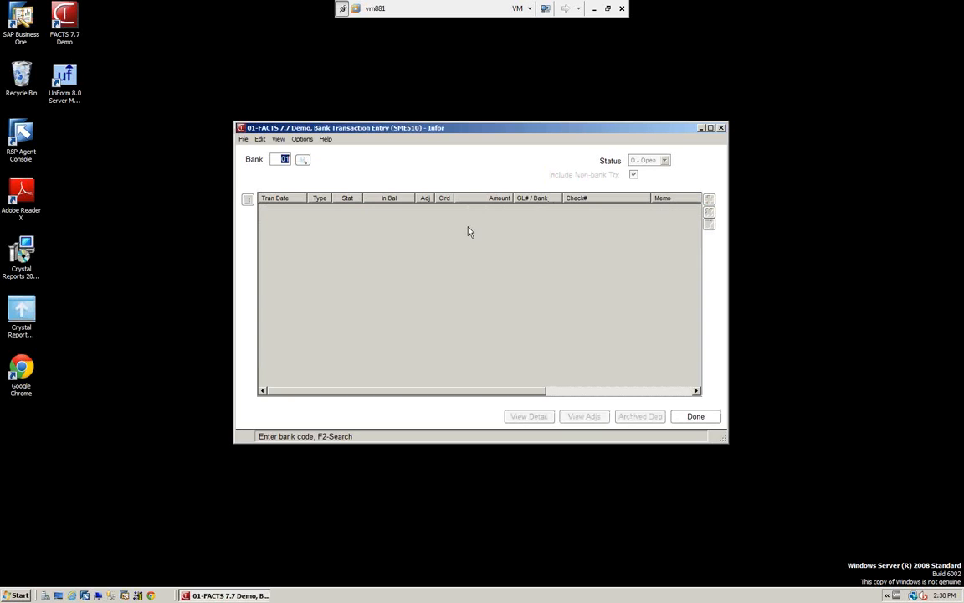
pyautogui.press('Return')
pyautogui.press('Return')
pyautogui.press('Return')
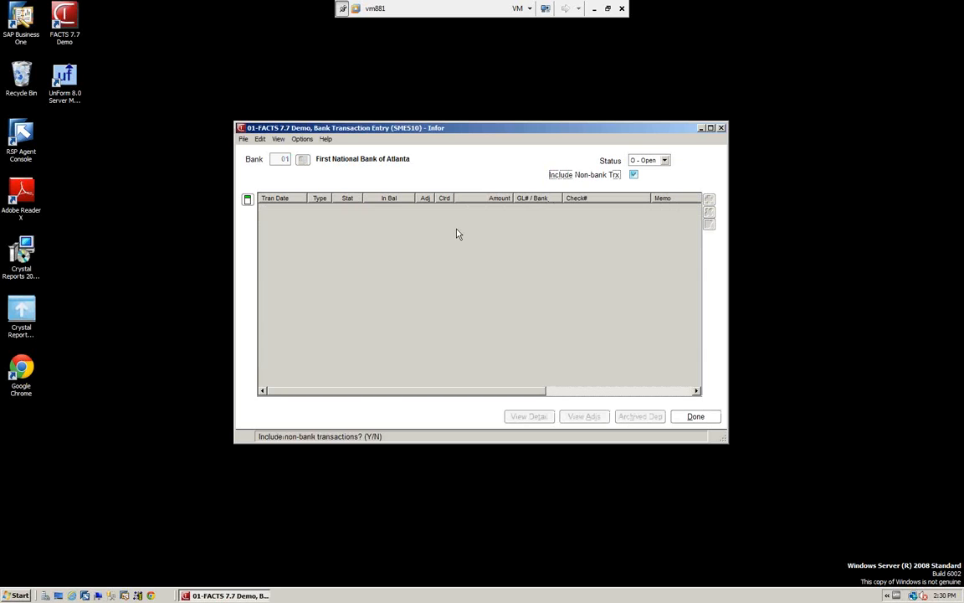
pyautogui.click(709, 200)
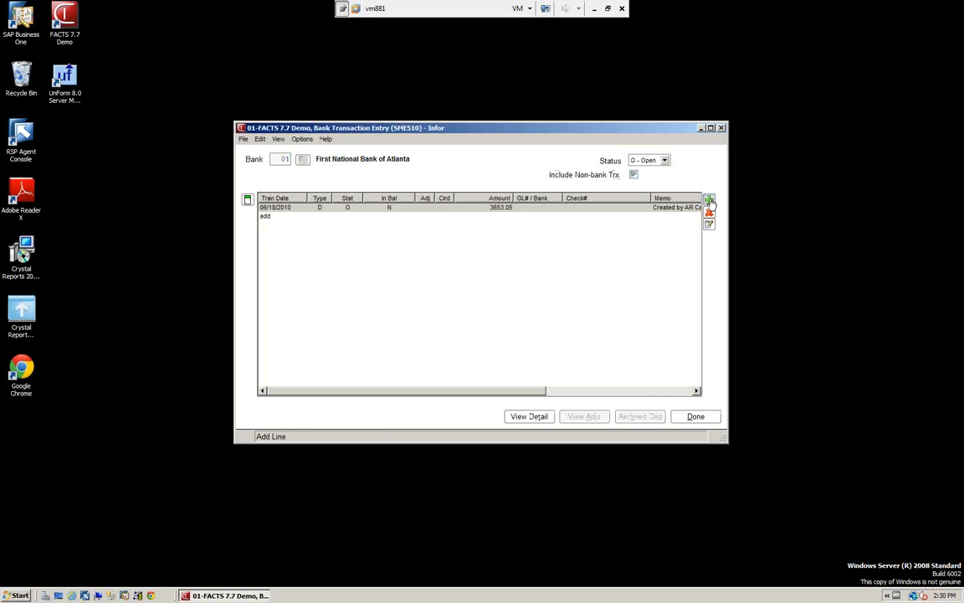
pyautogui.click(514, 245)
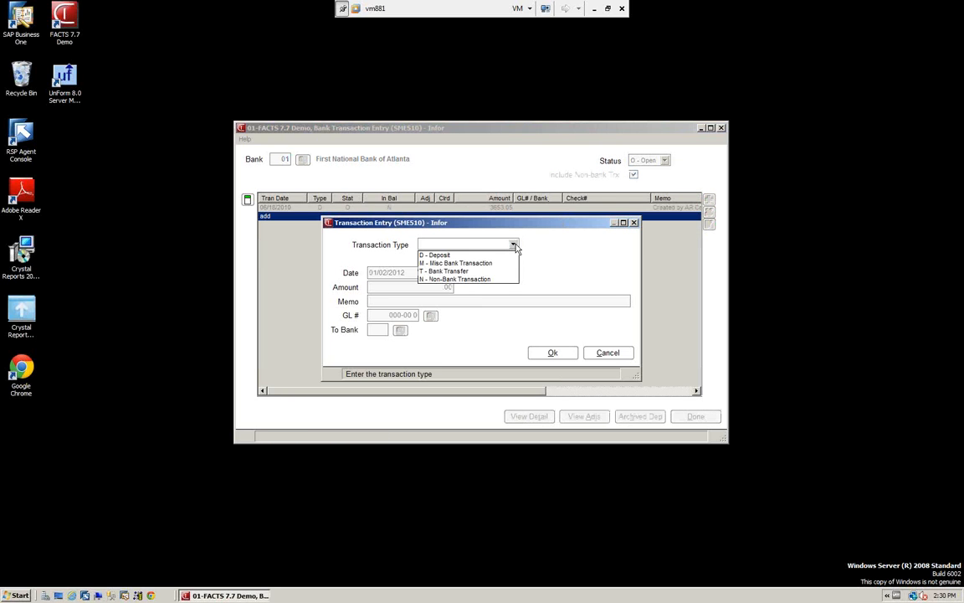
pyautogui.click(459, 263)
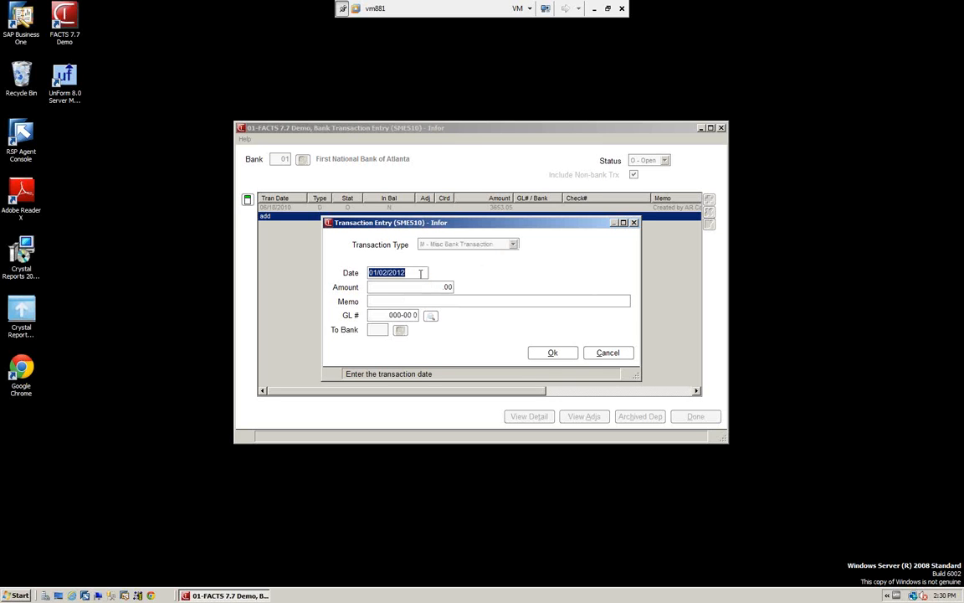
# Give the transaction the date 06/30/2010, an amount of 30.00 and the memo Bank Charge
pyautogui.write('0')
pyautogui.press('Tab')
pyautogui.write('30')
pyautogui.press('Tab')
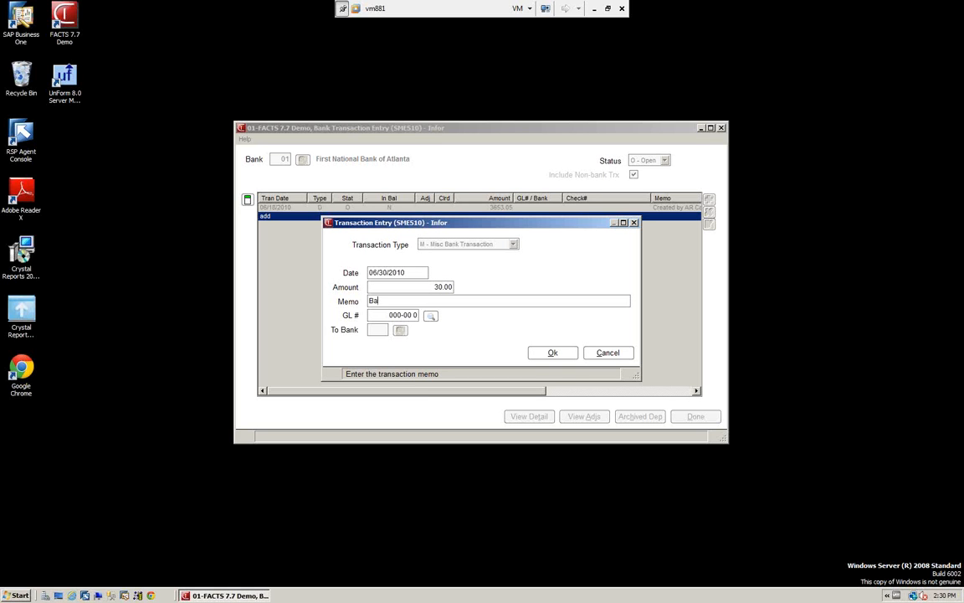
pyautogui.write('Bank Charge')
# Look up and assign GL account 650-01-1 Bank Charges, then save the transaction and close Bank Transaction Entry
pyautogui.click(432, 315)
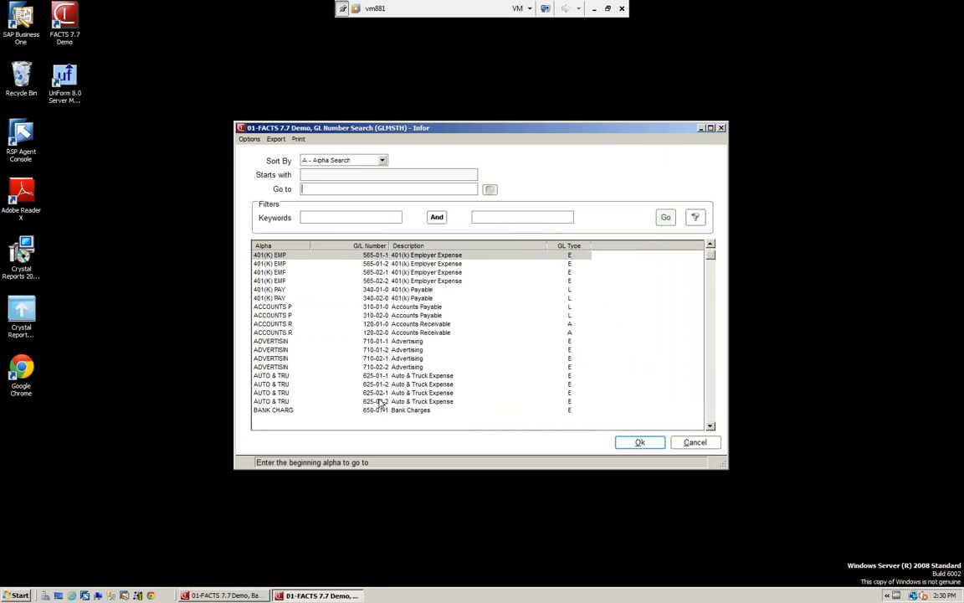
pyautogui.click(278, 412)
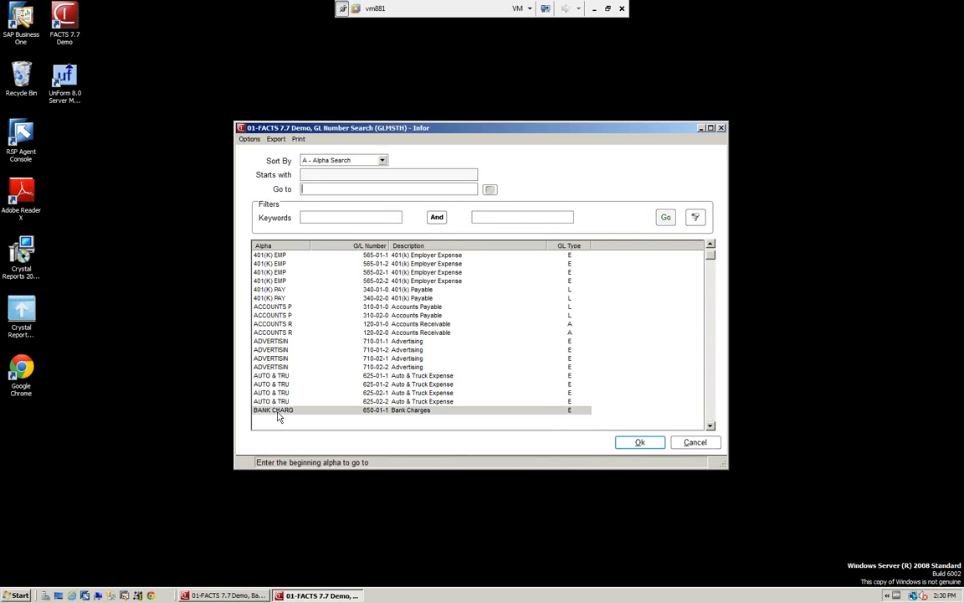
pyautogui.click(639, 442)
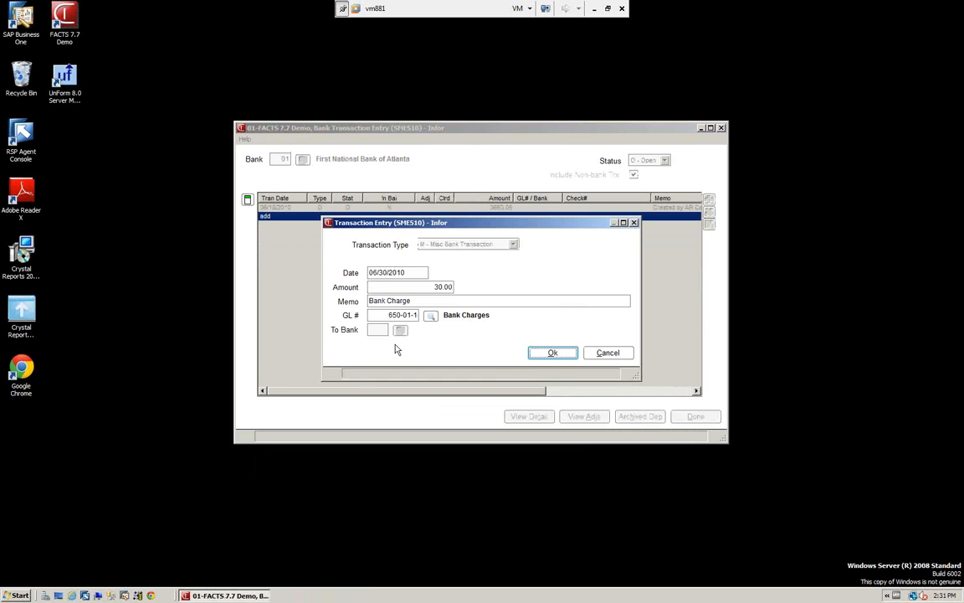
pyautogui.click(551, 353)
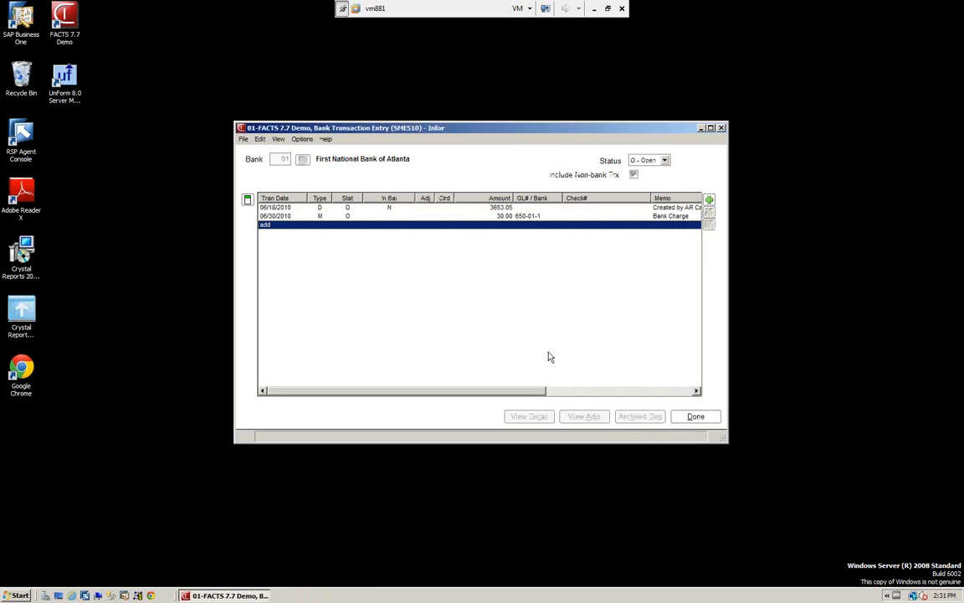
pyautogui.click(697, 418)
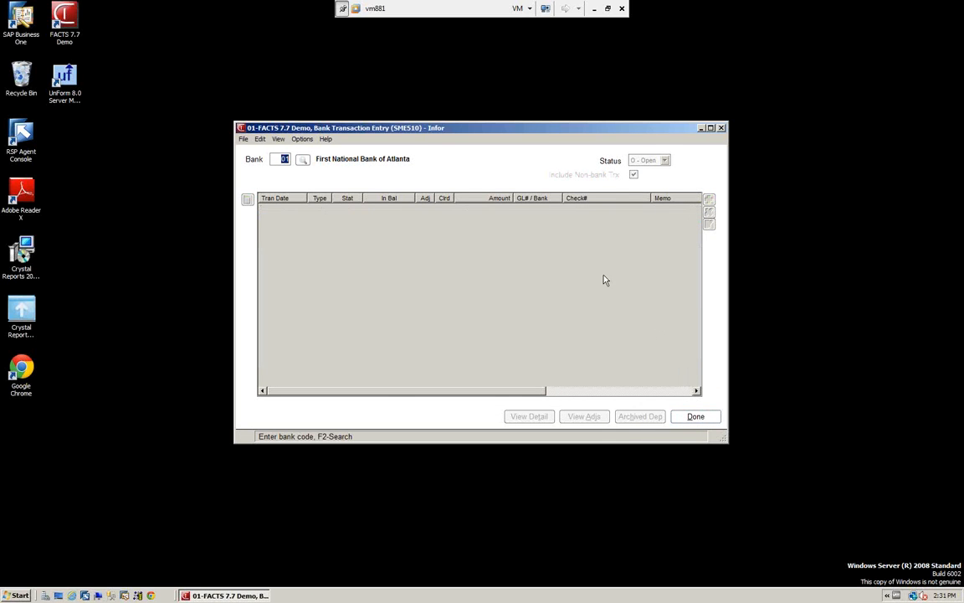
pyautogui.click(695, 417)
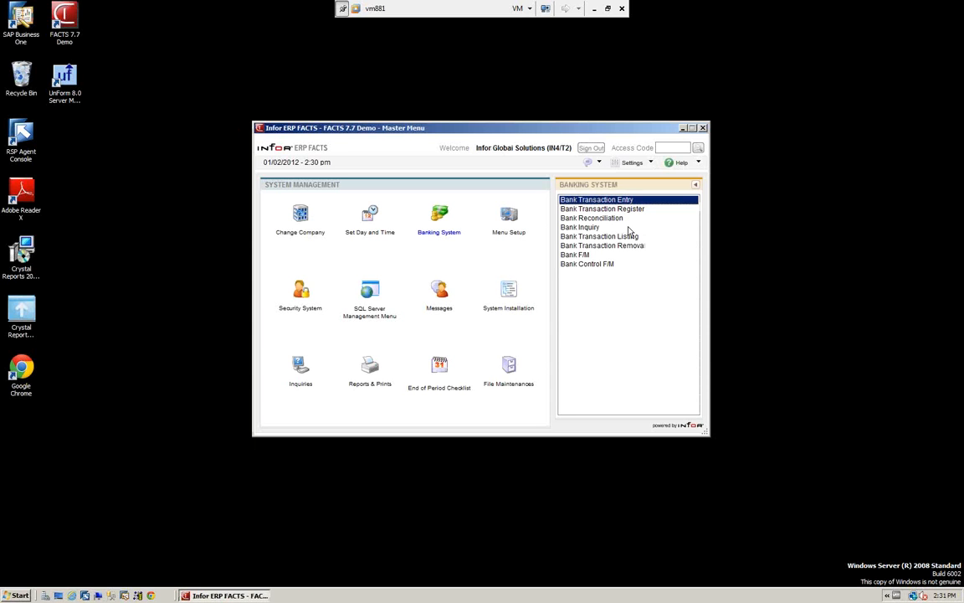
# Open the Bank Transaction Register for bank 01 and set its date to 06/30/2010, acknowledging the date message
pyautogui.doubleClick(602, 211)
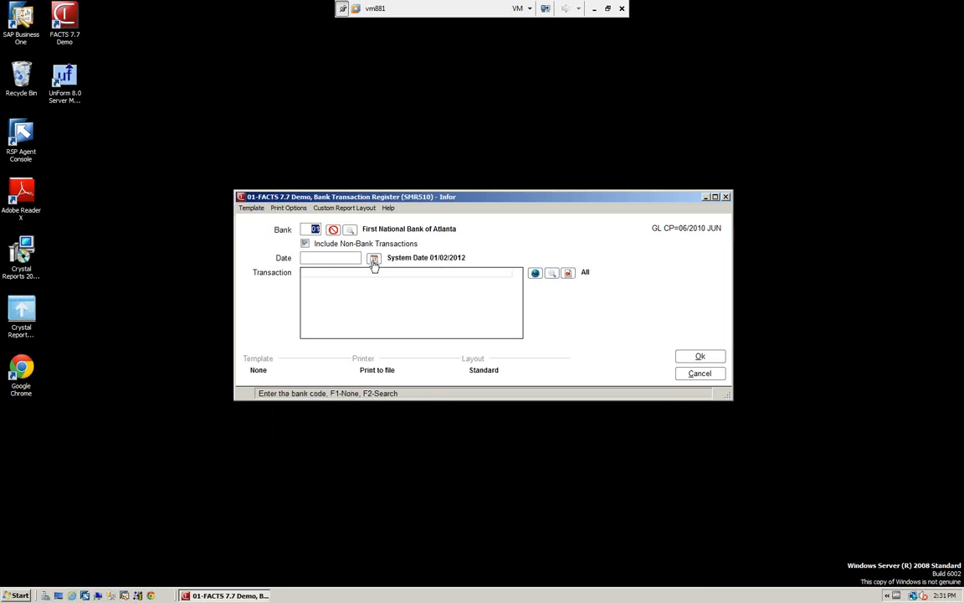
pyautogui.click(357, 256)
pyautogui.write('063010')
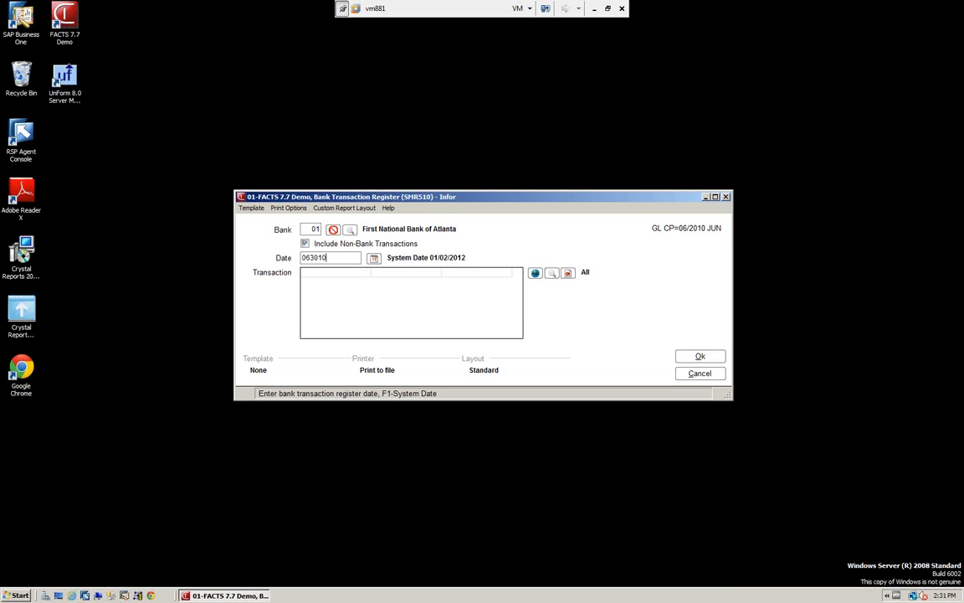
pyautogui.press('Return')
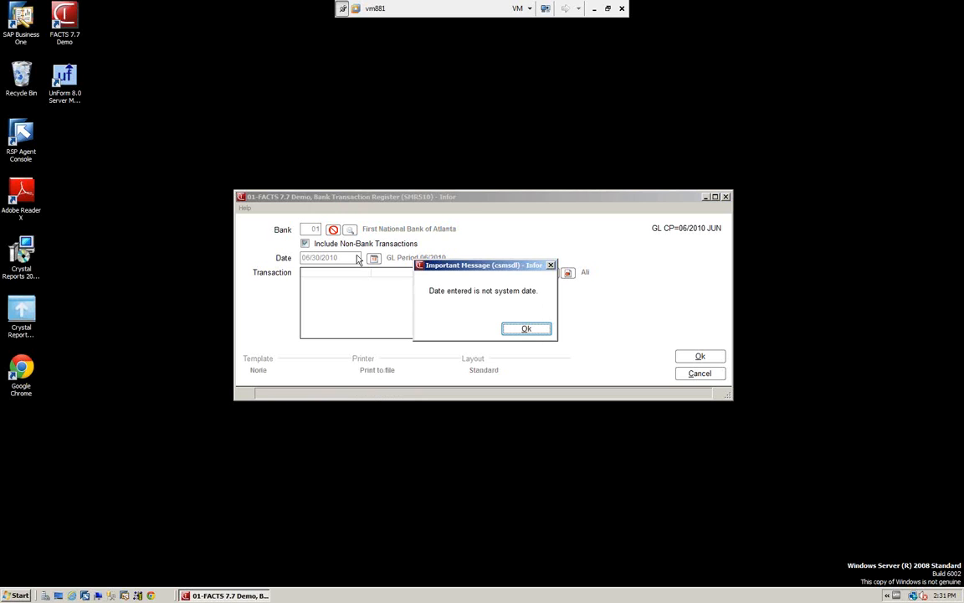
pyautogui.click(526, 328)
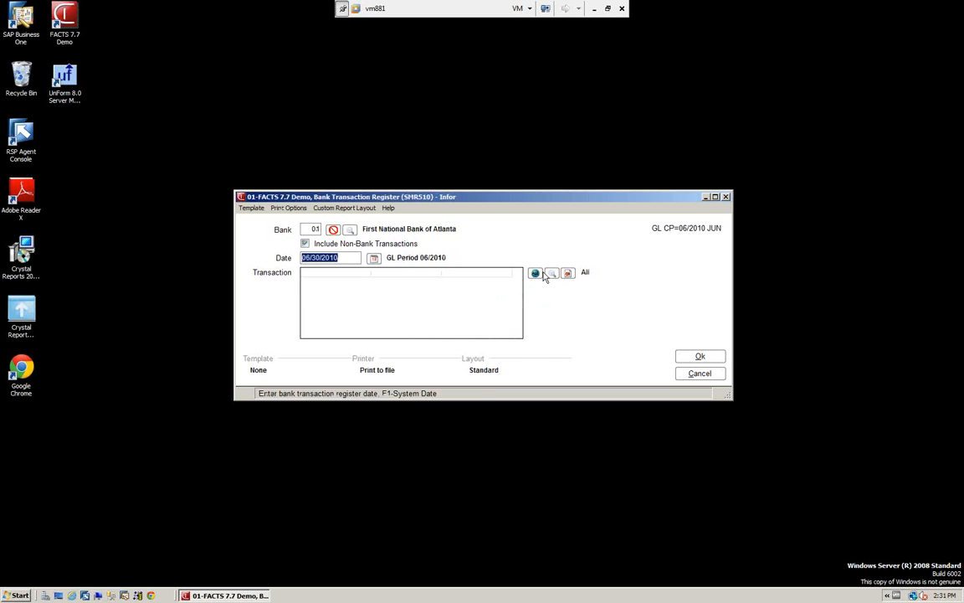
pyautogui.press('Return')
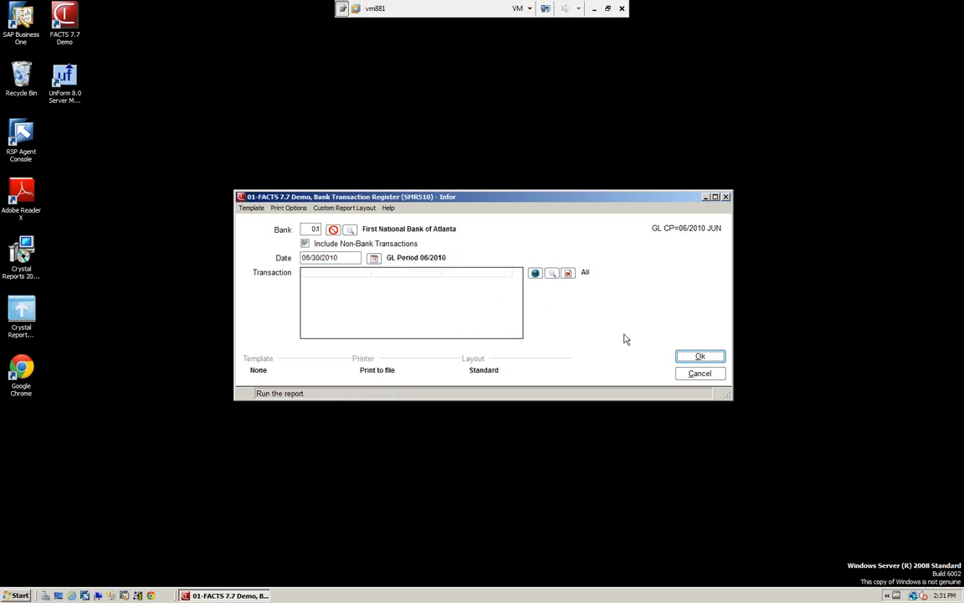
# Run the register for all transactions, review the report full screen and close it
pyautogui.click(692, 359)
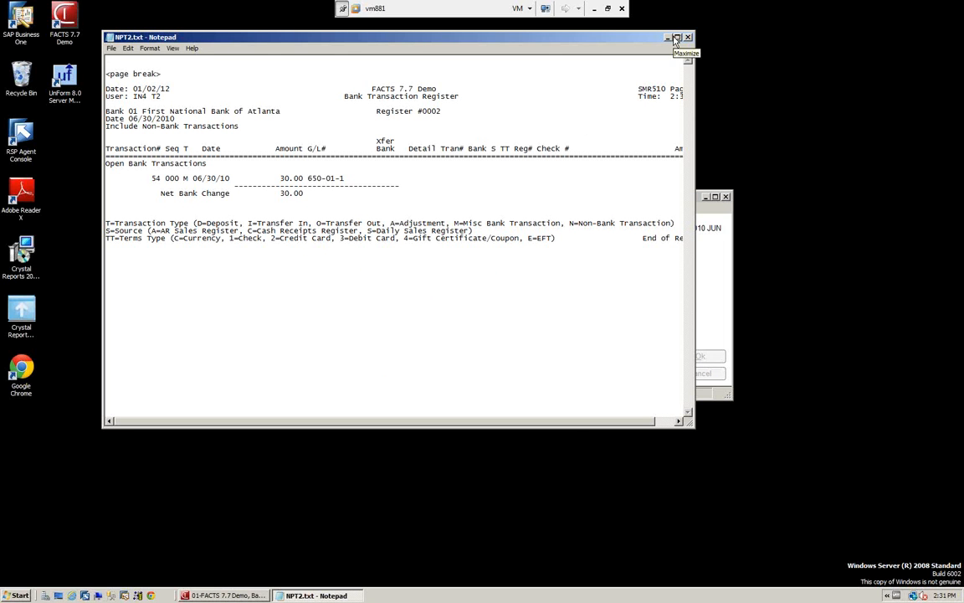
pyautogui.click(677, 37)
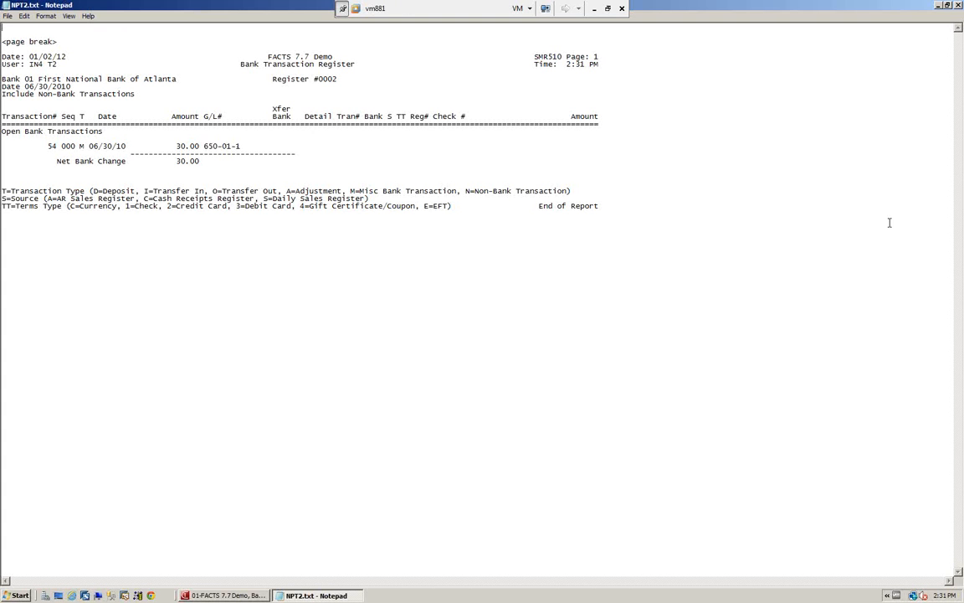
pyautogui.click(959, 5)
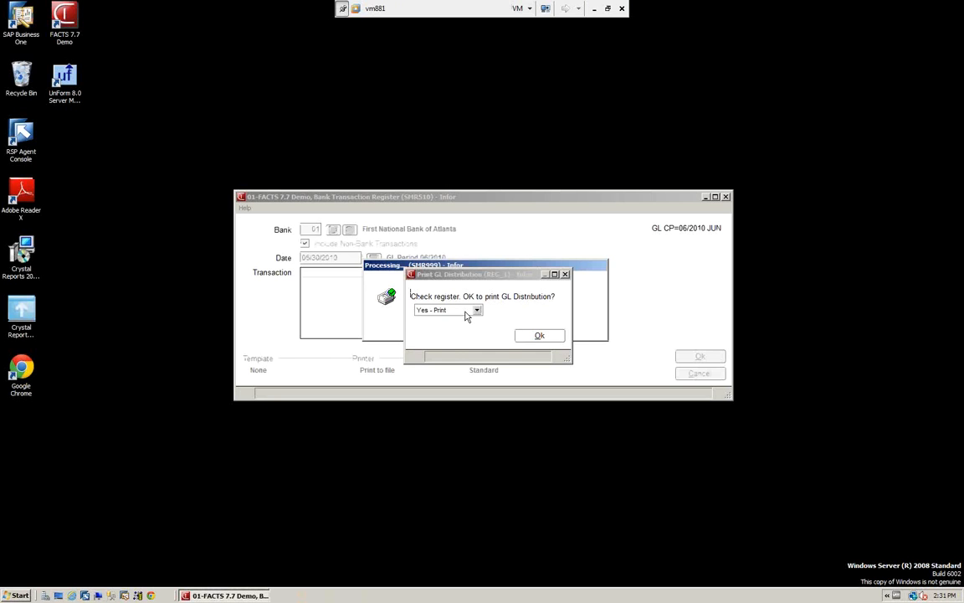
# Print the GL distribution for the register, review the debits and credits and close the report
pyautogui.click(475, 310)
pyautogui.click(468, 319)
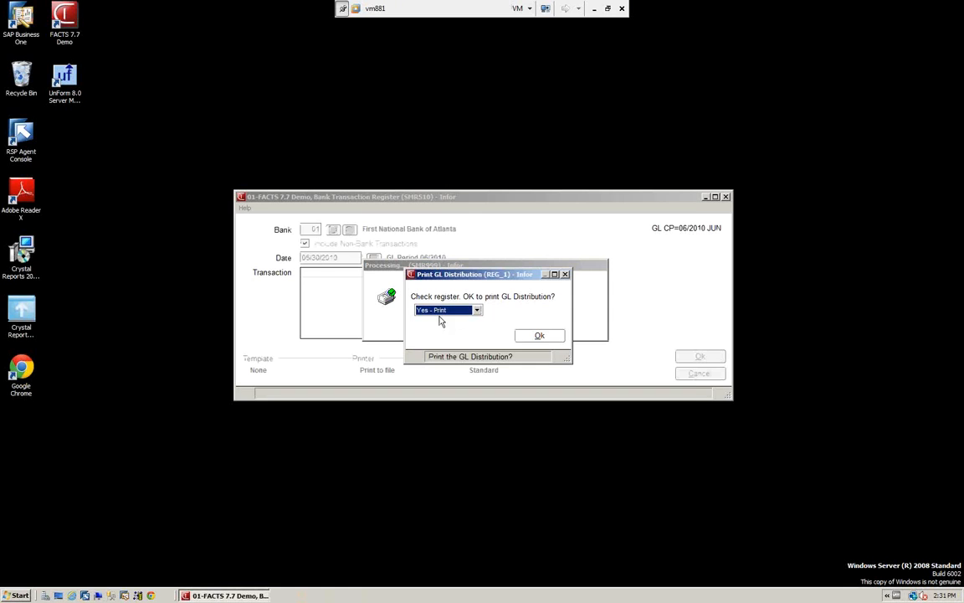
pyautogui.click(536, 336)
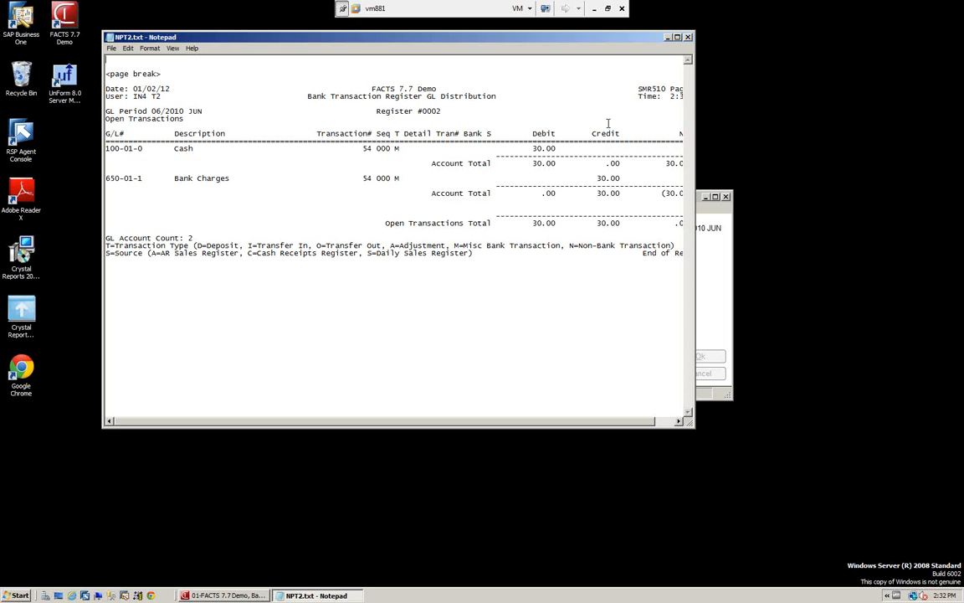
pyautogui.click(689, 38)
# Update the Bank Transaction Register with YES - Update and acknowledge the end of the update
pyautogui.click(446, 309)
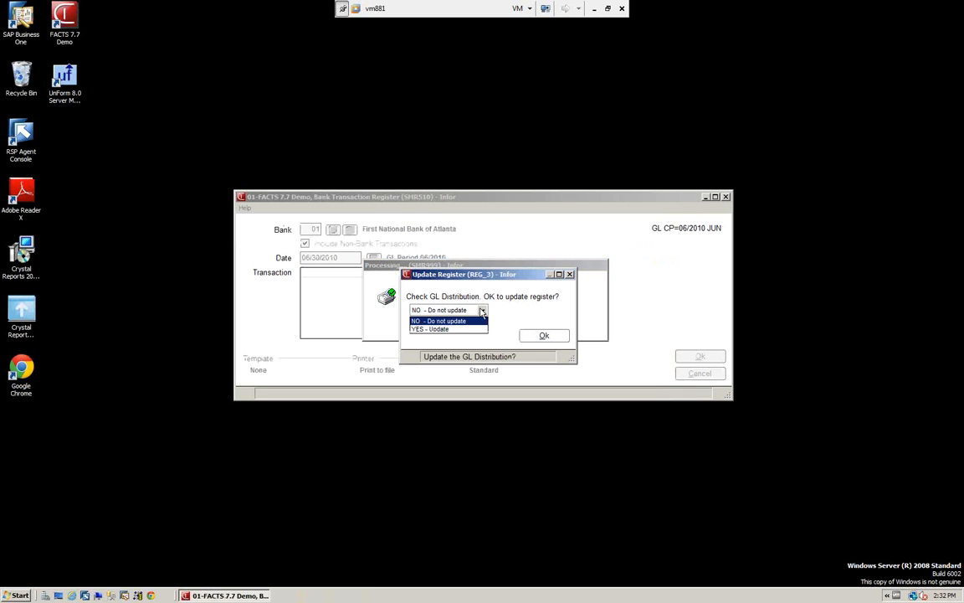
pyautogui.click(429, 328)
pyautogui.click(540, 336)
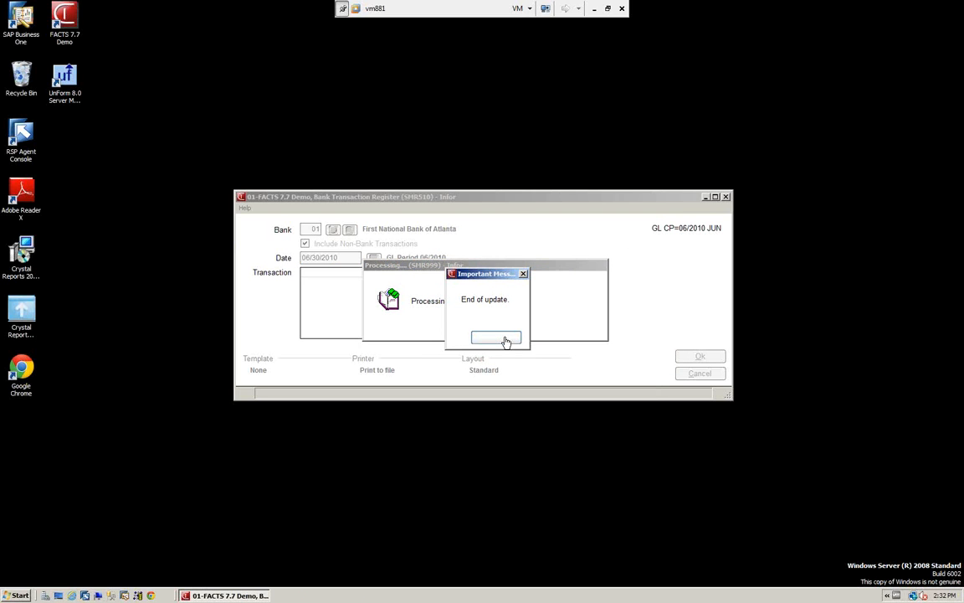
pyautogui.click(506, 338)
pyautogui.click(506, 340)
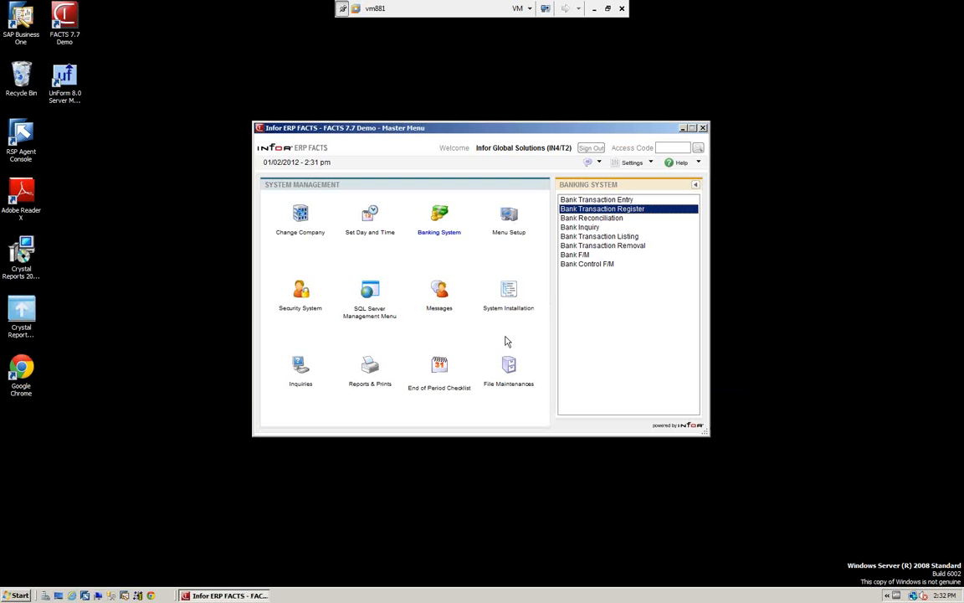
# Open Bank Reconciliation for bank 01 with statement end date 07/31/2010 and an ending balance of 1.00
pyautogui.click(581, 217)
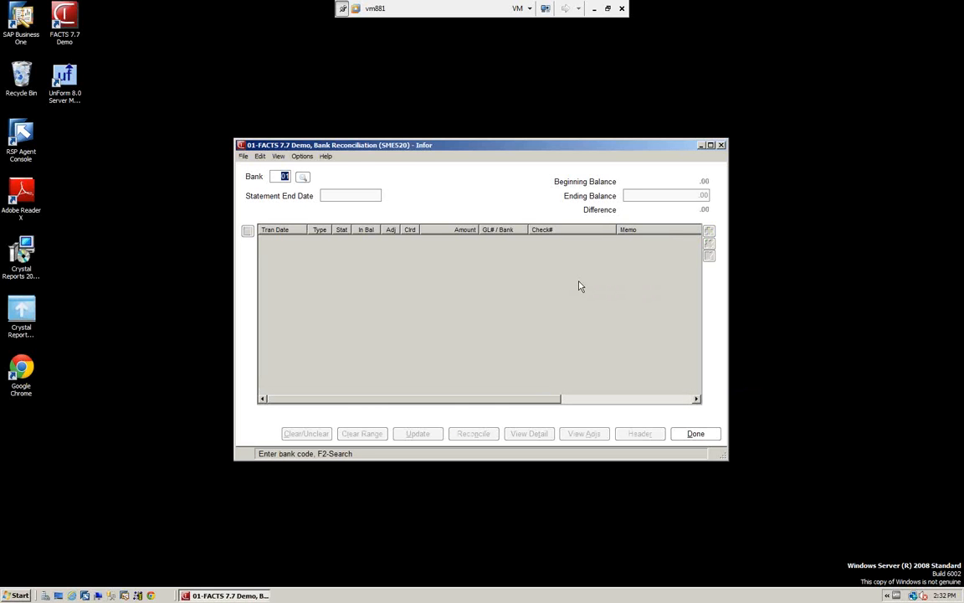
pyautogui.press('Return')
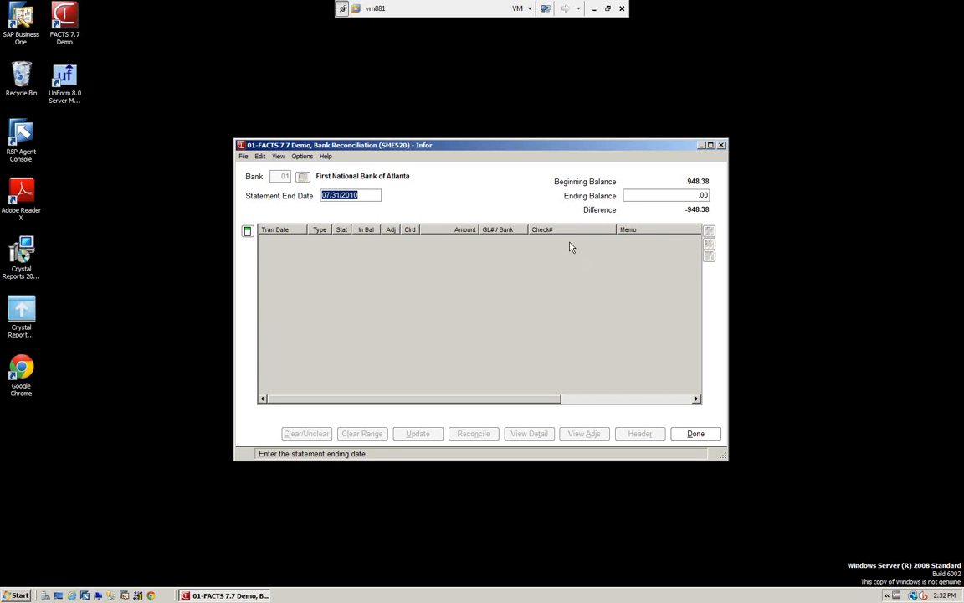
pyautogui.press('Return')
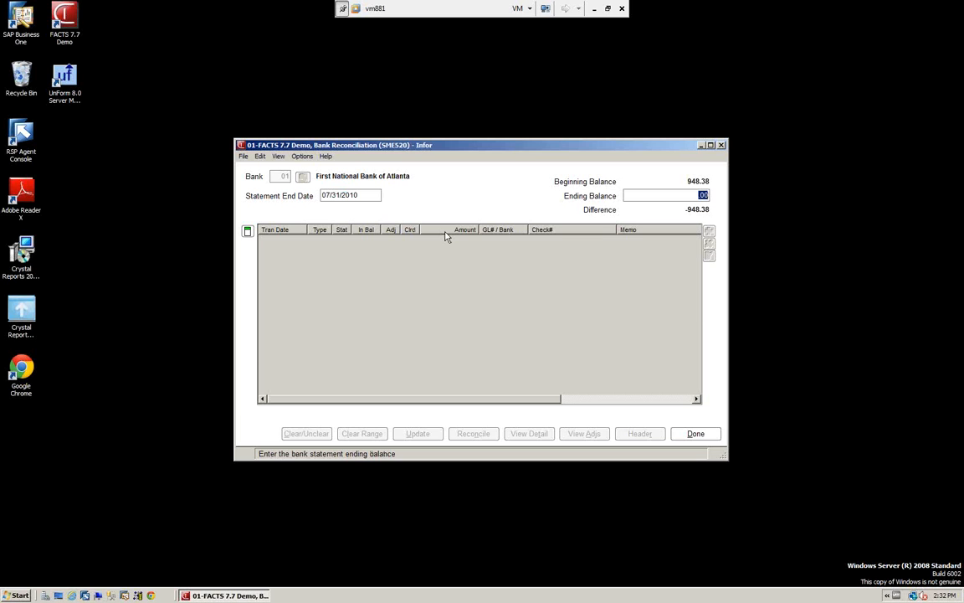
pyautogui.write('1')
pyautogui.press('Return')
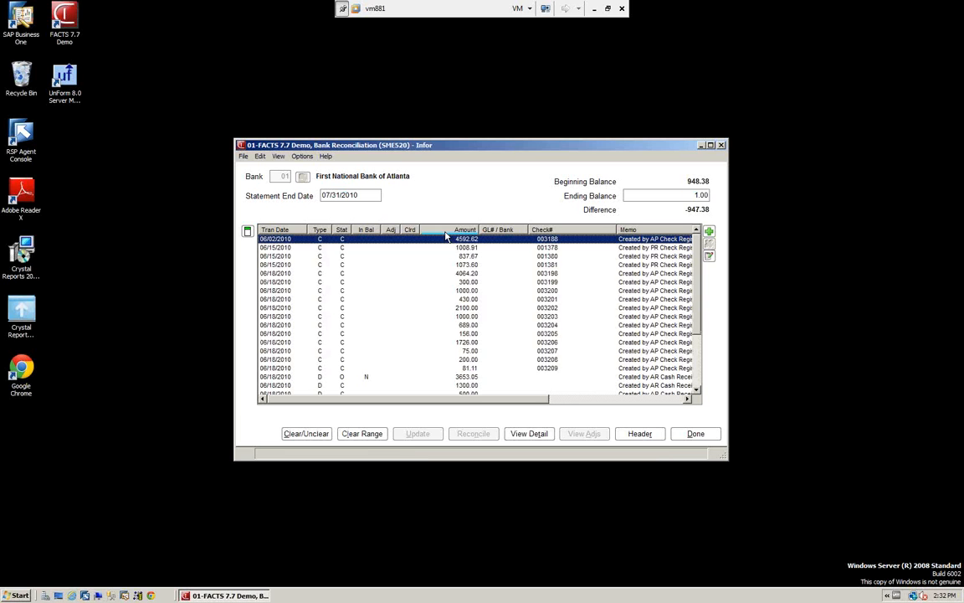
# Sort the reconciliation transactions by date and mark check 003203 as cleared
pyautogui.click(293, 231)
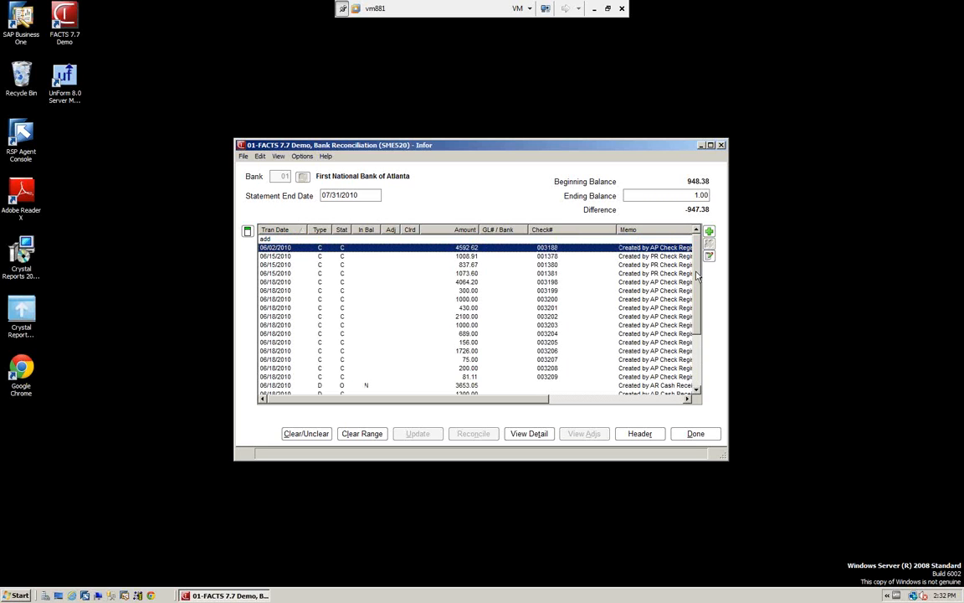
pyautogui.scroll(-3, 536, 368)
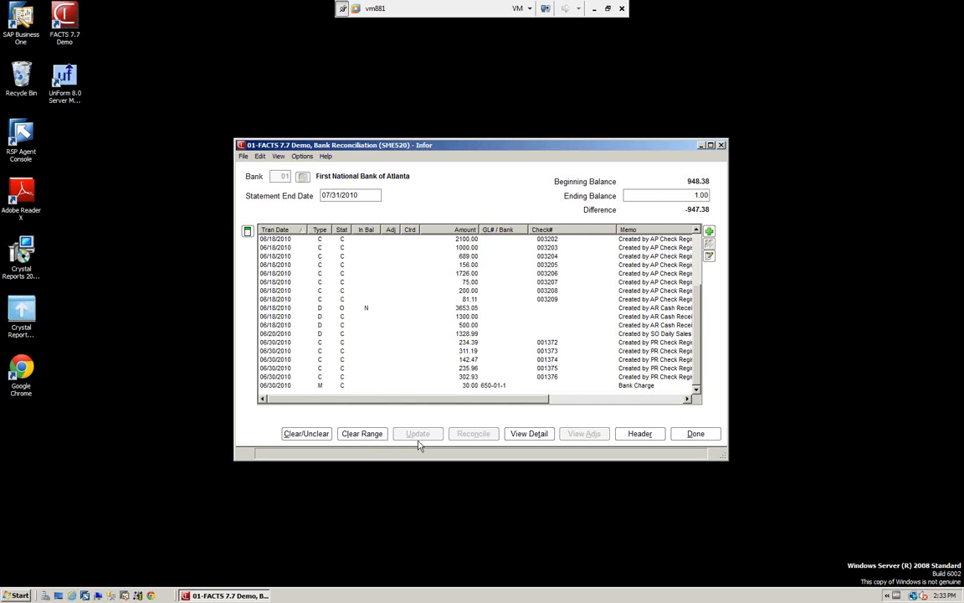
pyautogui.click(274, 248)
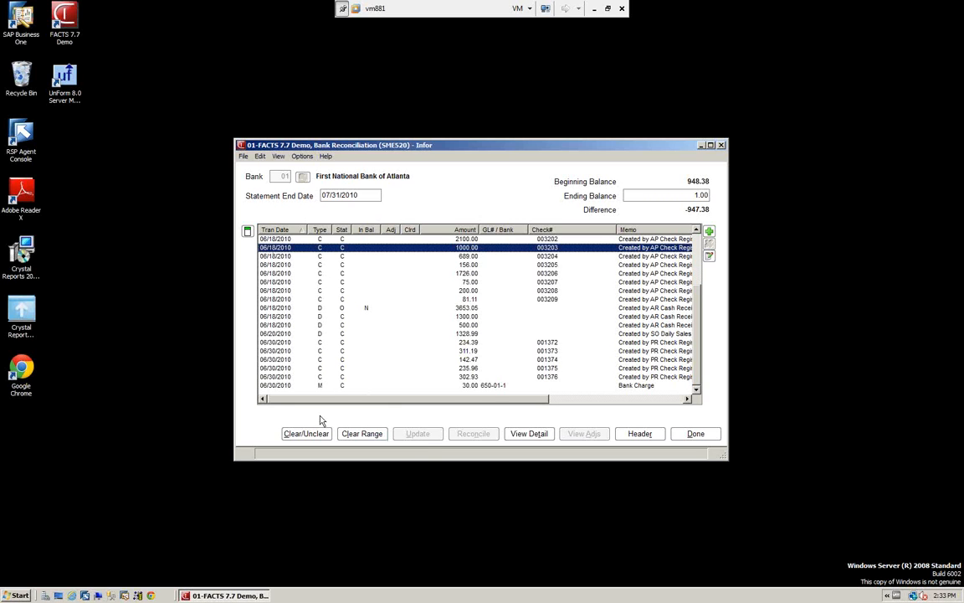
pyautogui.click(308, 432)
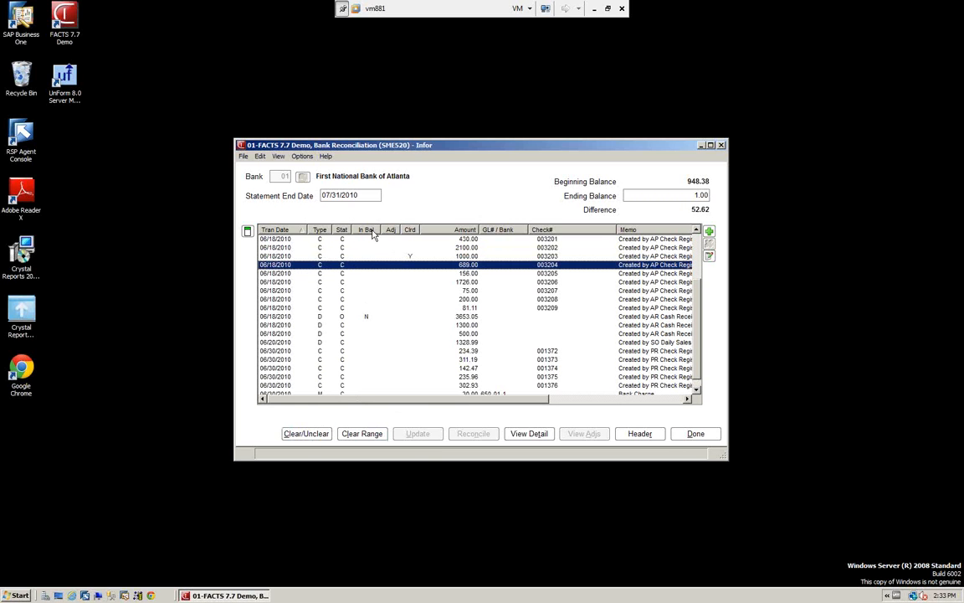
# Unclear check 003203 and finish the reconciliation for bank 01
pyautogui.click(264, 255)
pyautogui.click(319, 435)
pyautogui.click(699, 435)
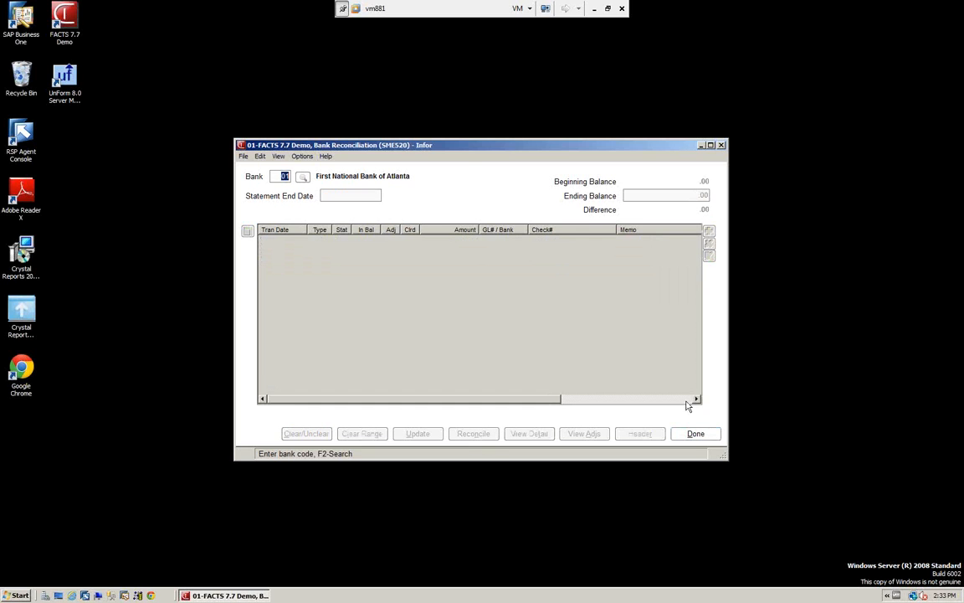
# Leave Bank Reconciliation and display the transactions of bank 01 in Bank Inquiry
pyautogui.click(699, 436)
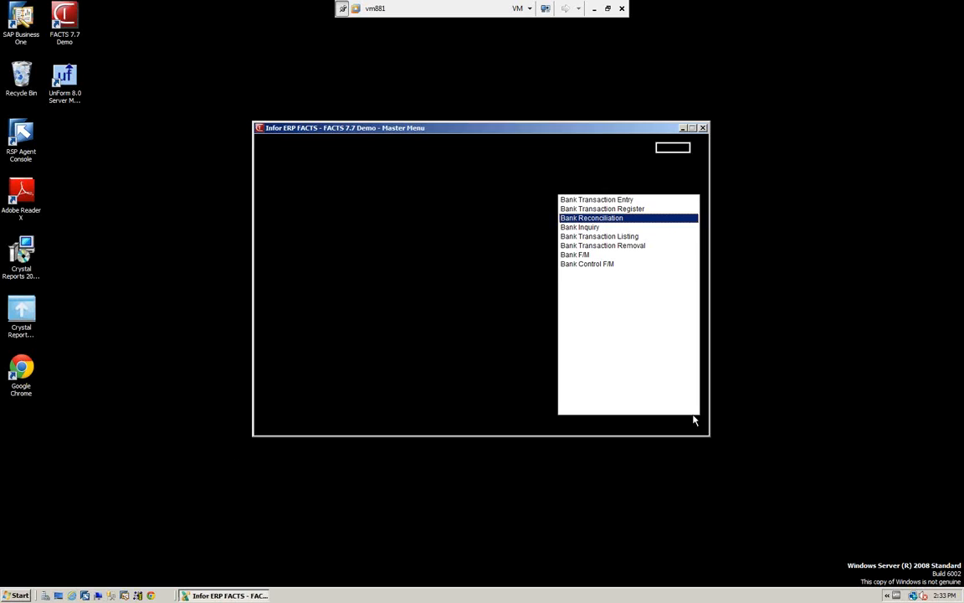
pyautogui.click(574, 227)
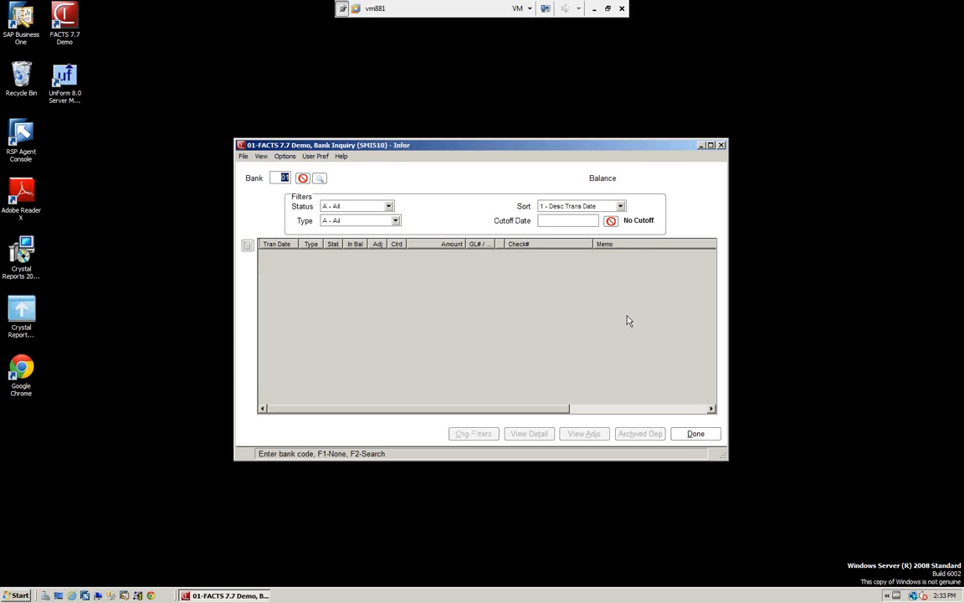
pyautogui.press('Return')
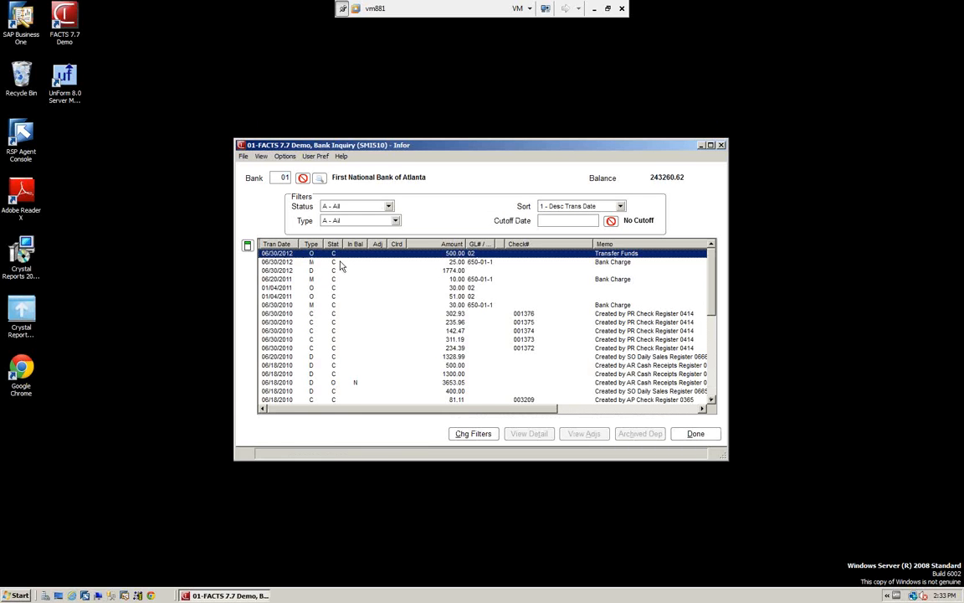
# Filter the bank 01 transactions by status Reconciled, by Cleared, and finally by Not Cleared
pyautogui.click(355, 209)
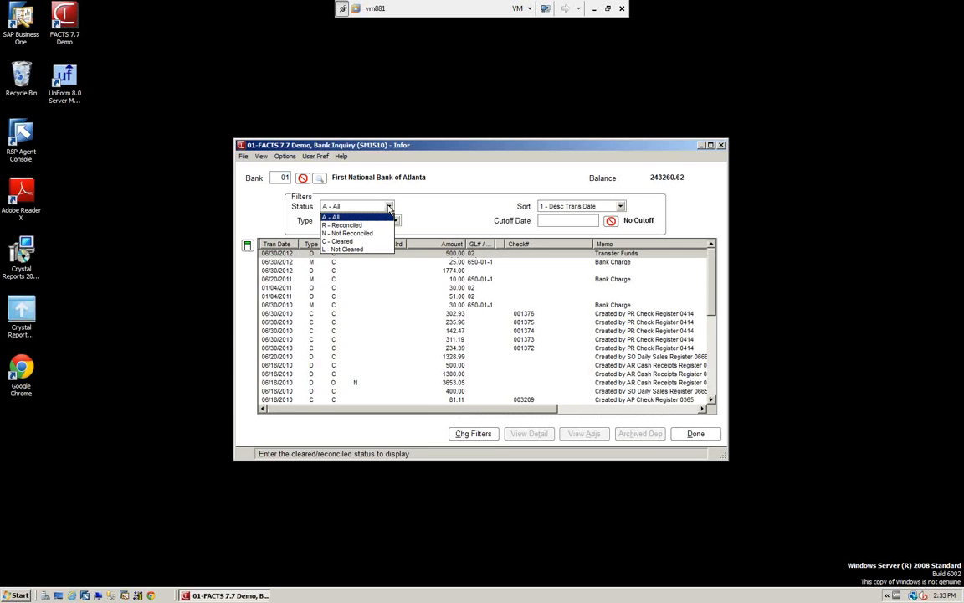
pyautogui.click(352, 225)
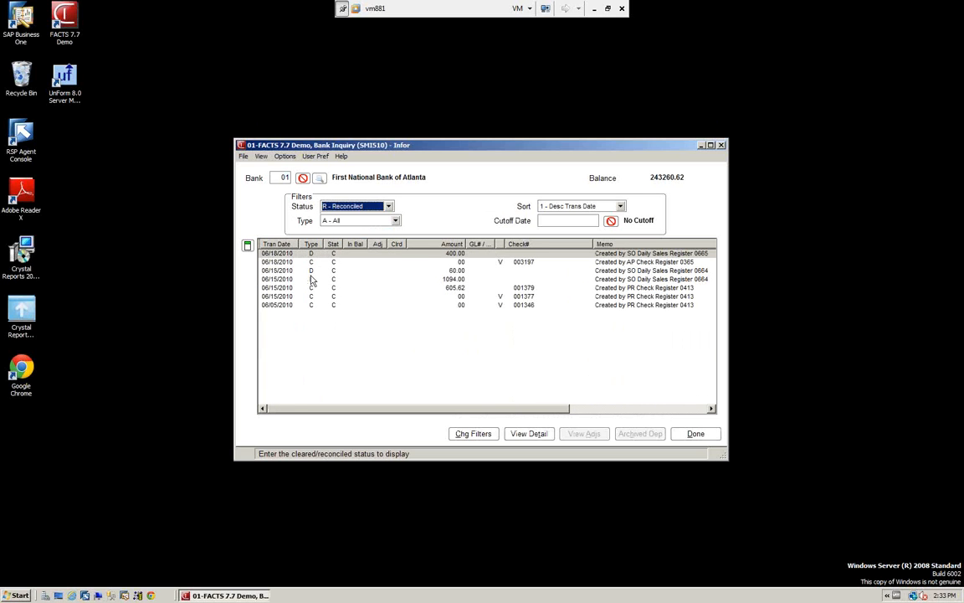
pyautogui.click(355, 206)
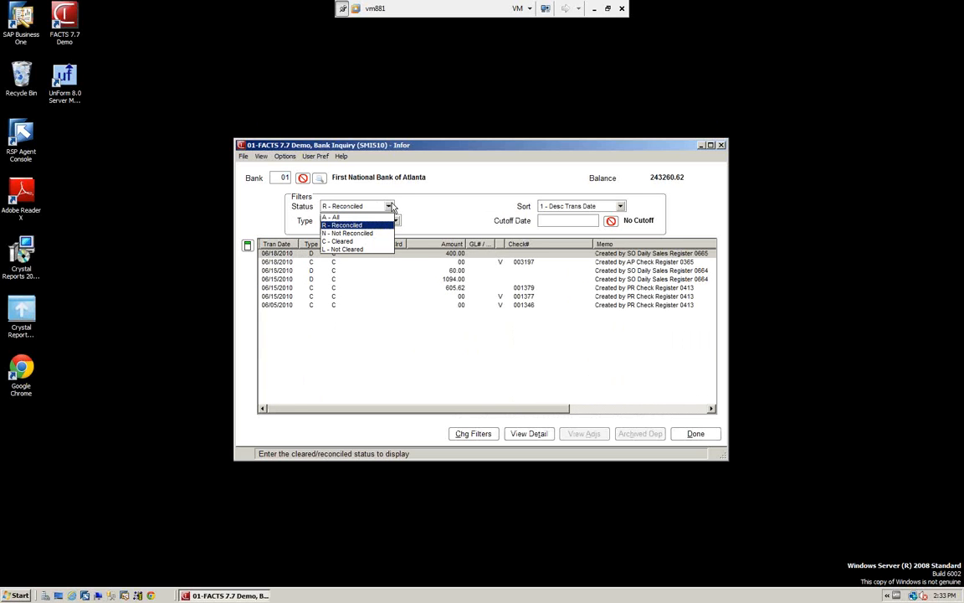
pyautogui.click(341, 242)
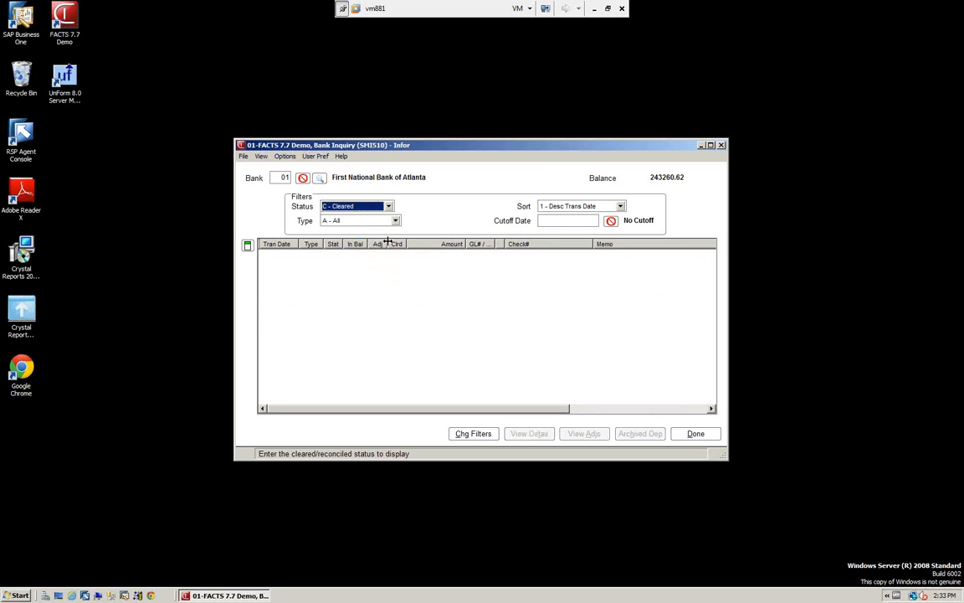
pyautogui.click(388, 206)
pyautogui.click(341, 250)
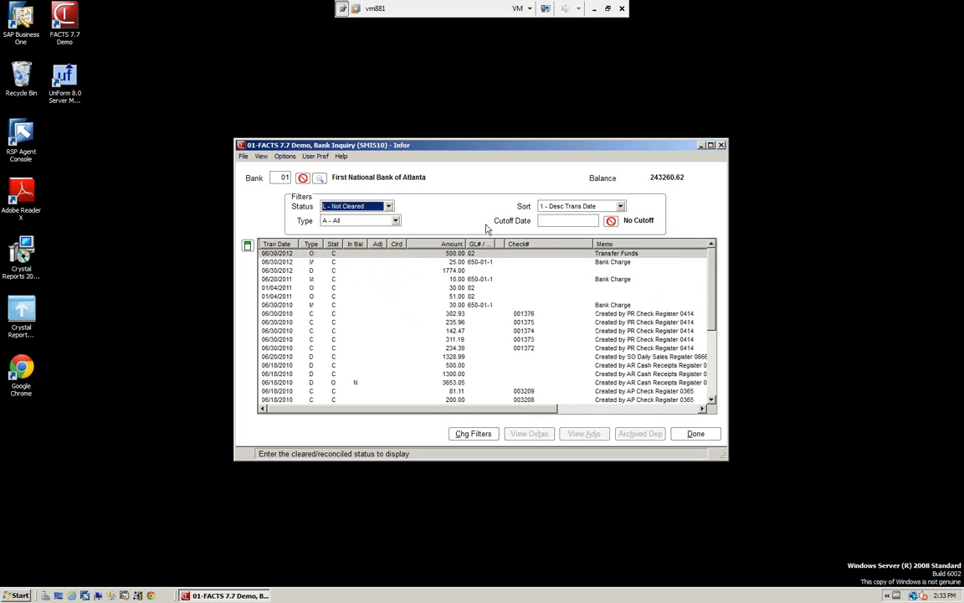
# Filter the uncleared transactions by type AP Checks, and switch the type to Deposits
pyautogui.click(395, 220)
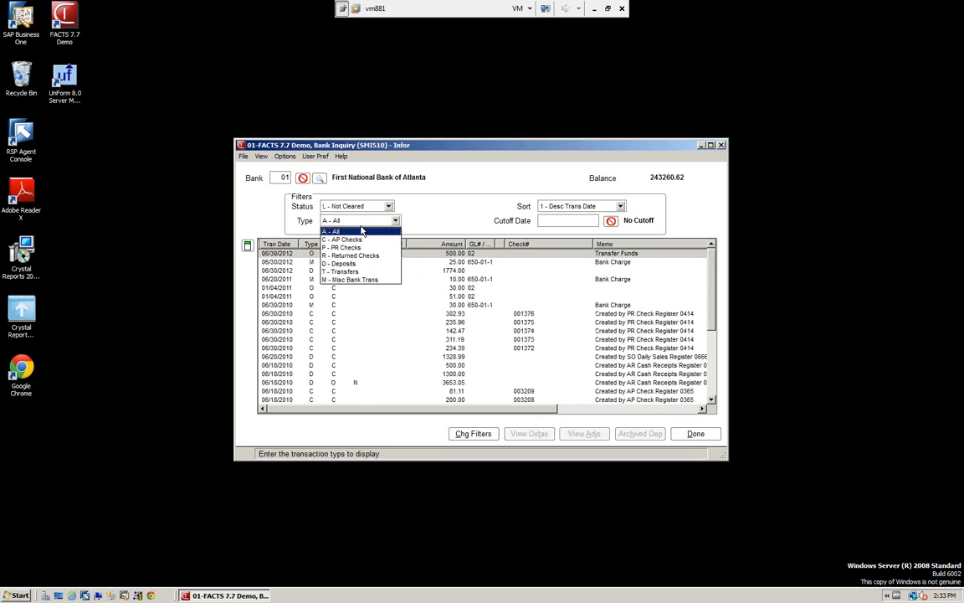
pyautogui.click(339, 239)
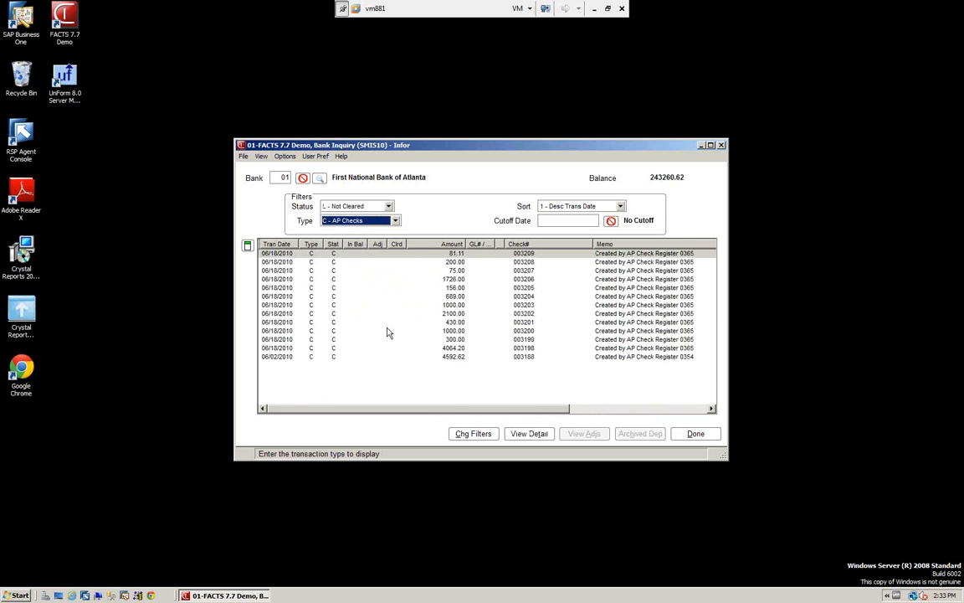
pyautogui.click(395, 222)
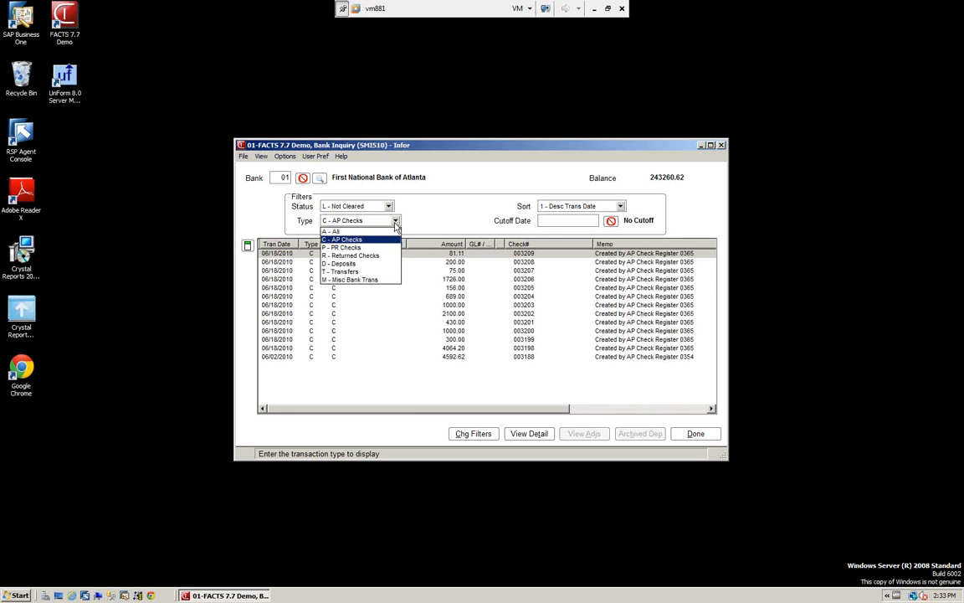
pyautogui.click(358, 263)
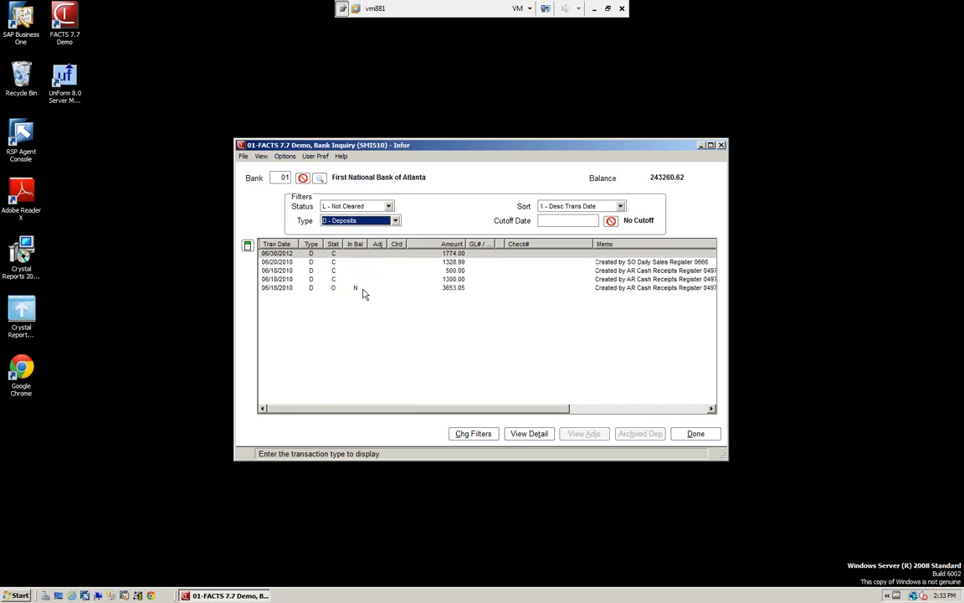
# Keep the deposits sorted by Desc Trans Date and set the cutoff date to 06/18/2010
pyautogui.click(620, 206)
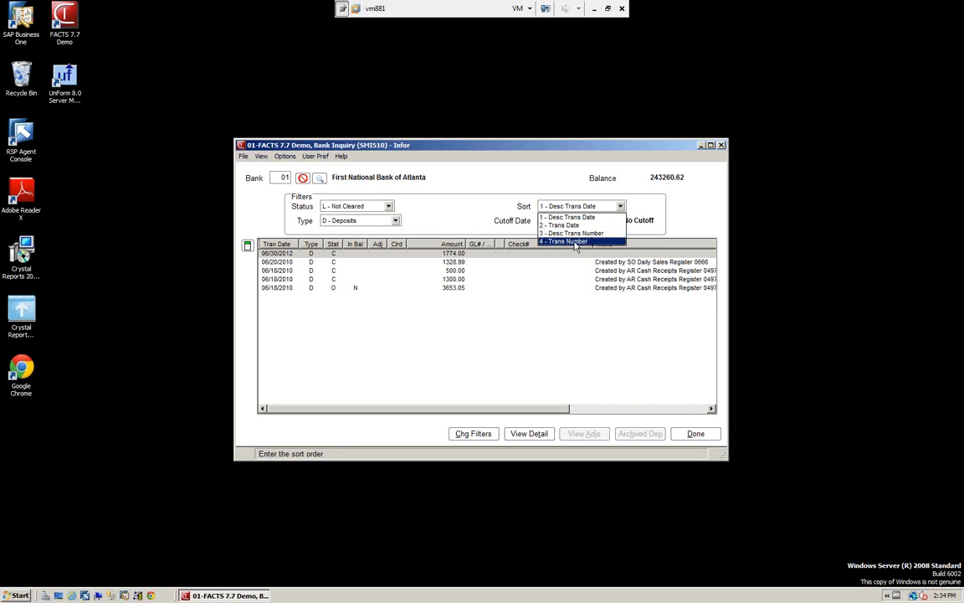
pyautogui.click(566, 217)
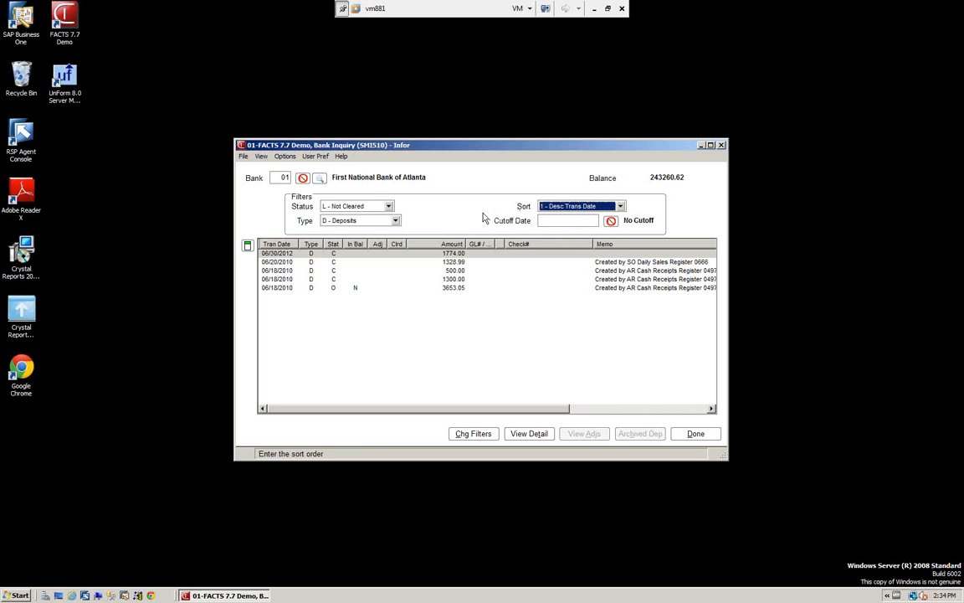
pyautogui.click(560, 221)
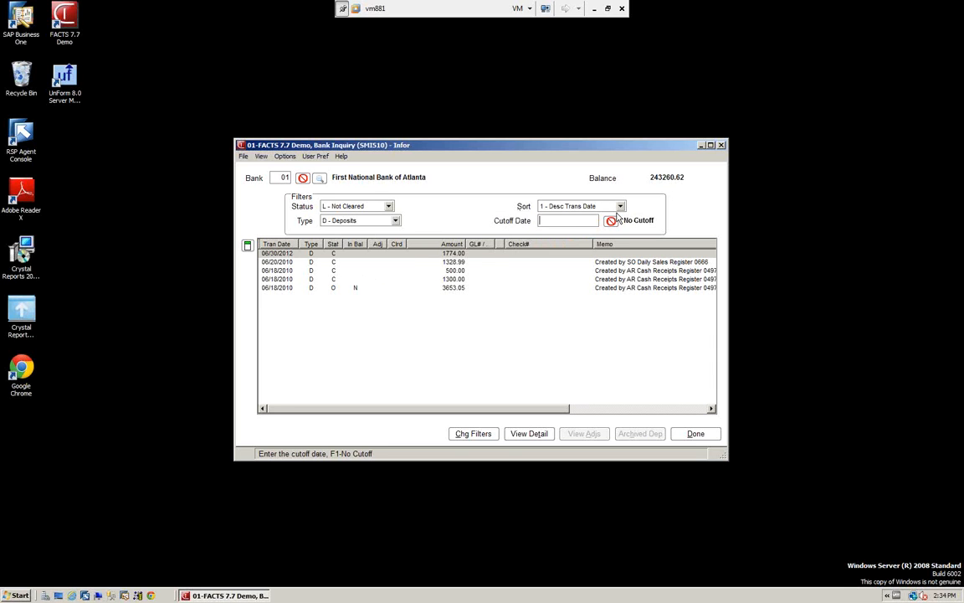
pyautogui.write('061810')
pyautogui.press('Return')
pyautogui.press('Return')
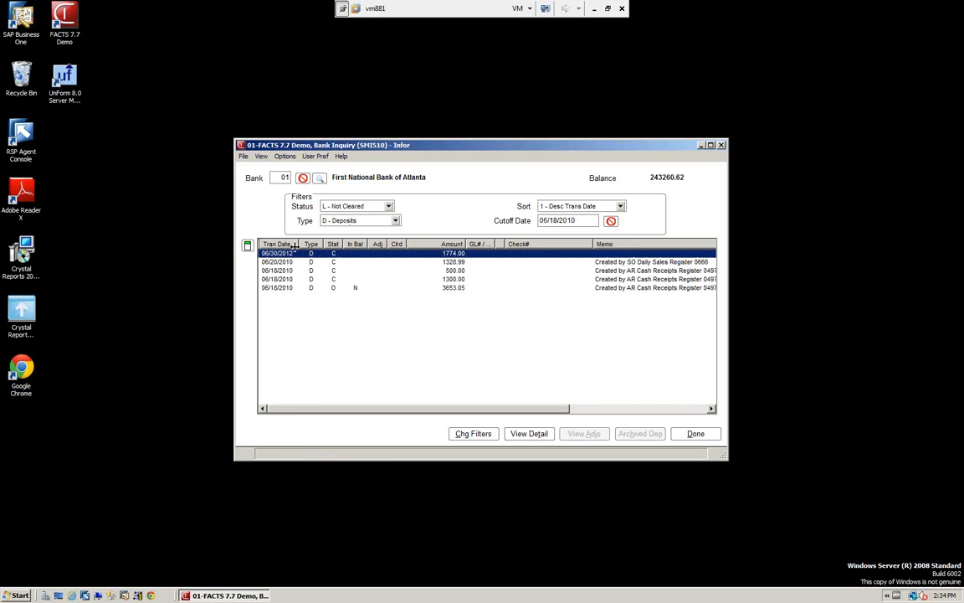
pyautogui.press('Tab')
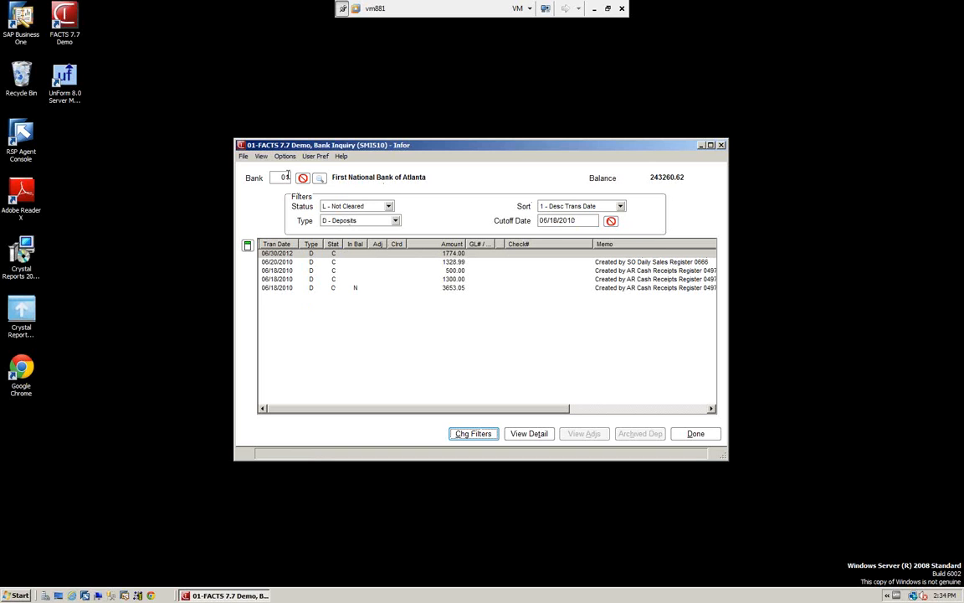
# Review and accept the current settings in Change Filters, and exit Bank Inquiry
pyautogui.click(483, 441)
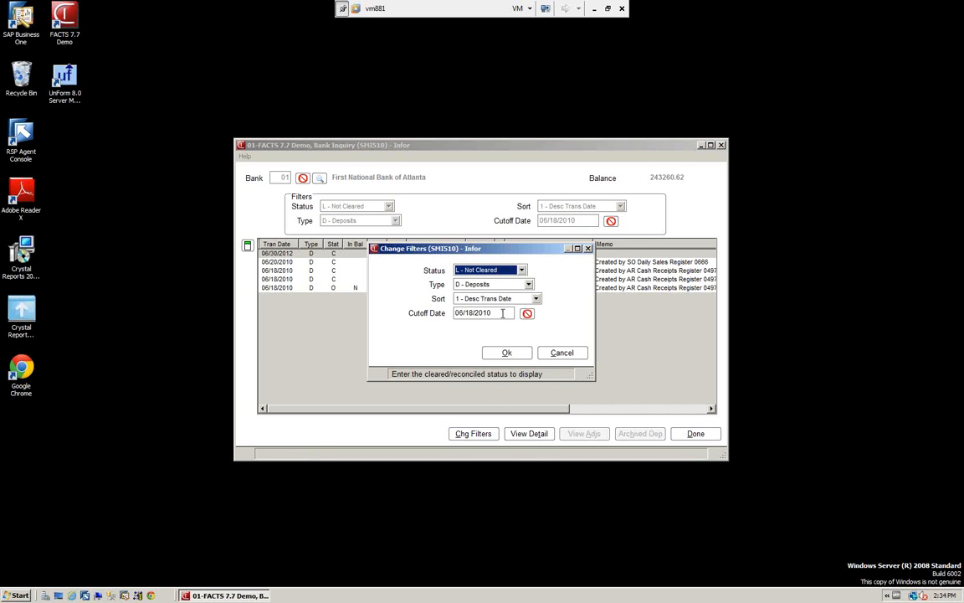
pyautogui.click(506, 355)
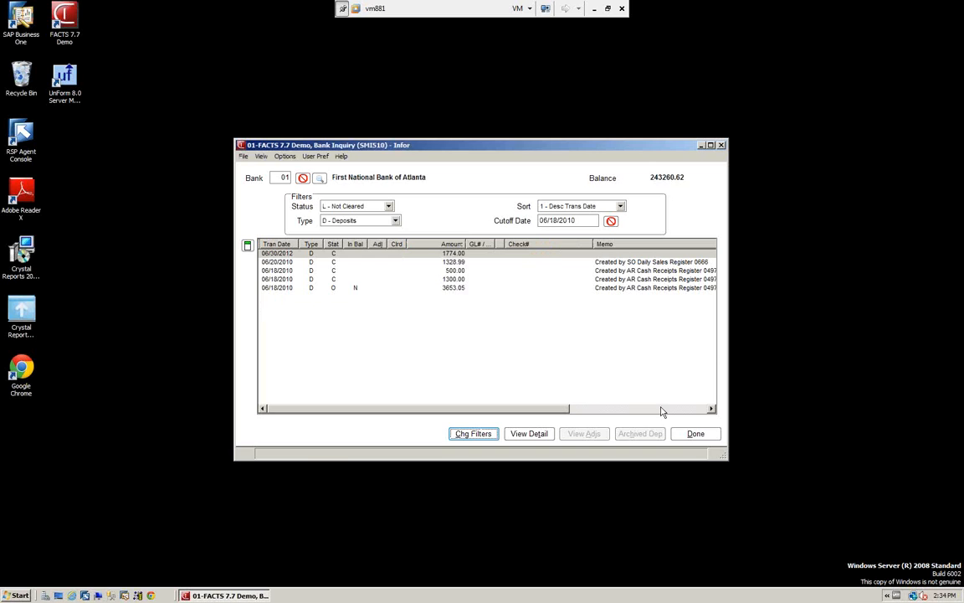
pyautogui.click(695, 434)
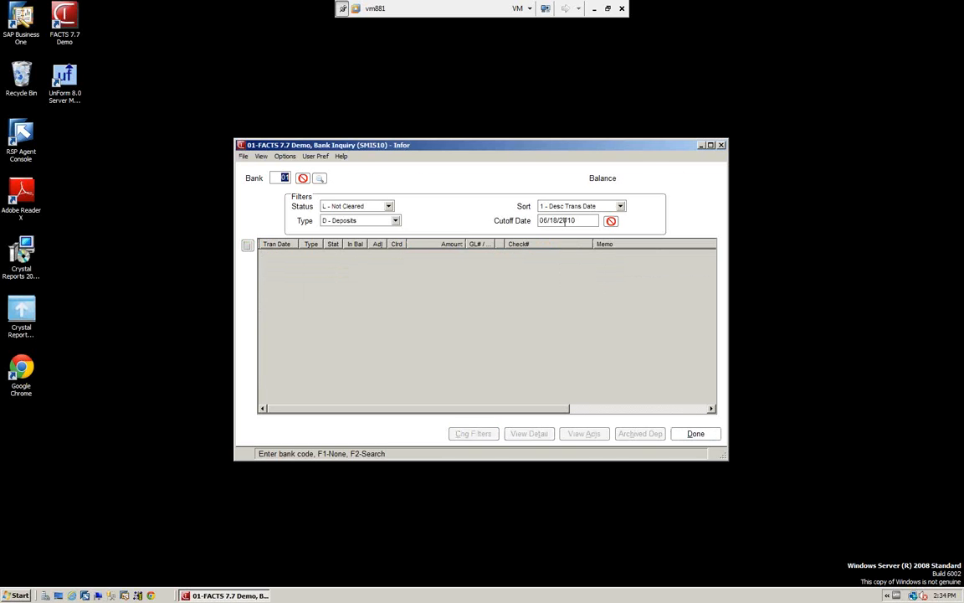
pyautogui.click(699, 434)
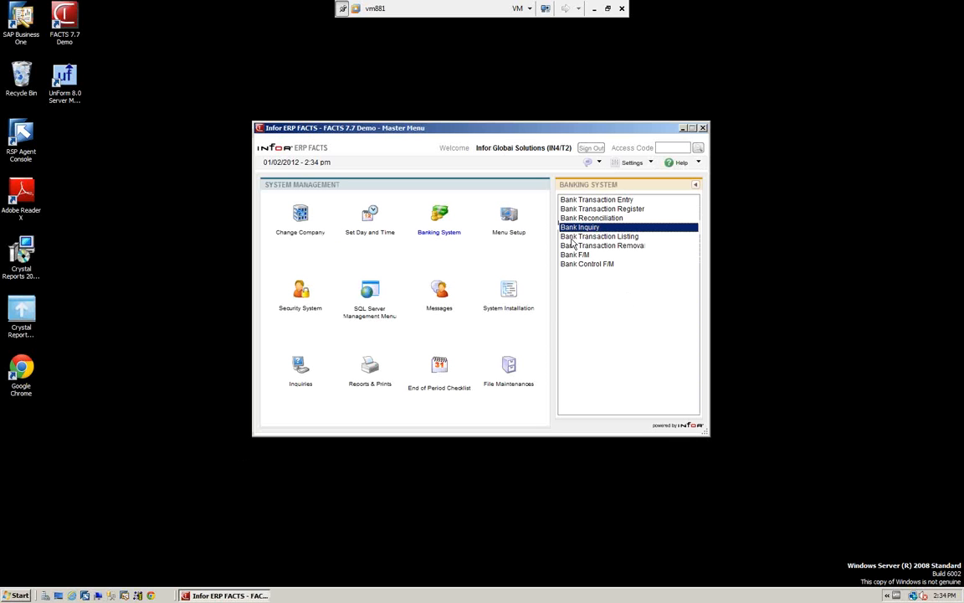
# Open Bank Transaction Removal, review its bank, cutoff date and removal options, and cancel it
pyautogui.click(627, 237)
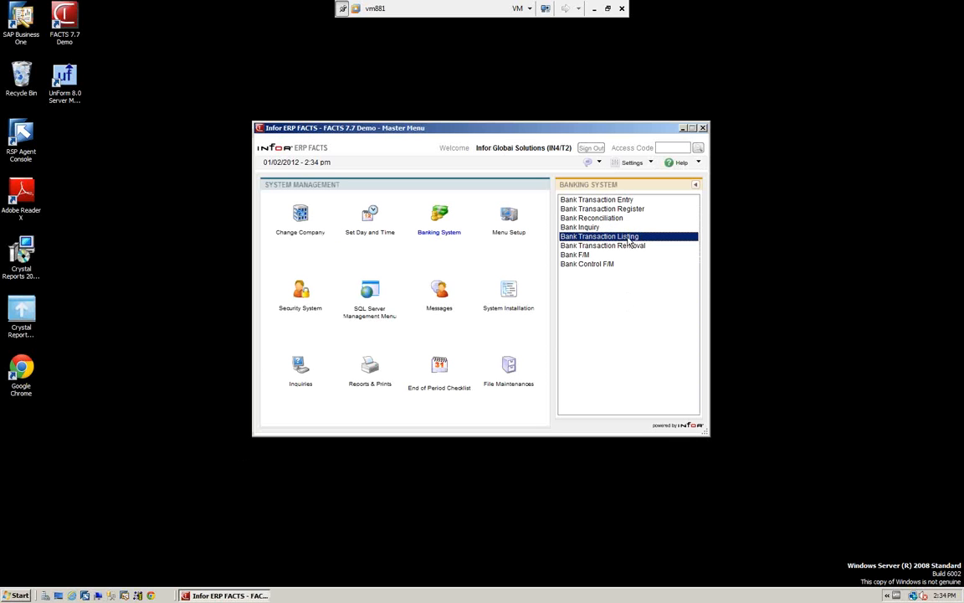
pyautogui.click(616, 246)
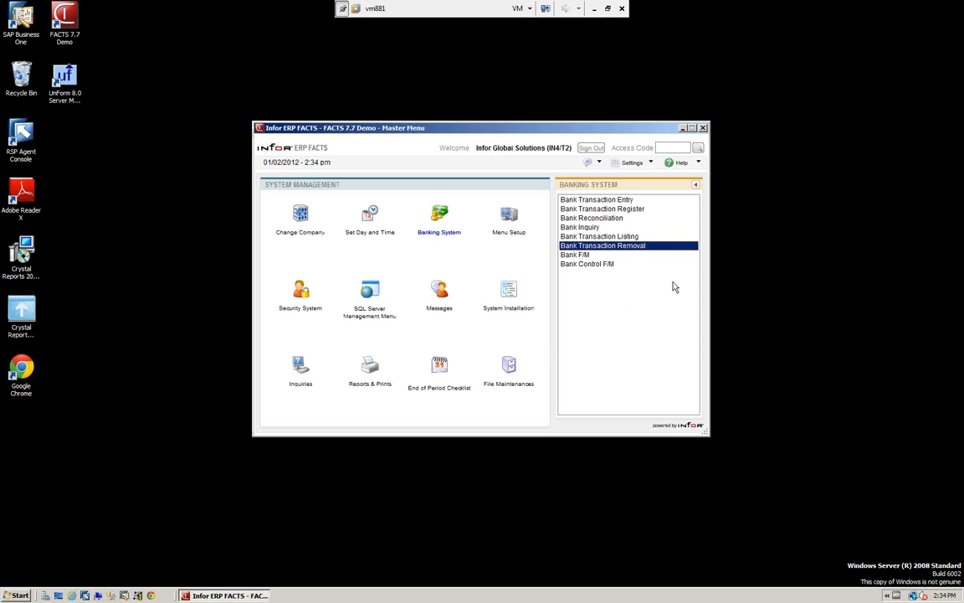
pyautogui.press('Return')
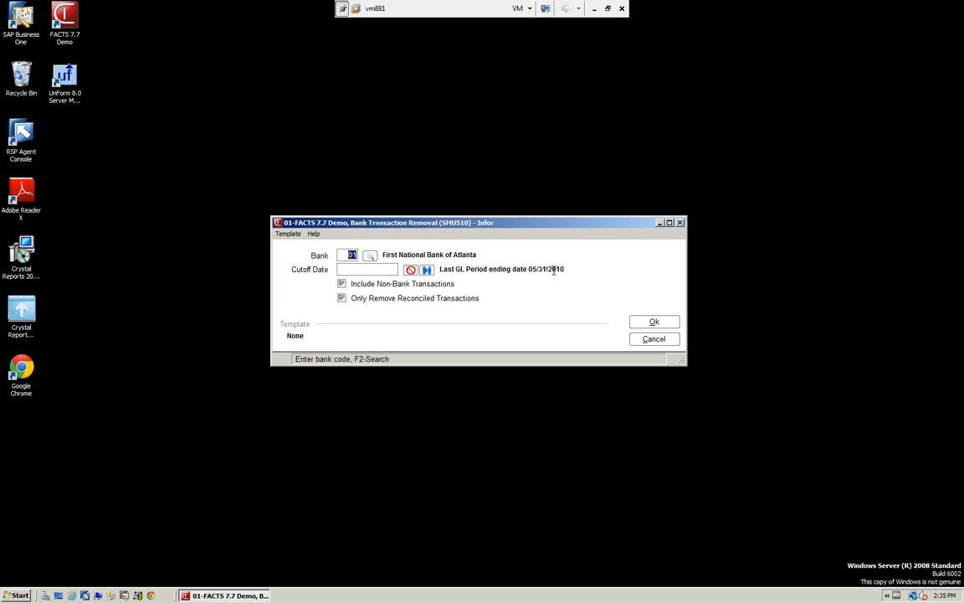
pyautogui.click(655, 339)
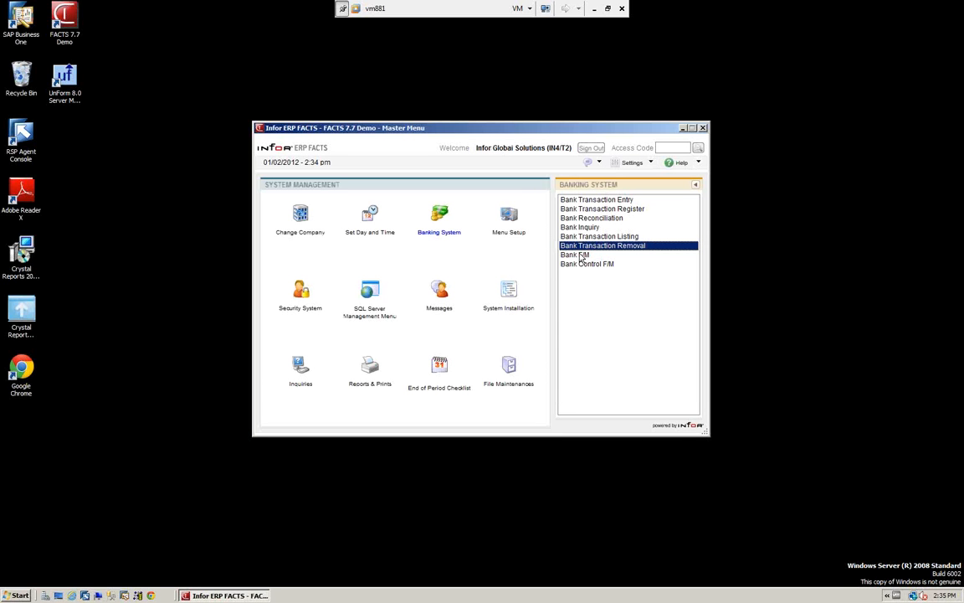